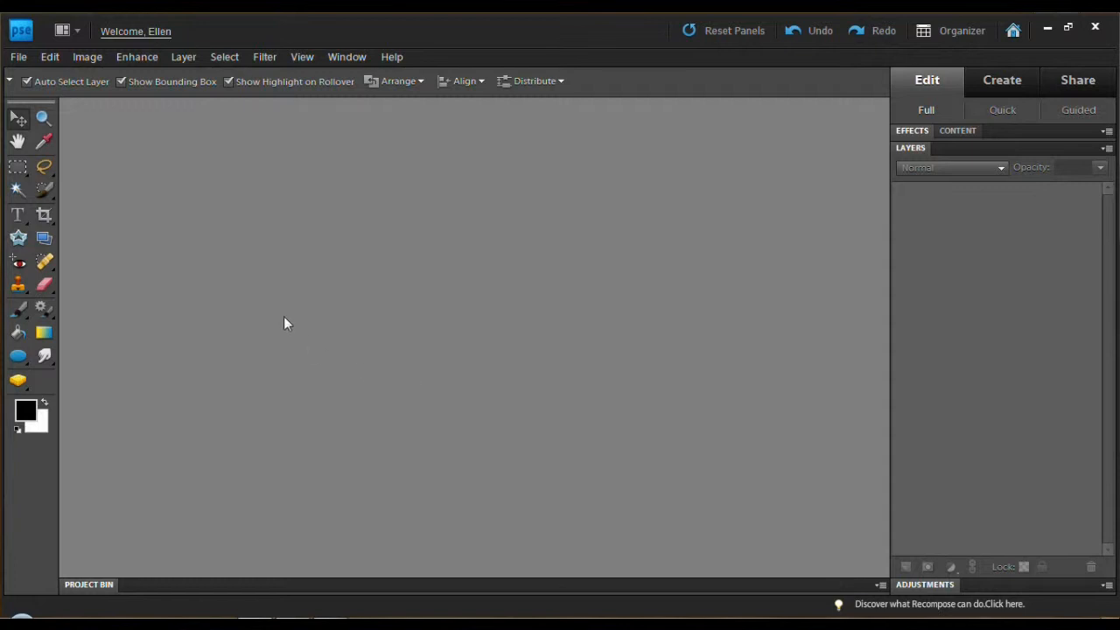
Step: Open Male-Model-Photoshop-Retouch.jpg and fire-genericjpg-c4fc6e7fe1693a9e.jpg together from the Practice Photos folder
left_click(20, 59)
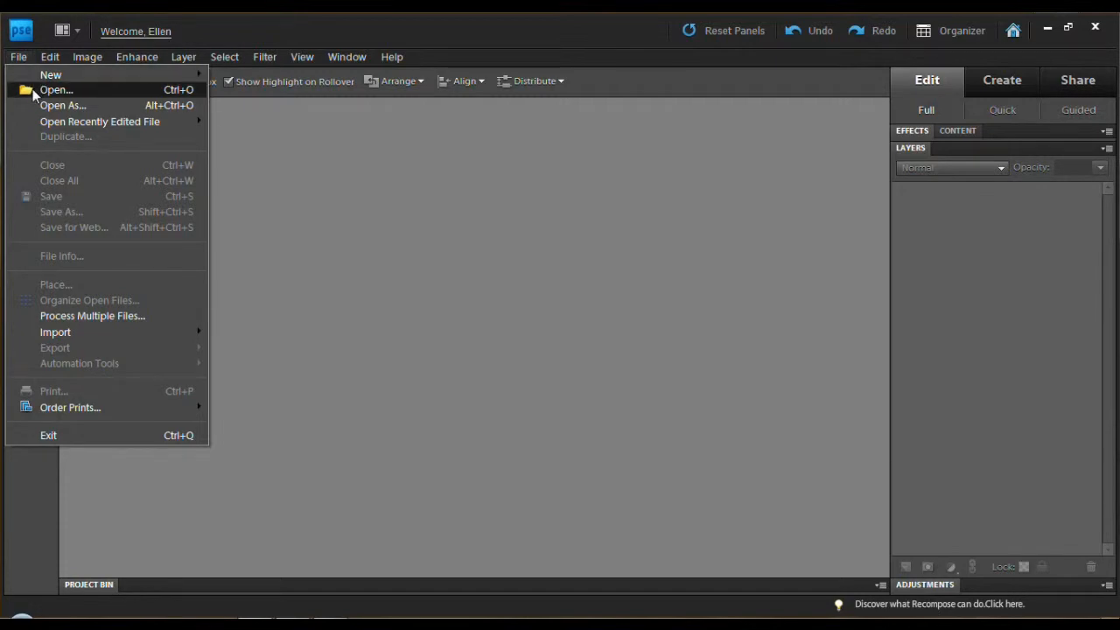
left_click(32, 88)
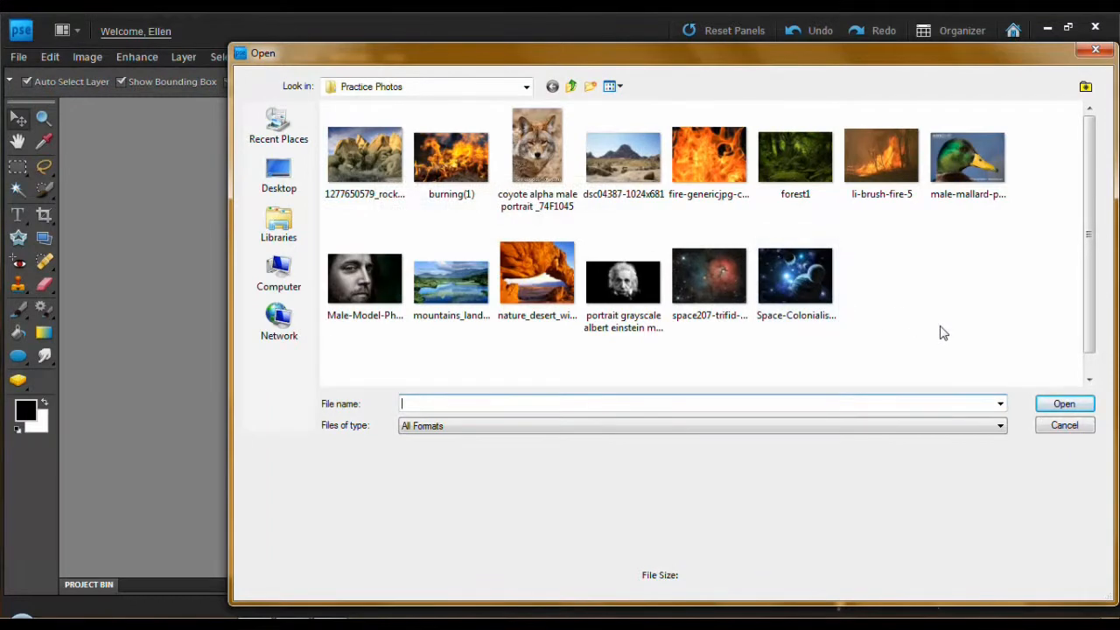
left_click(362, 284)
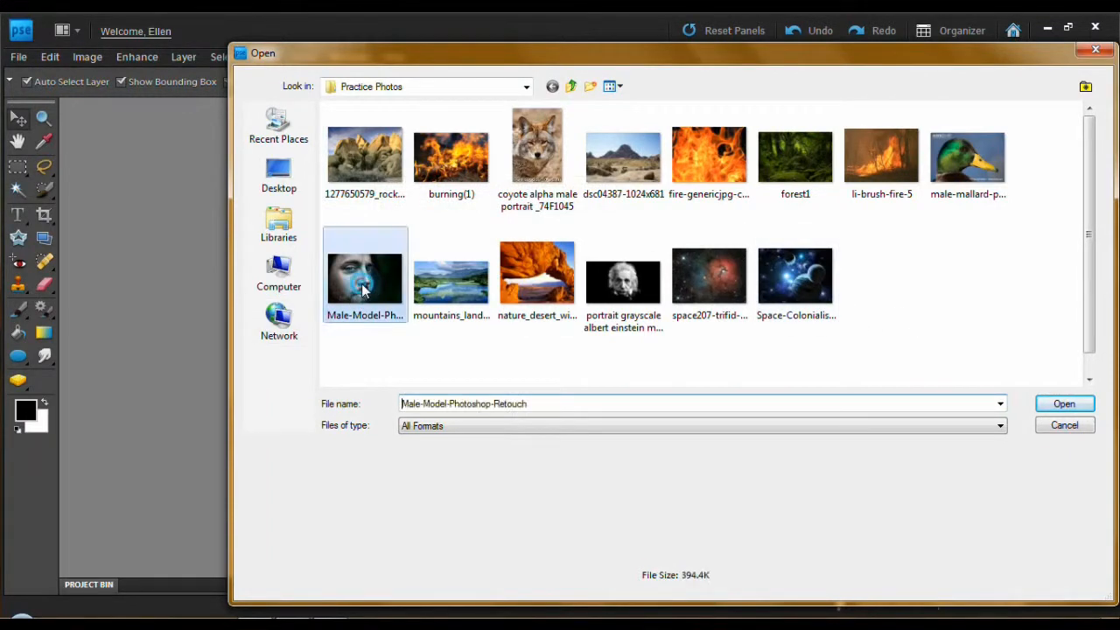
left_click(711, 155, "ctrl")
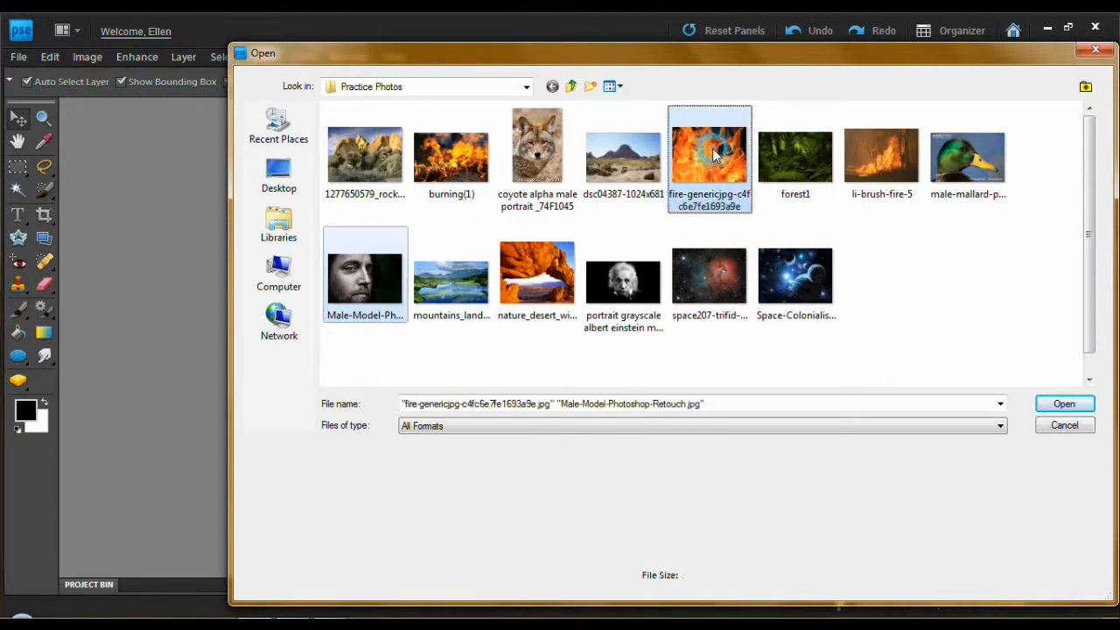
left_click(1070, 406)
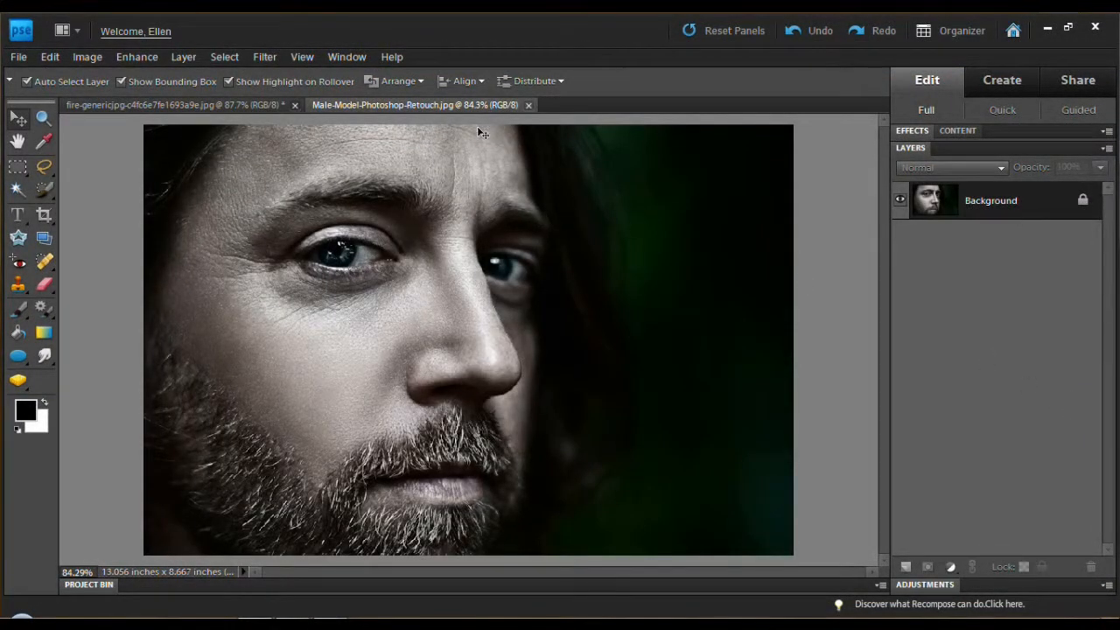
Step: Float the portrait and fire images in separate windows and minimize the fire image
left_click_drag(439, 104, 550, 227)
left_click_drag(327, 104, 312, 140)
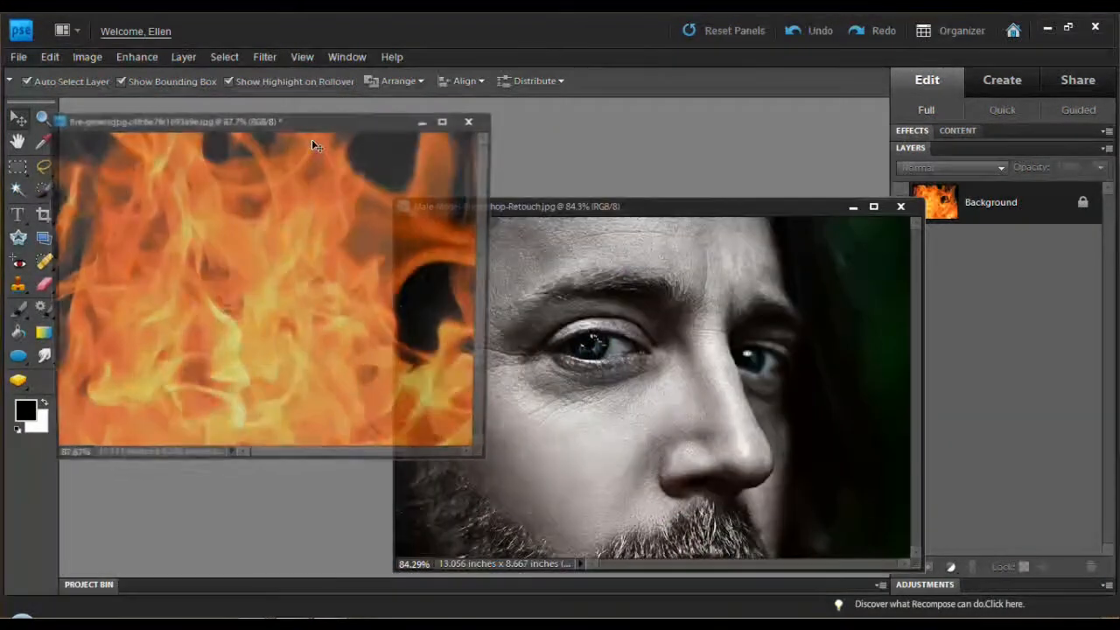
left_click(427, 122)
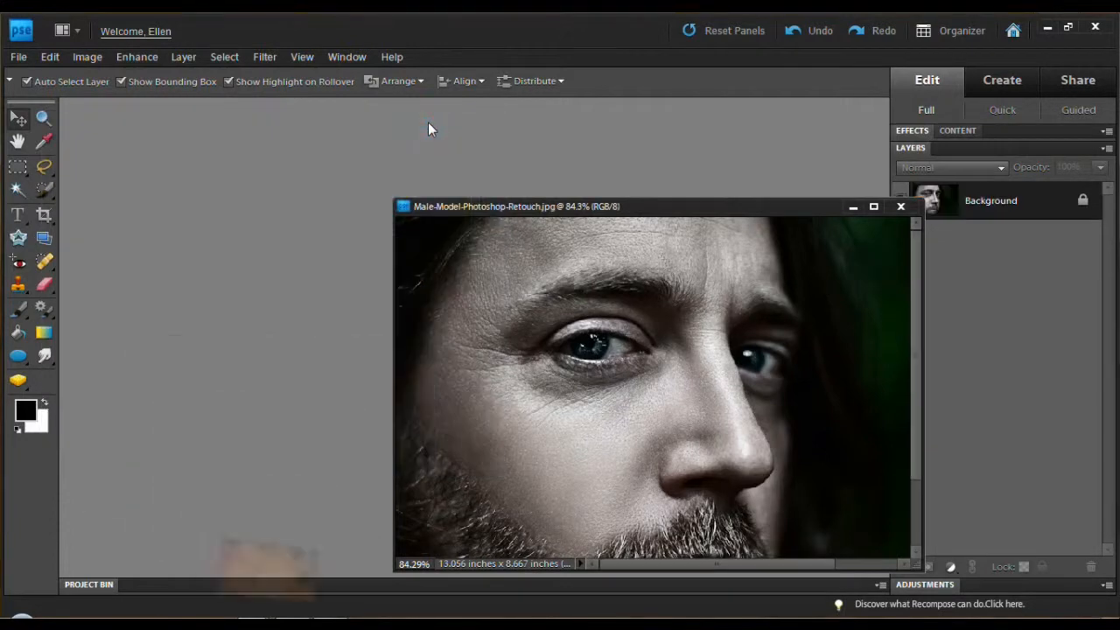
Step: Reposition the floating portrait window in the workspace and fit the whole image on screen
left_click_drag(719, 208, 526, 143)
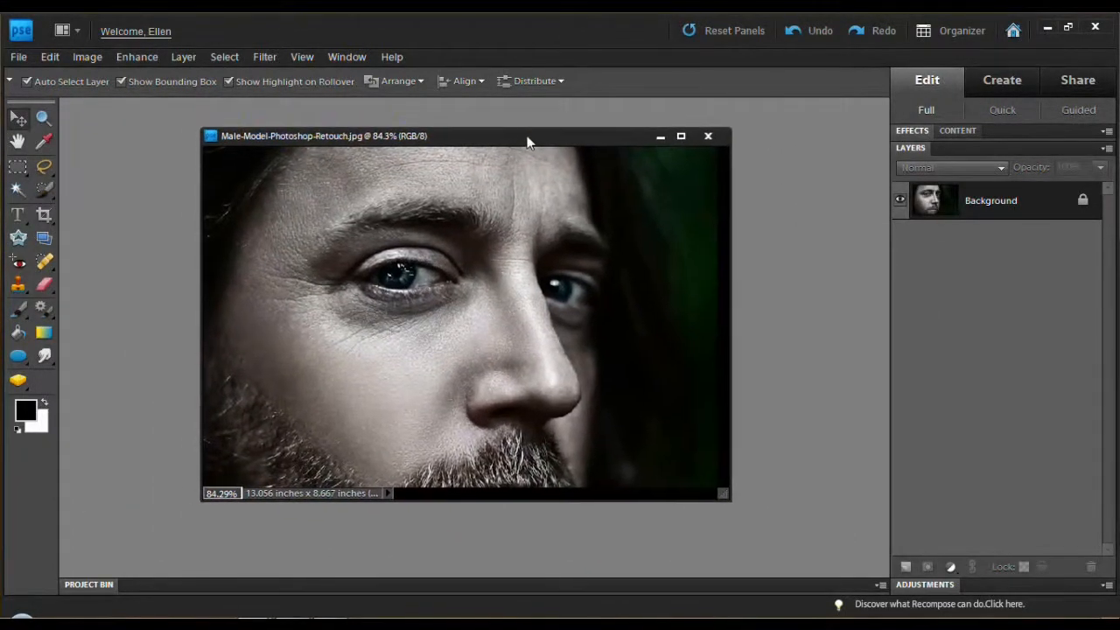
left_click(296, 56)
left_click(317, 132)
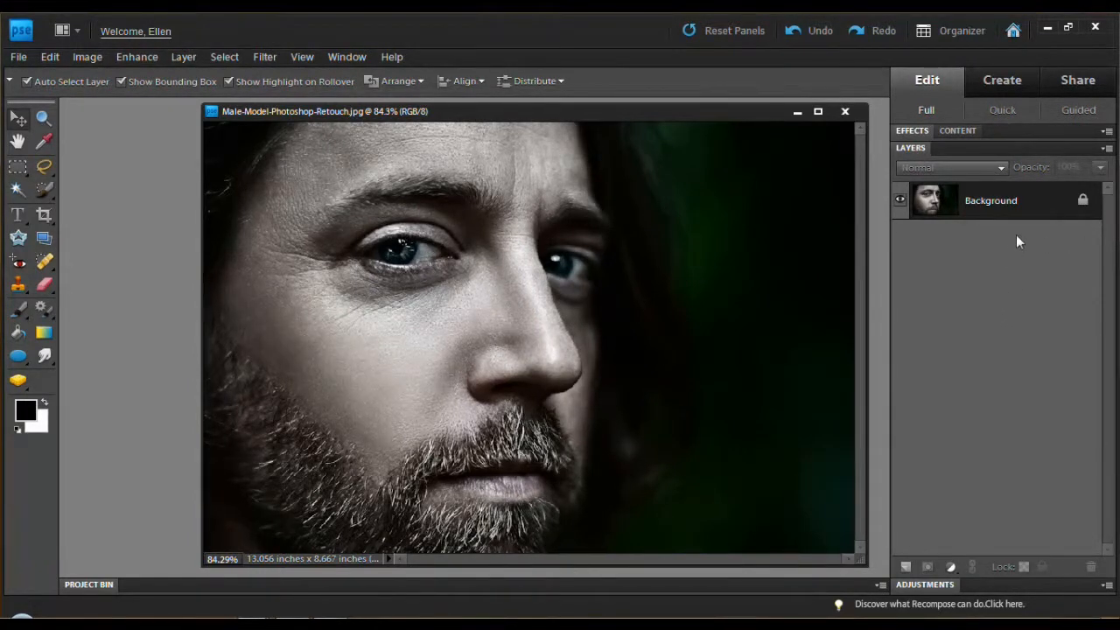
Step: Duplicate the portrait's Background layer and delete the original locked layer
right_click(1013, 205)
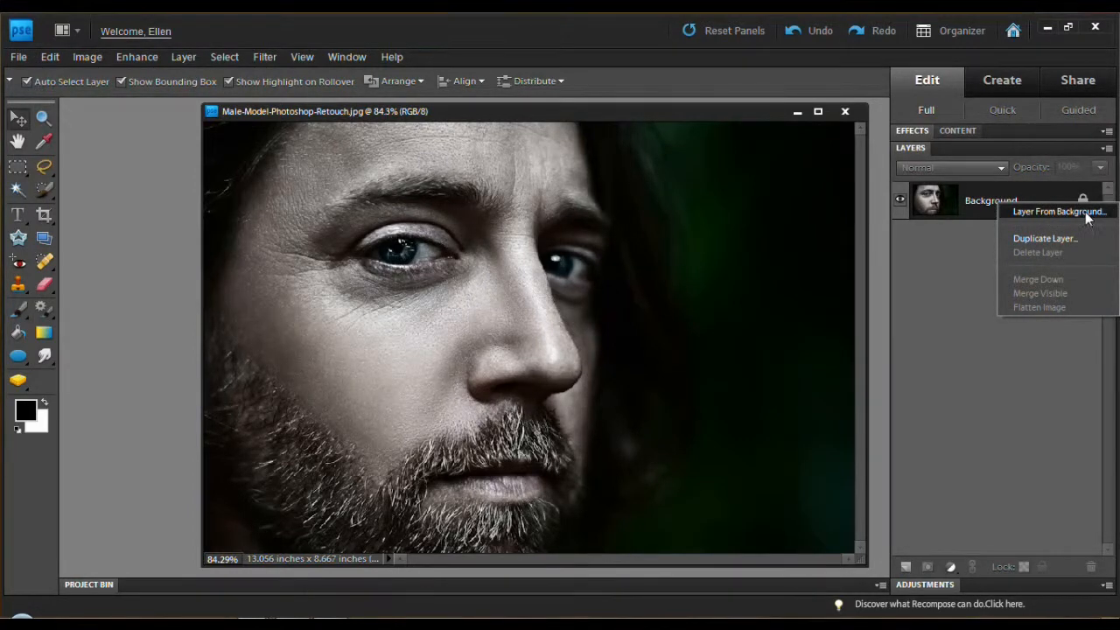
left_click(964, 249)
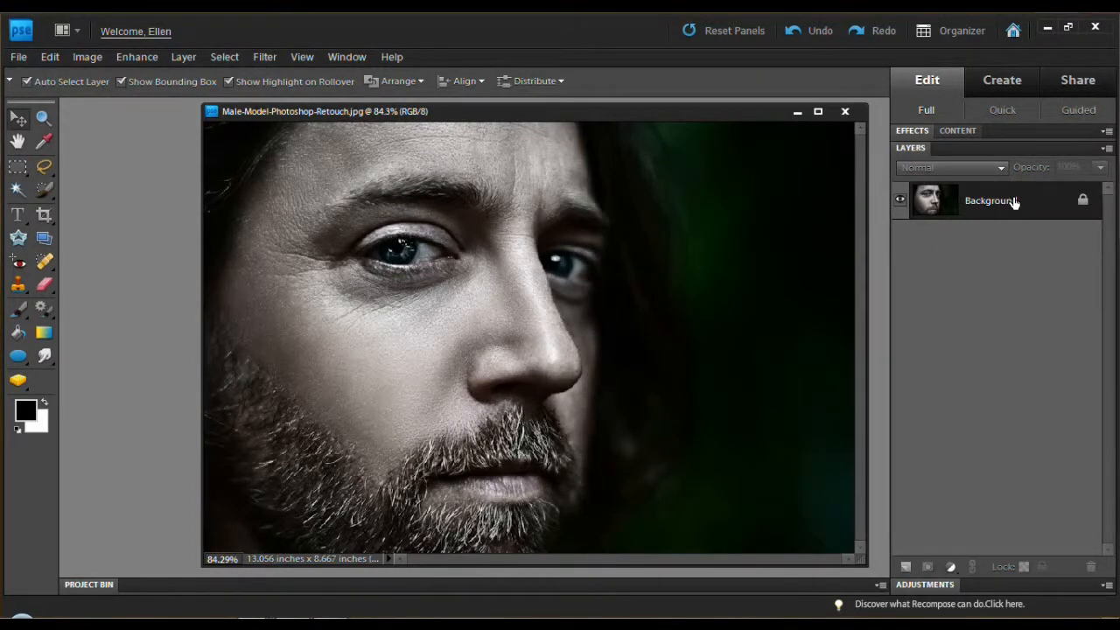
left_click_drag(1012, 202, 908, 574)
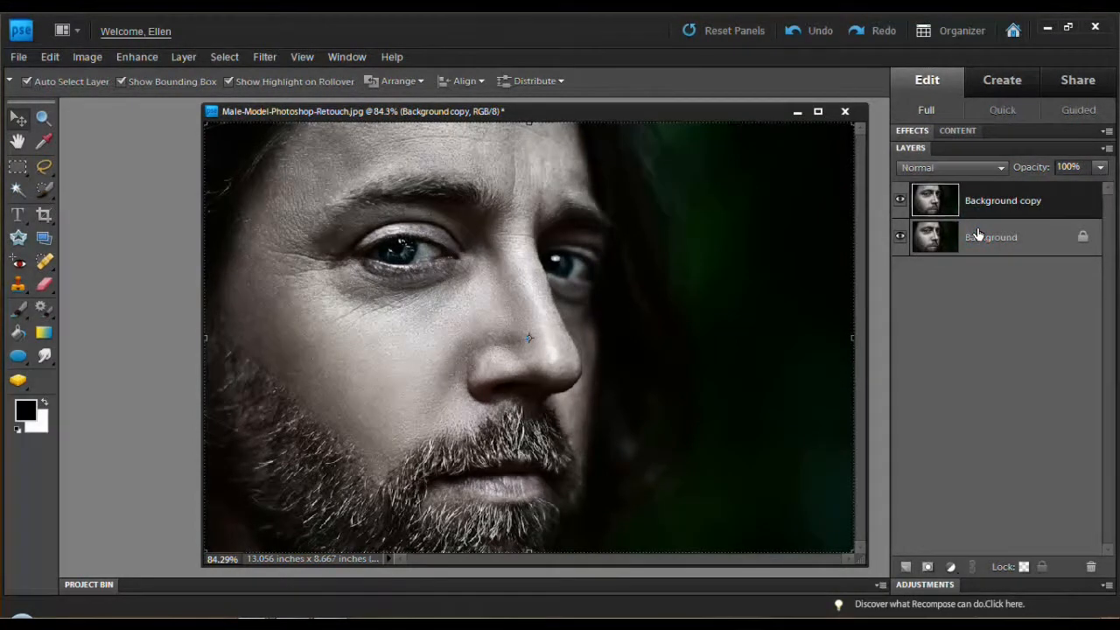
left_click_drag(977, 234, 1089, 572)
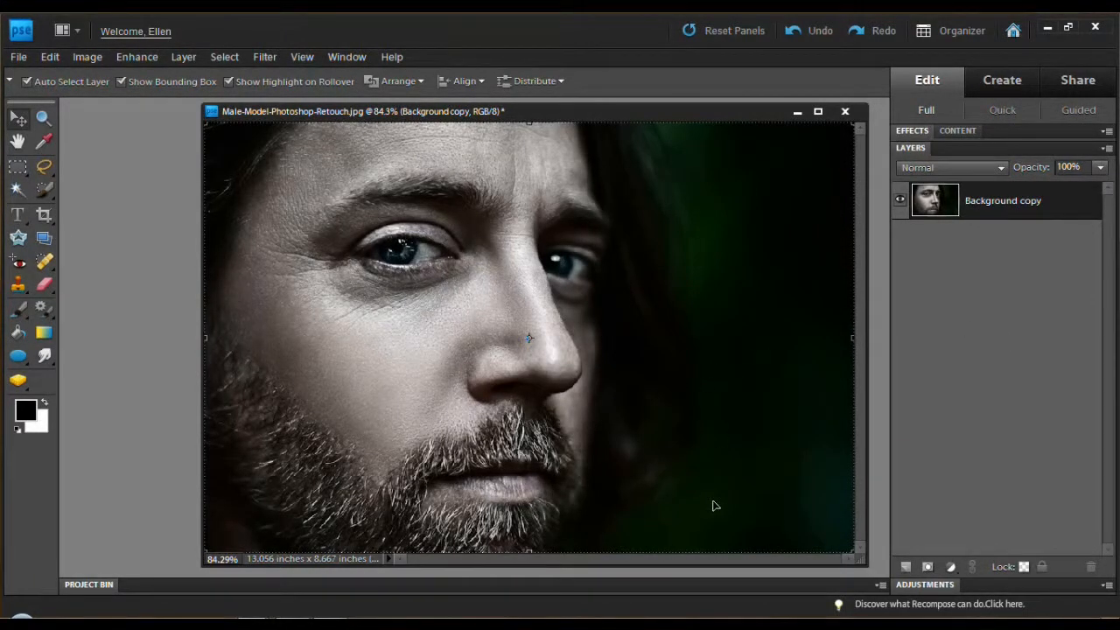
Step: Select the dark hair and green background around the face with the Magic Wand in add-to-selection mode at tolerance 10
left_click(17, 191)
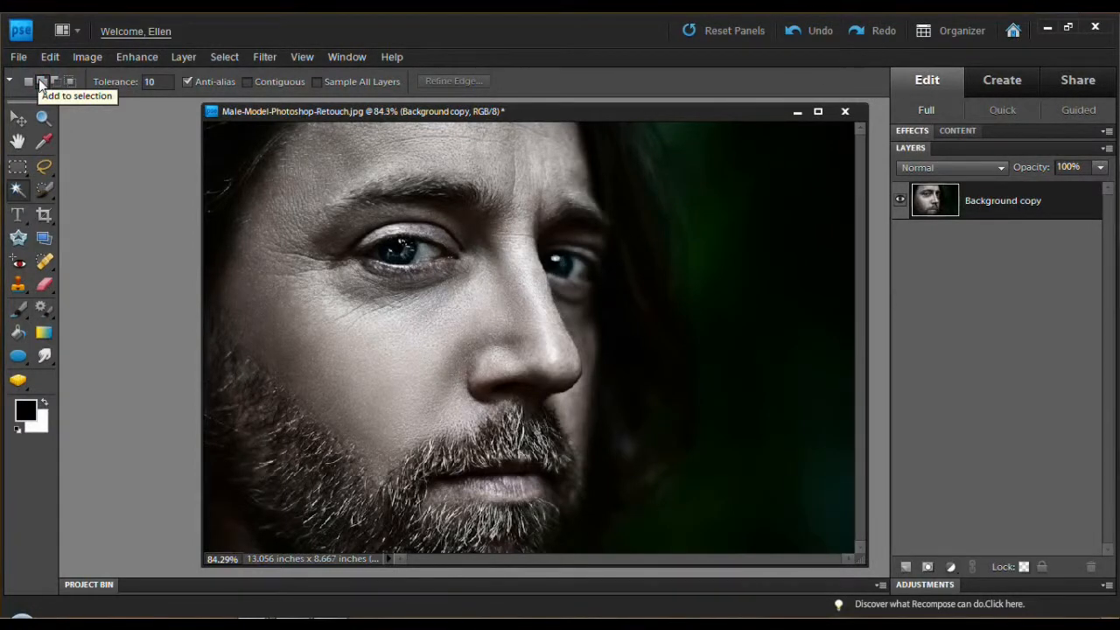
left_click(25, 82)
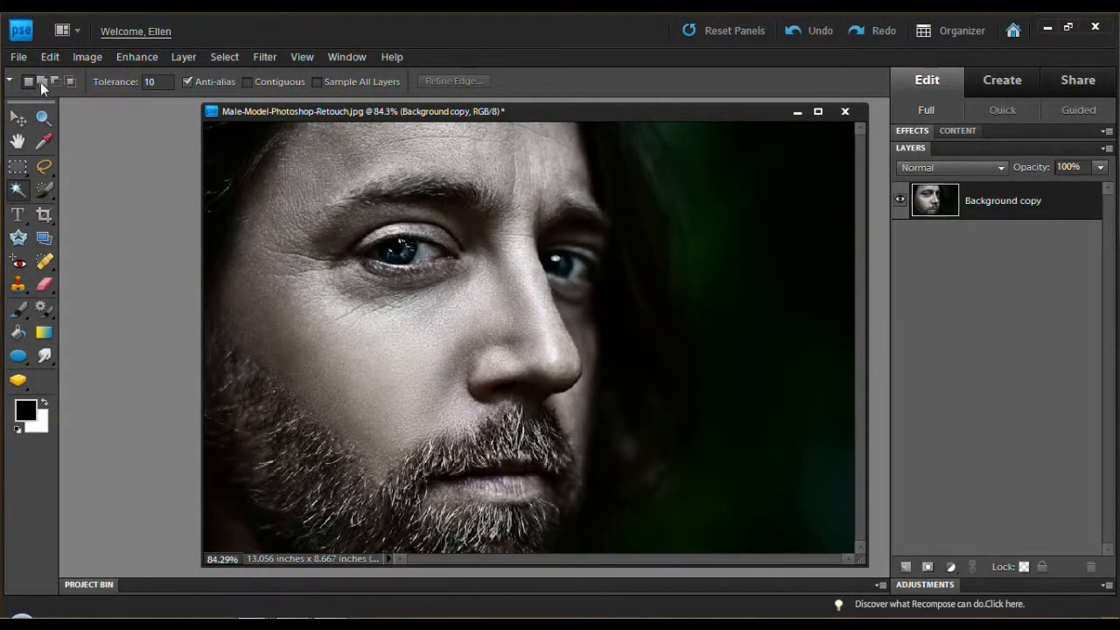
left_click(41, 82)
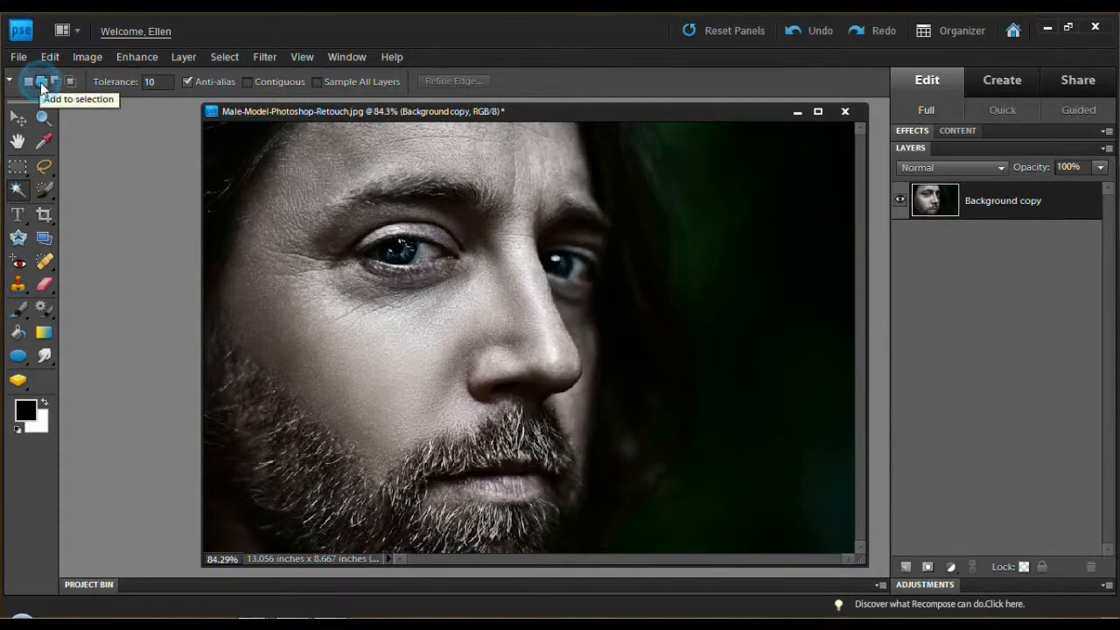
left_click(675, 305)
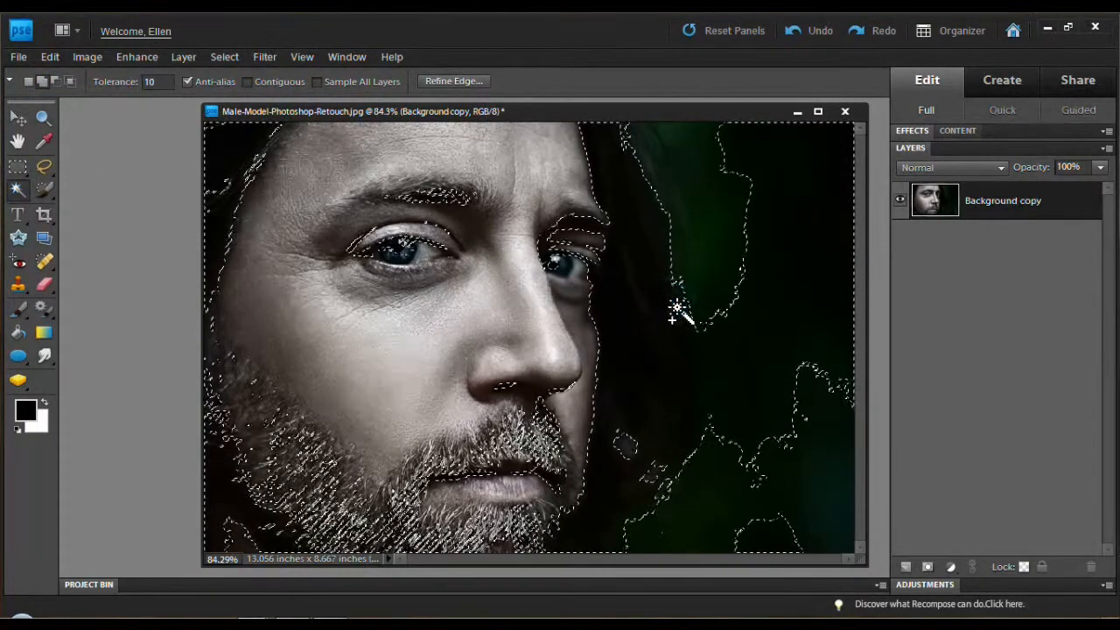
left_click(778, 481)
left_click(709, 240)
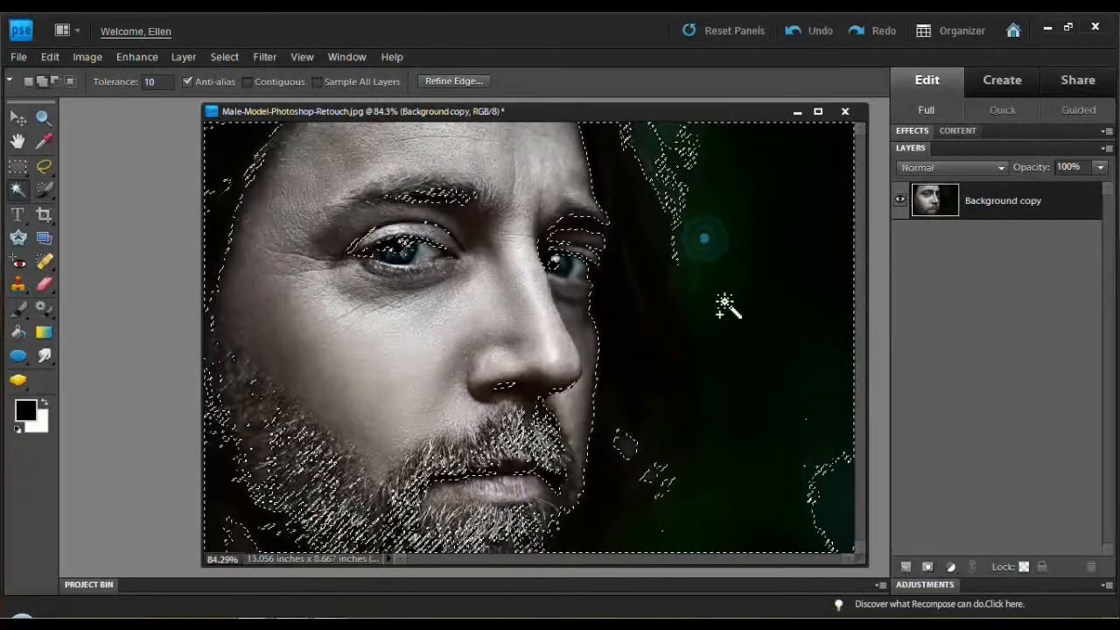
left_click(836, 513)
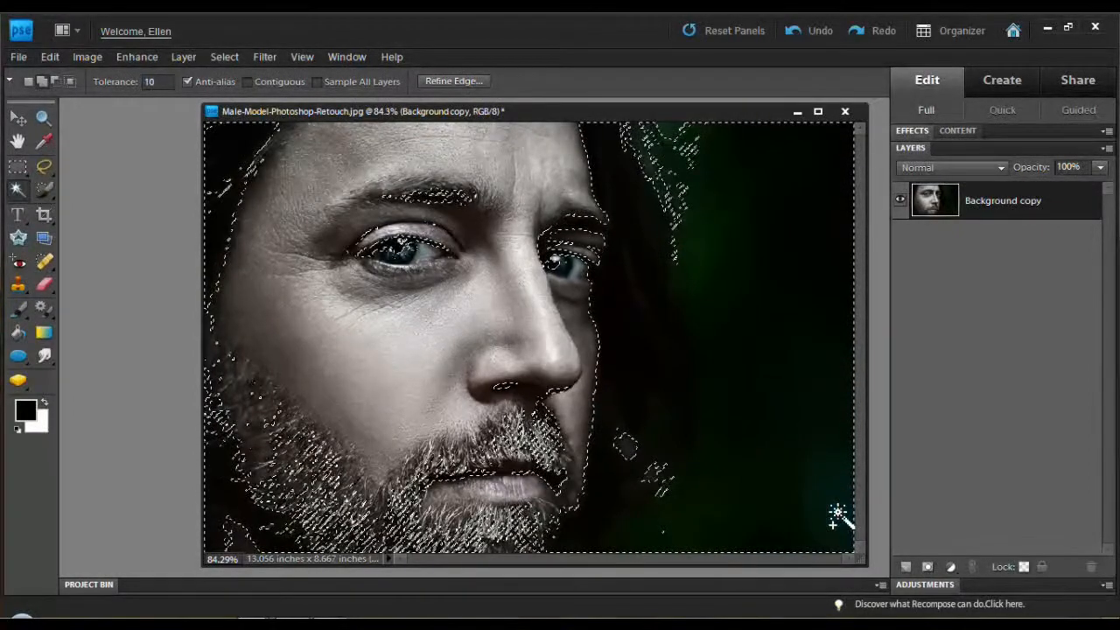
left_click(631, 448)
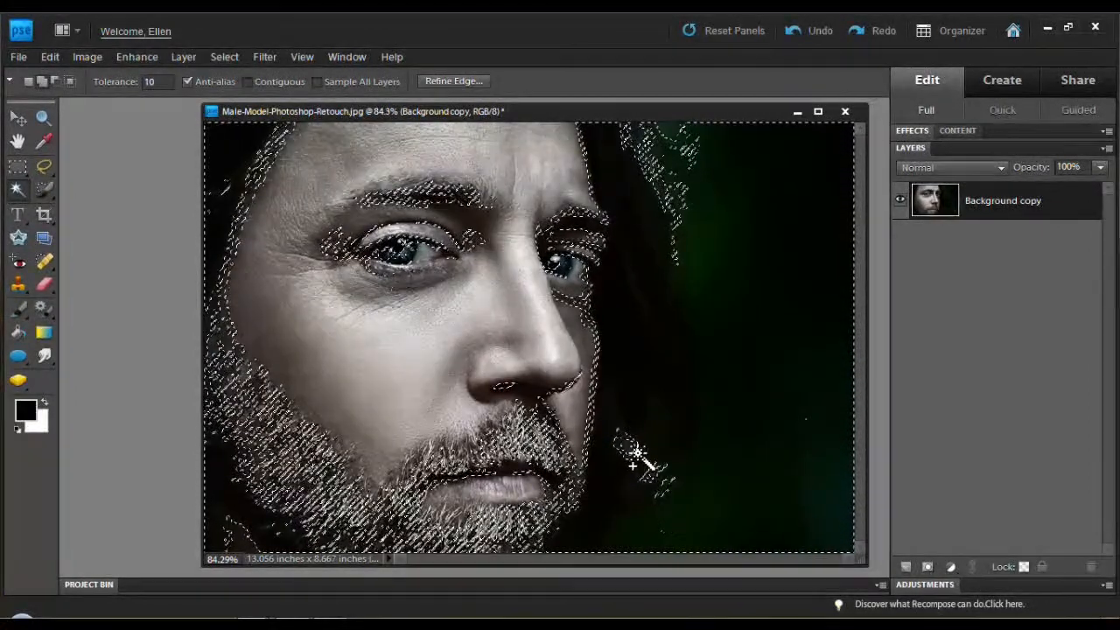
left_click(797, 31)
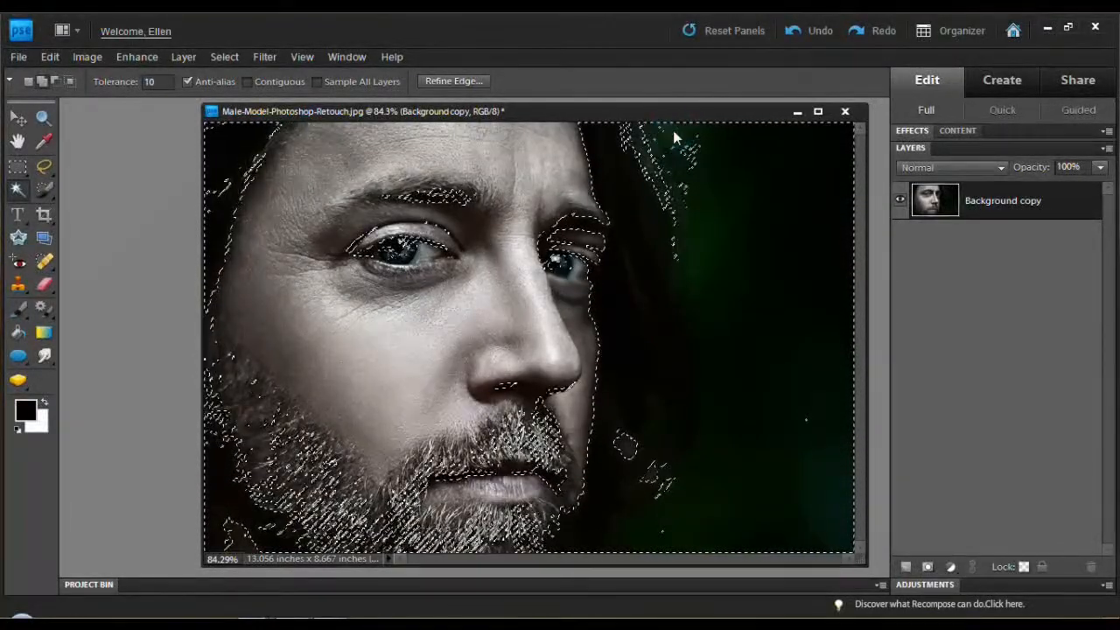
left_click(663, 194)
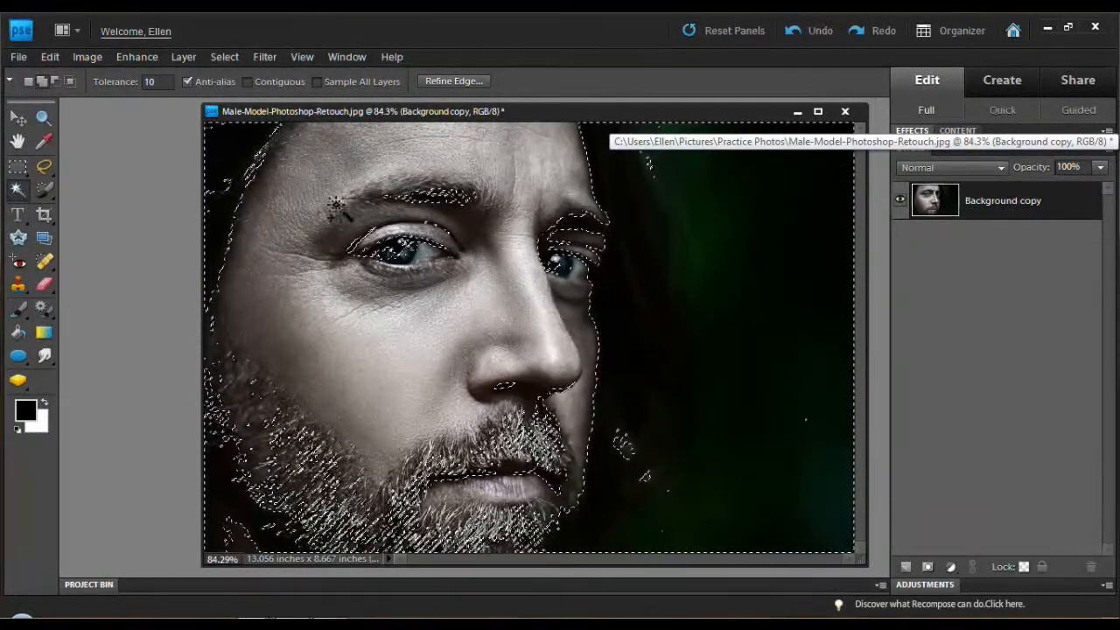
Step: Switch to the Lasso tool and invert the selection so that it covers the face
left_click(46, 166)
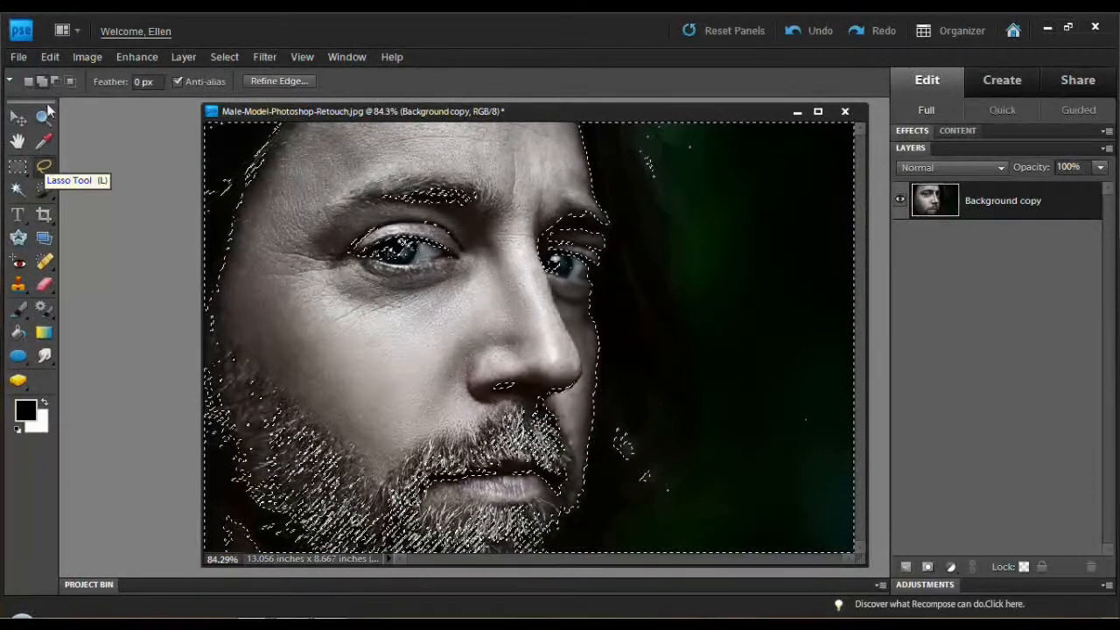
left_click(226, 57)
left_click(237, 121)
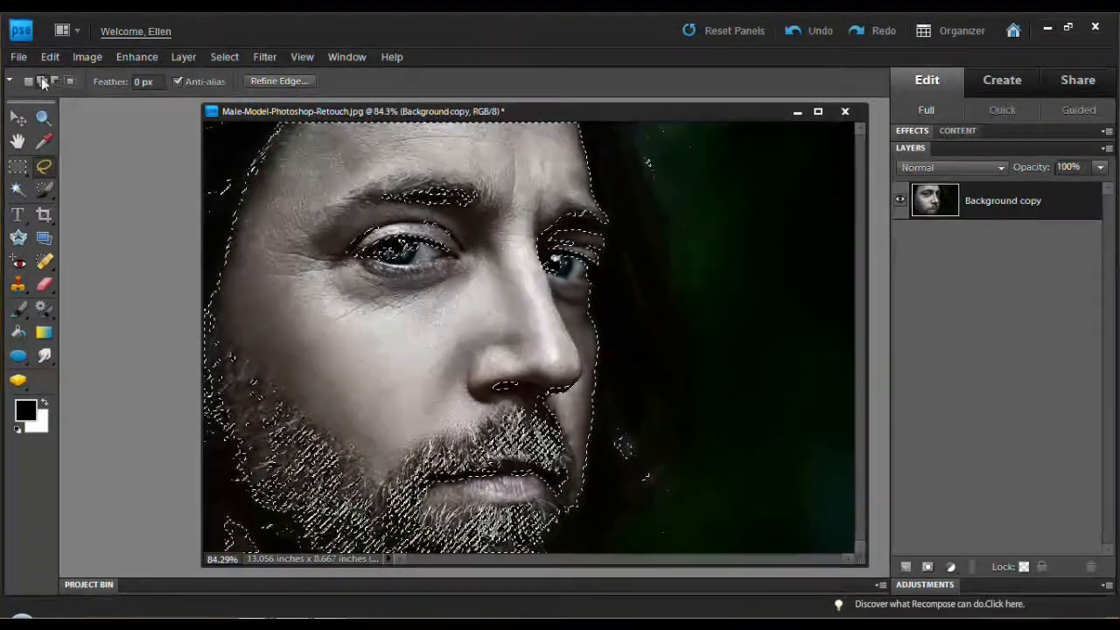
Step: Add the unselected patches around both eyes and eyebrows to the face selection with the Lasso in add-to-selection mode
left_click(41, 82)
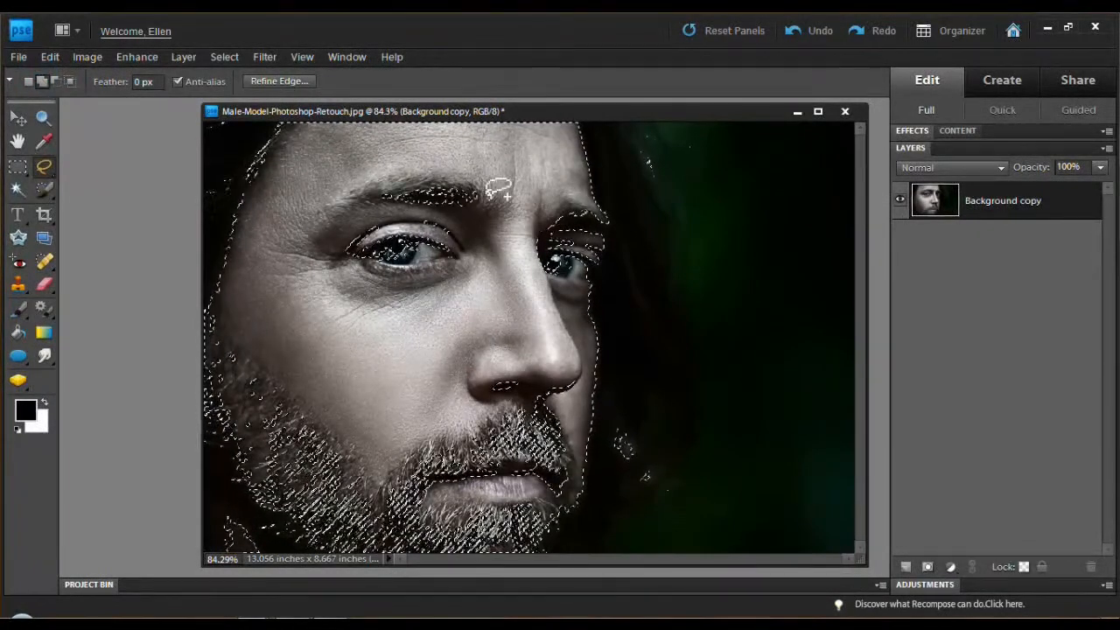
left_click(608, 221)
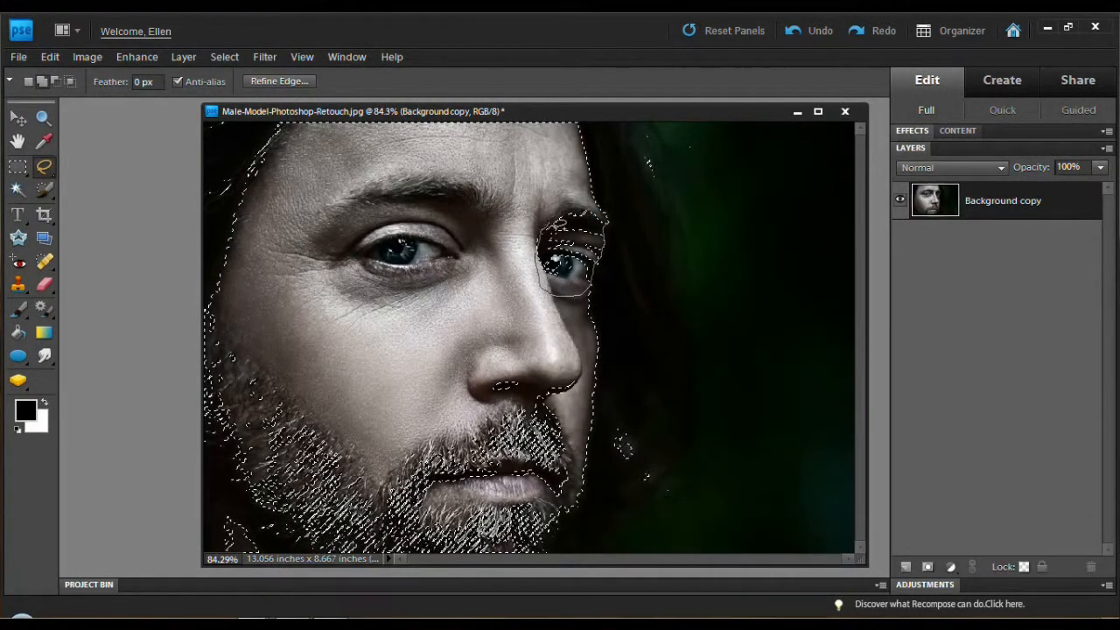
left_click_drag(557, 225, 585, 217)
left_click(552, 243)
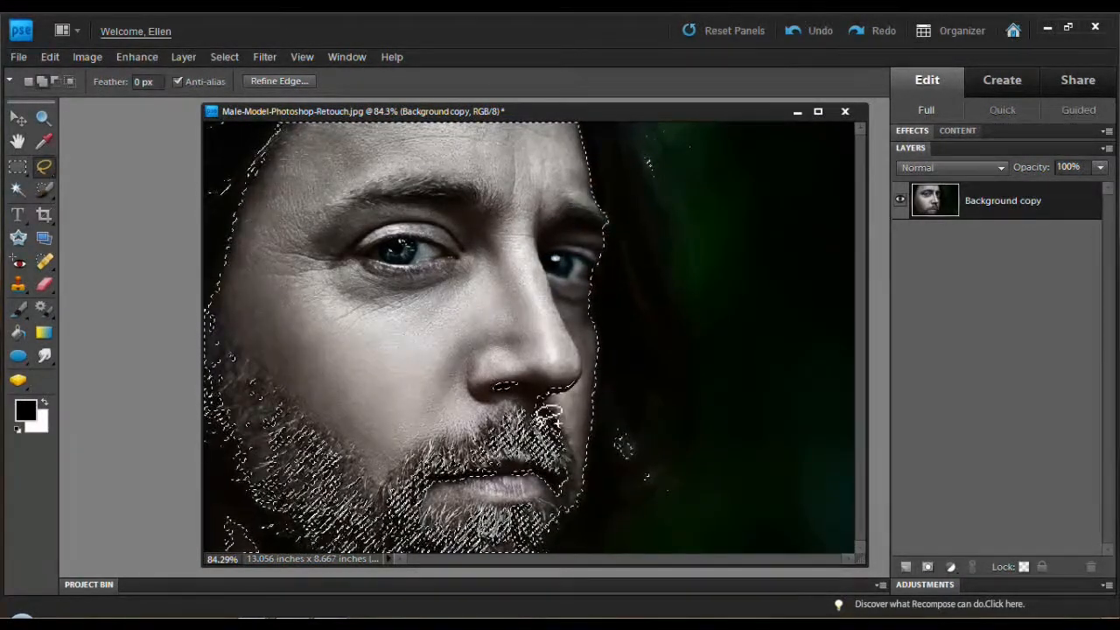
Step: Add the unselected patches under the nose and across the moustache, mouth and beard to the face selection with the Lasso
left_click_drag(574, 411, 580, 391)
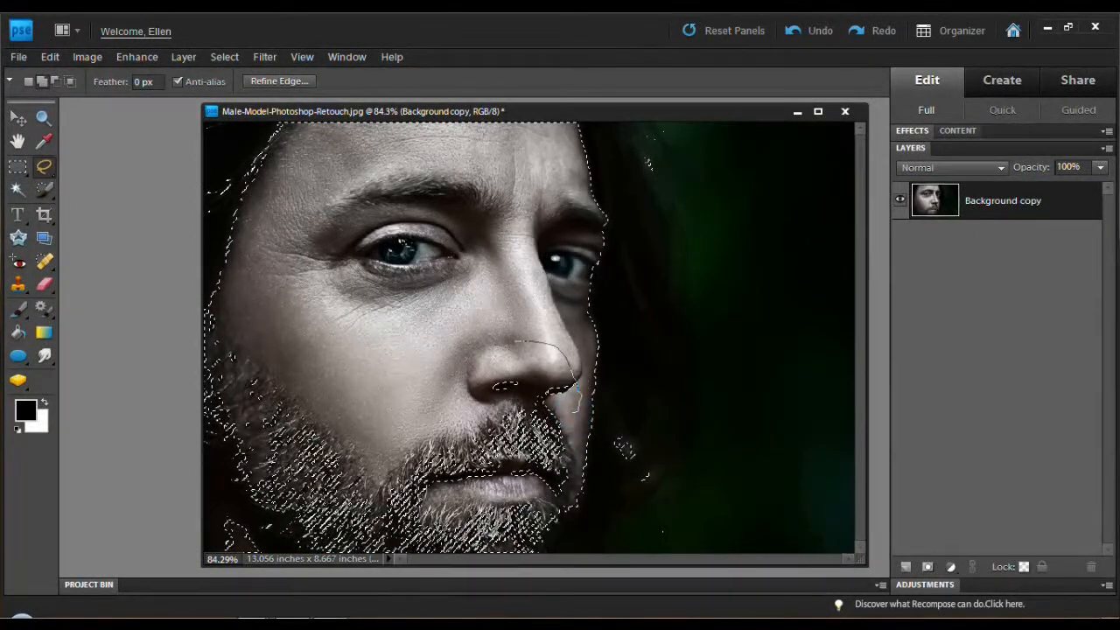
left_click_drag(429, 555, 426, 560)
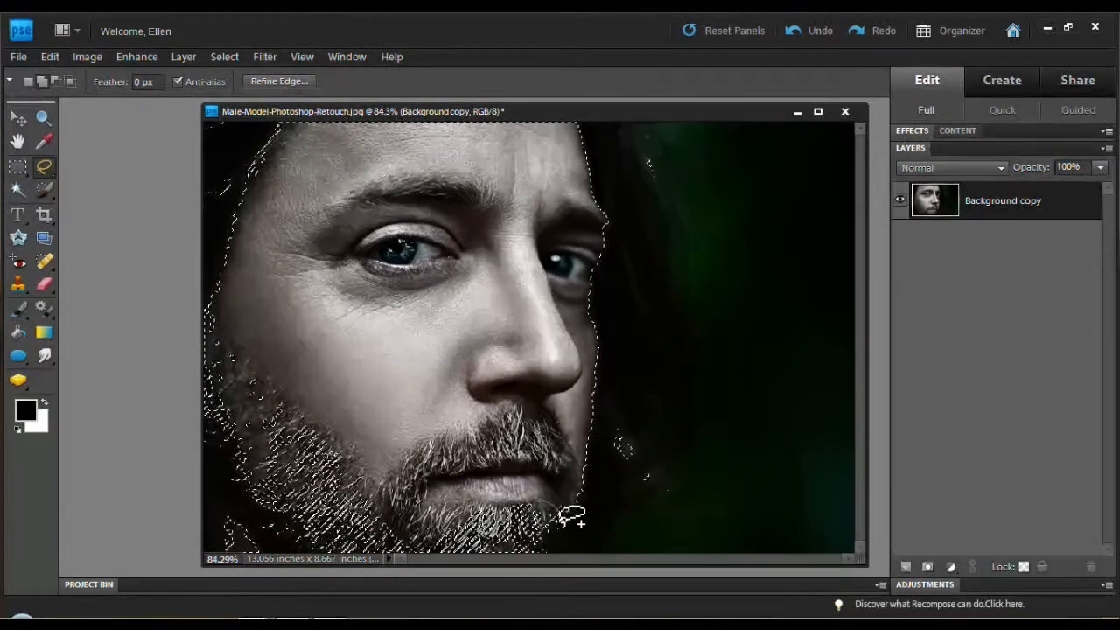
left_click_drag(540, 549, 537, 543)
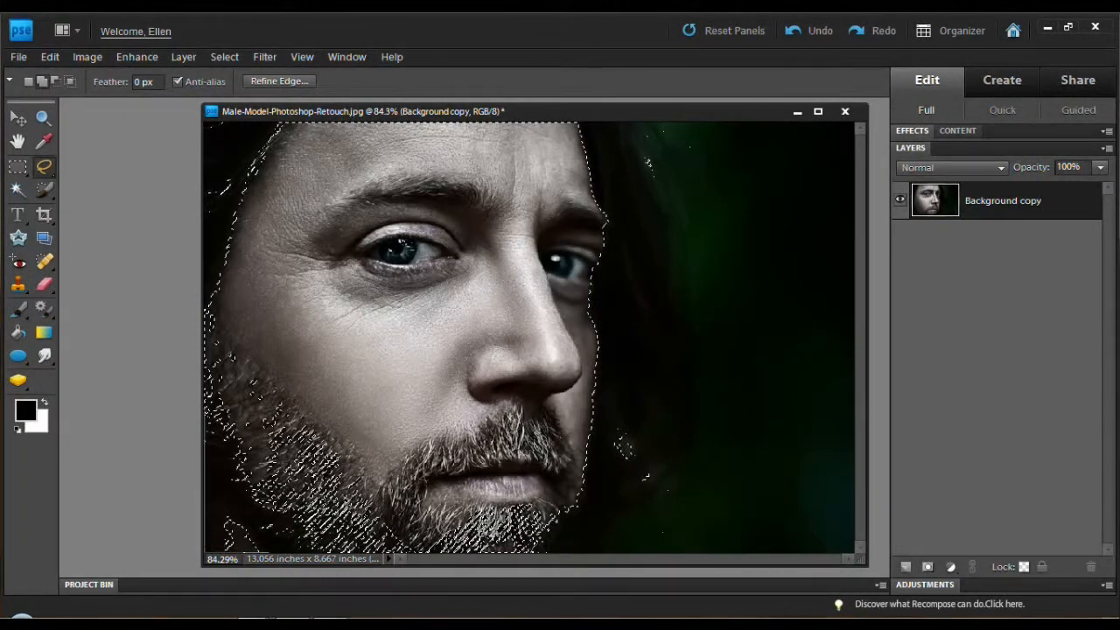
left_click_drag(398, 412, 401, 419)
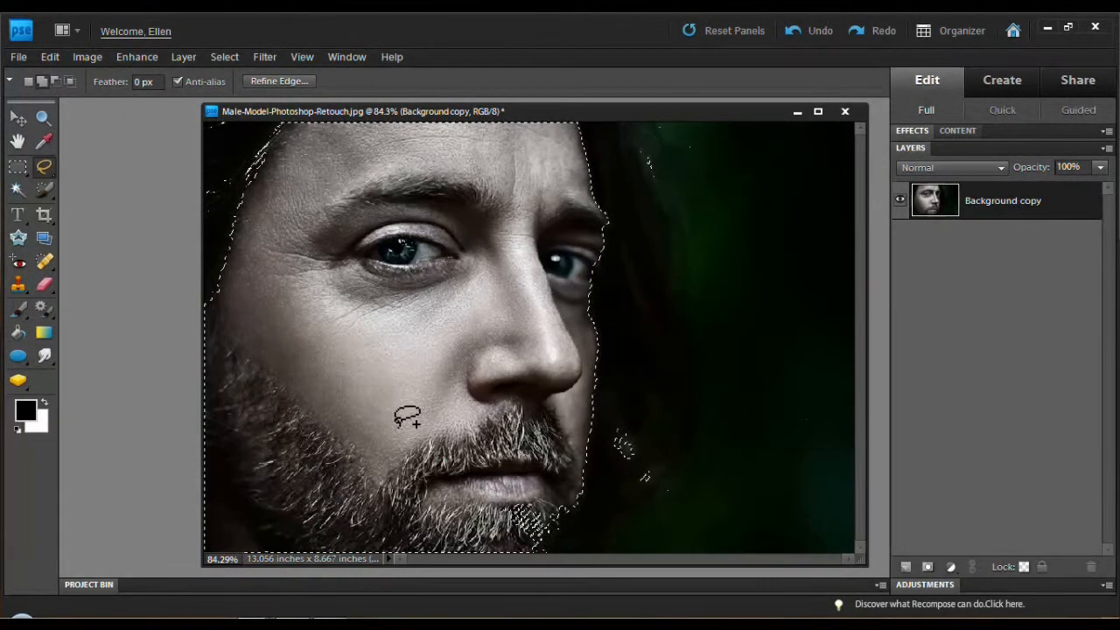
left_click_drag(554, 522, 549, 504)
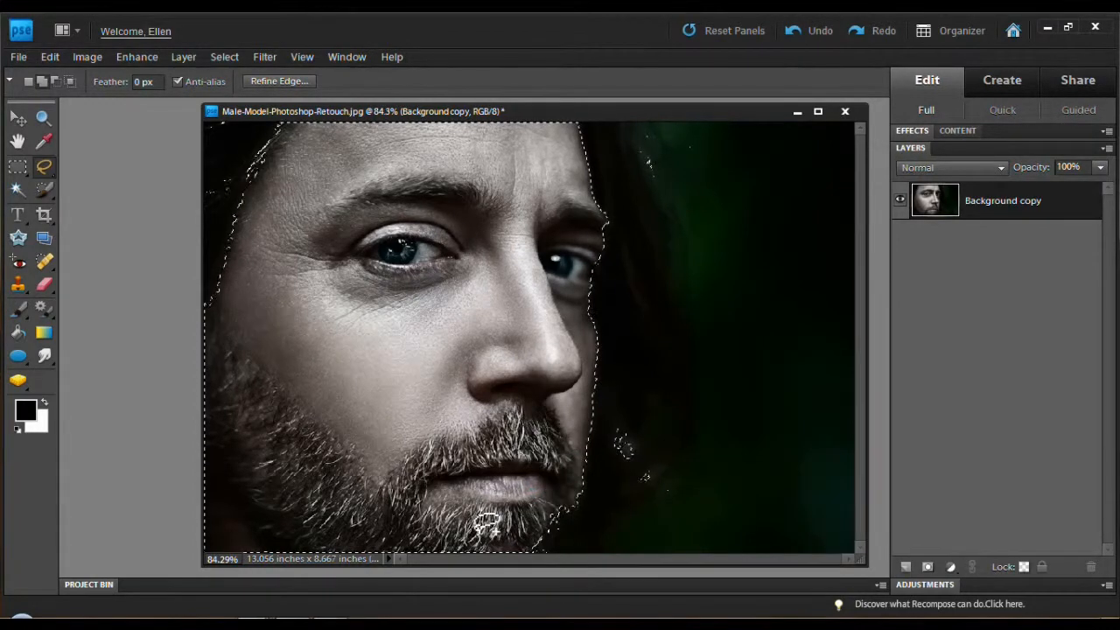
Step: Extend the face selection with the Lasso over the dark hair at the photo's left edge and the beard's lower right edge
left_click_drag(205, 352, 206, 352)
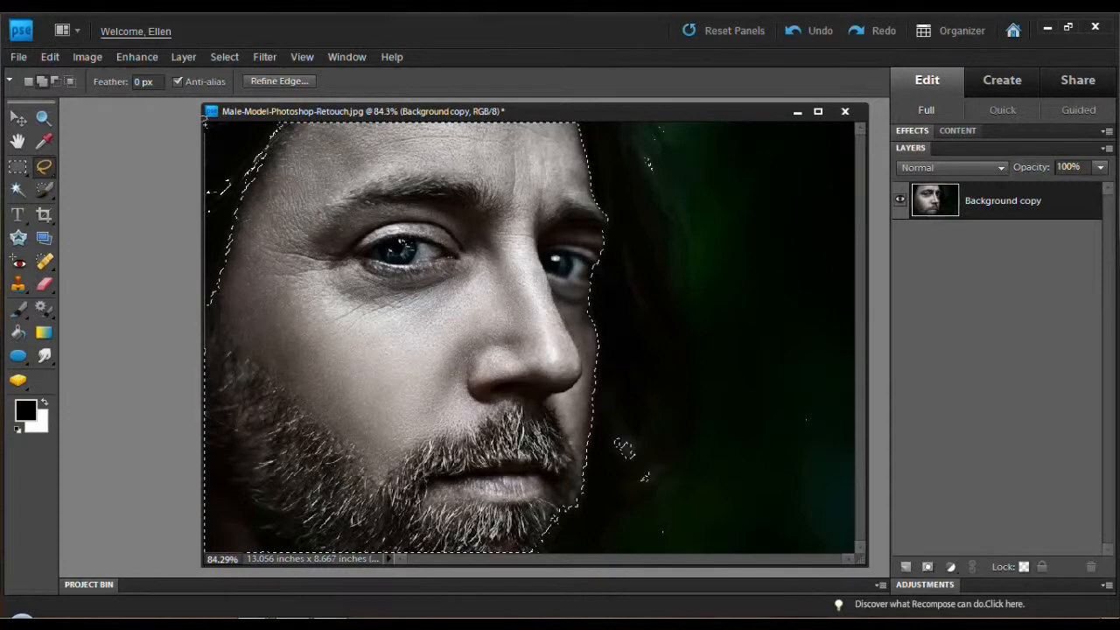
left_click_drag(306, 149, 224, 324)
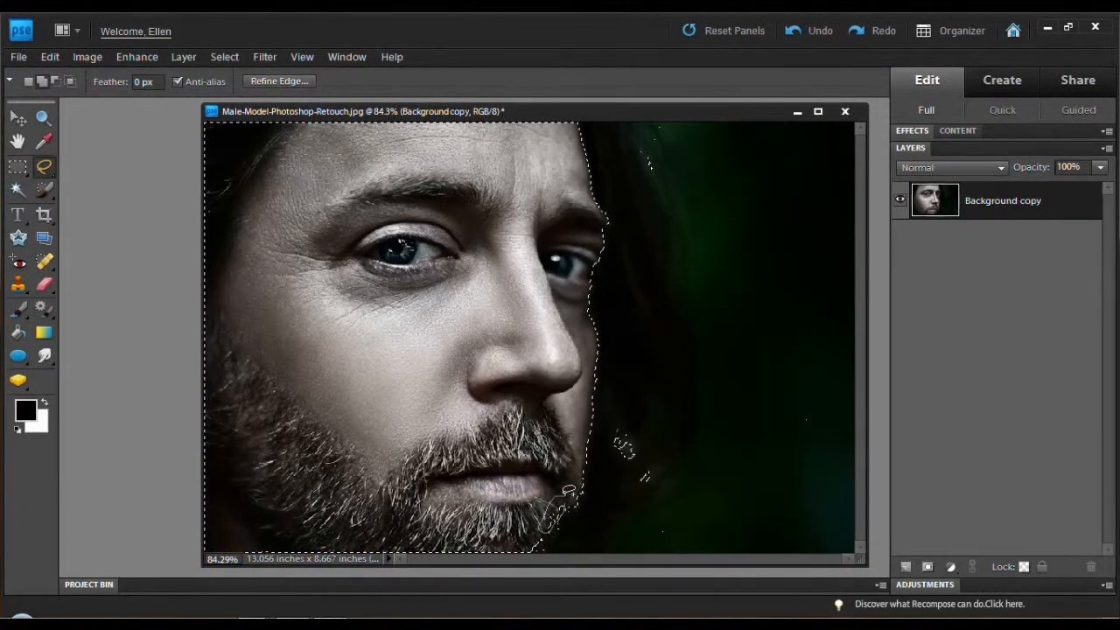
left_click_drag(565, 495, 573, 501)
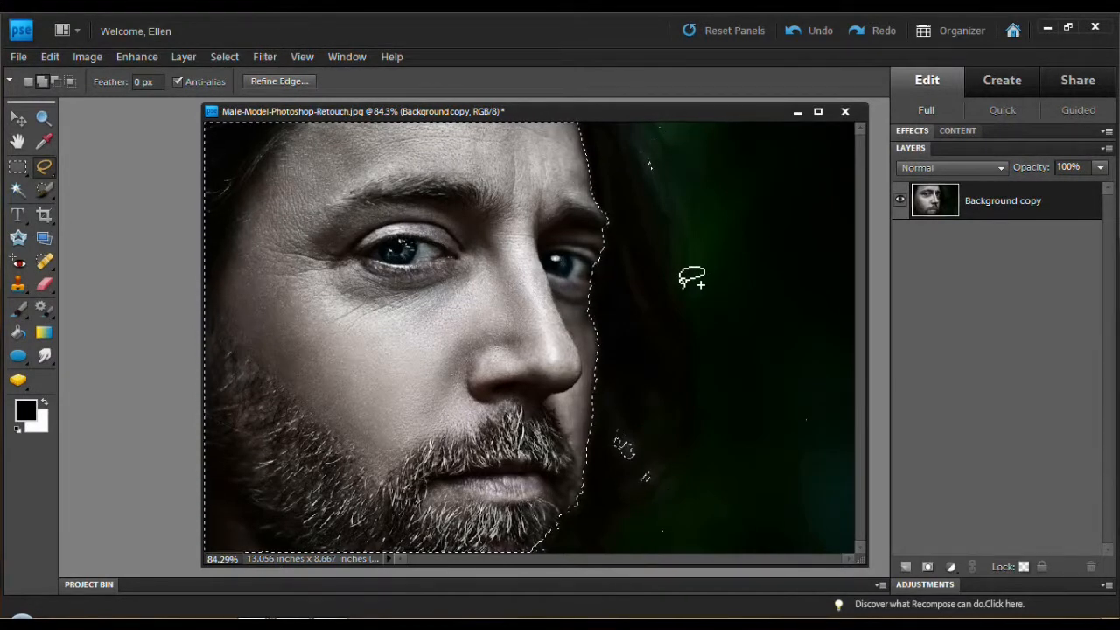
Step: Remove the stray selected patches in the dark background and hair beside the face with the Lasso in subtract-from-selection mode
key("alt")
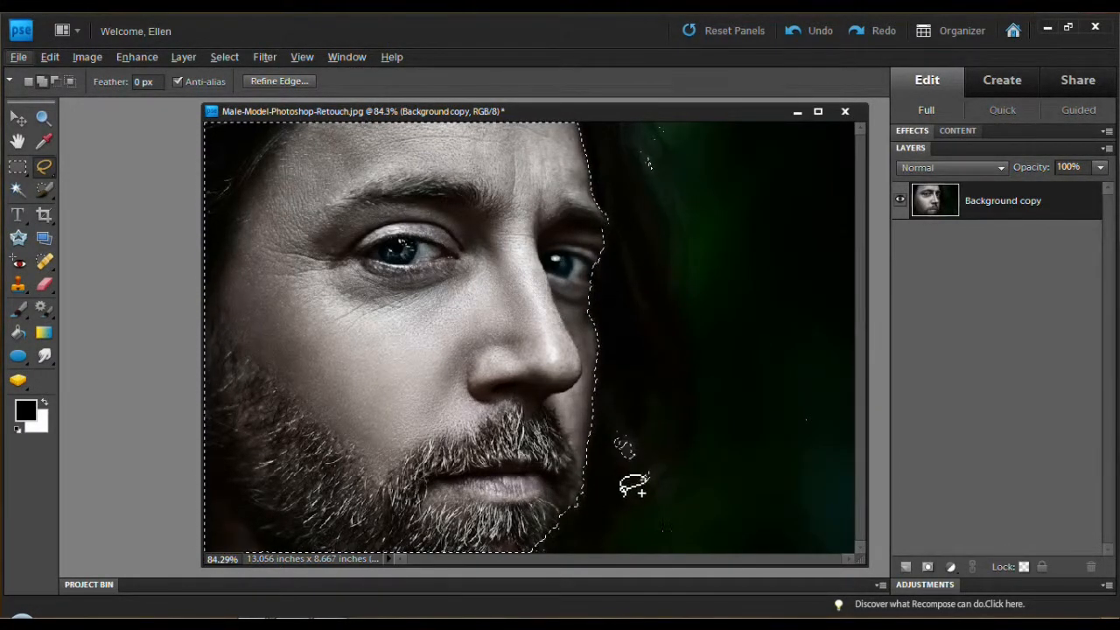
left_click(689, 145)
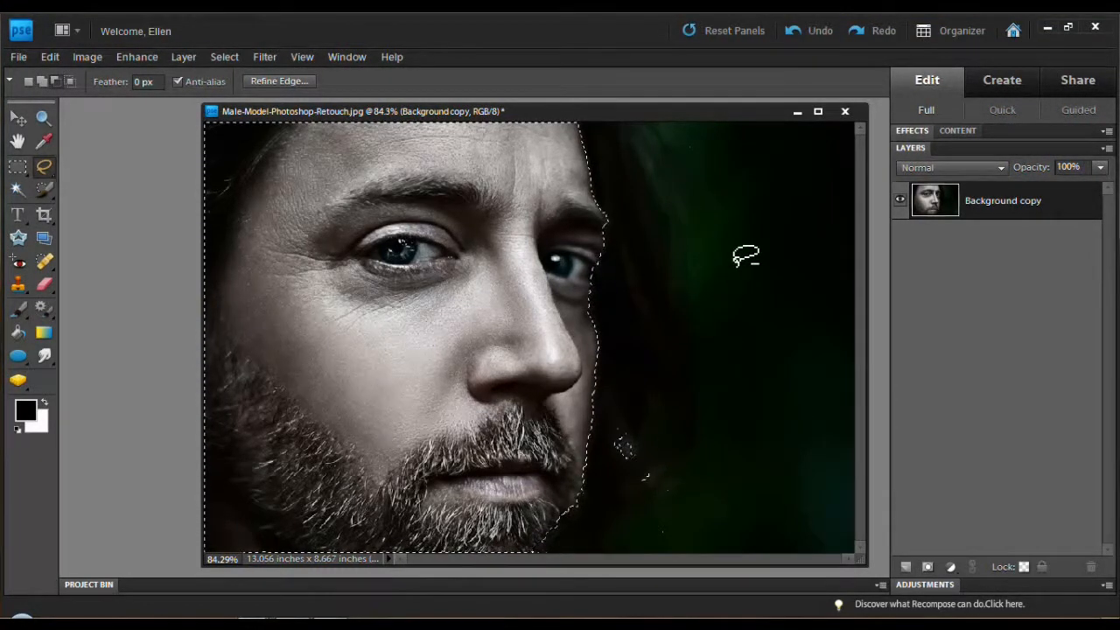
mouse_move(728, 175)
left_mouse_down()
mouse_move(675, 192)
mouse_move(723, 208)
left_mouse_up()
mouse_move(792, 363)
left_mouse_down()
mouse_move(767, 435)
mouse_move(819, 438)
left_mouse_up()
mouse_move(673, 414)
left_mouse_down()
mouse_move(637, 405)
mouse_move(620, 450)
mouse_move(698, 445)
left_mouse_up()
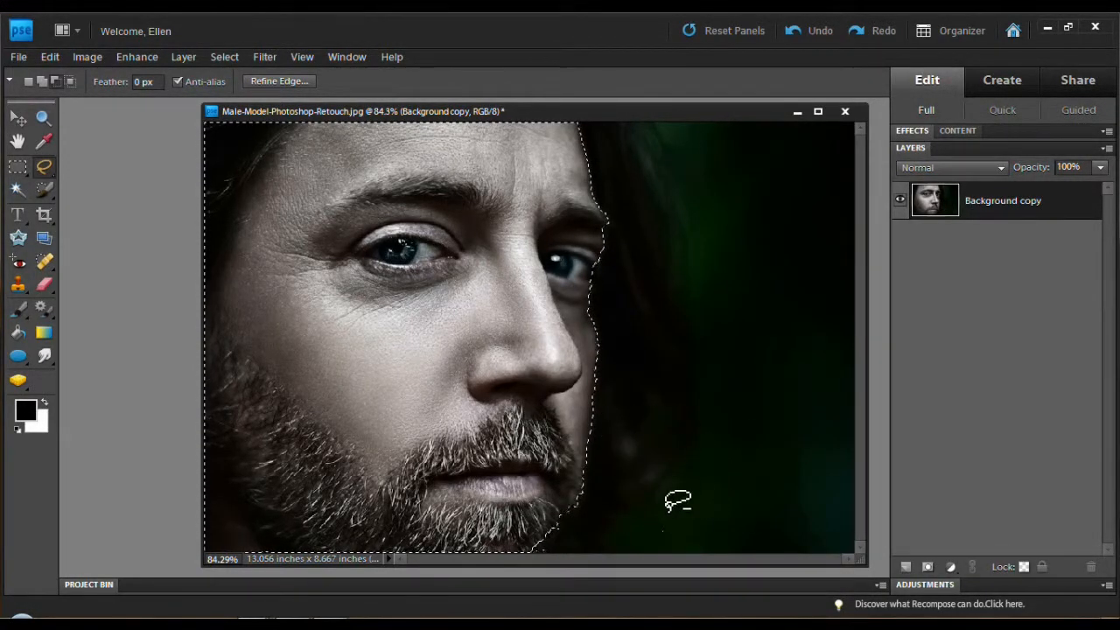
mouse_move(655, 522)
left_mouse_down()
mouse_move(670, 518)
mouse_move(658, 507)
left_mouse_up()
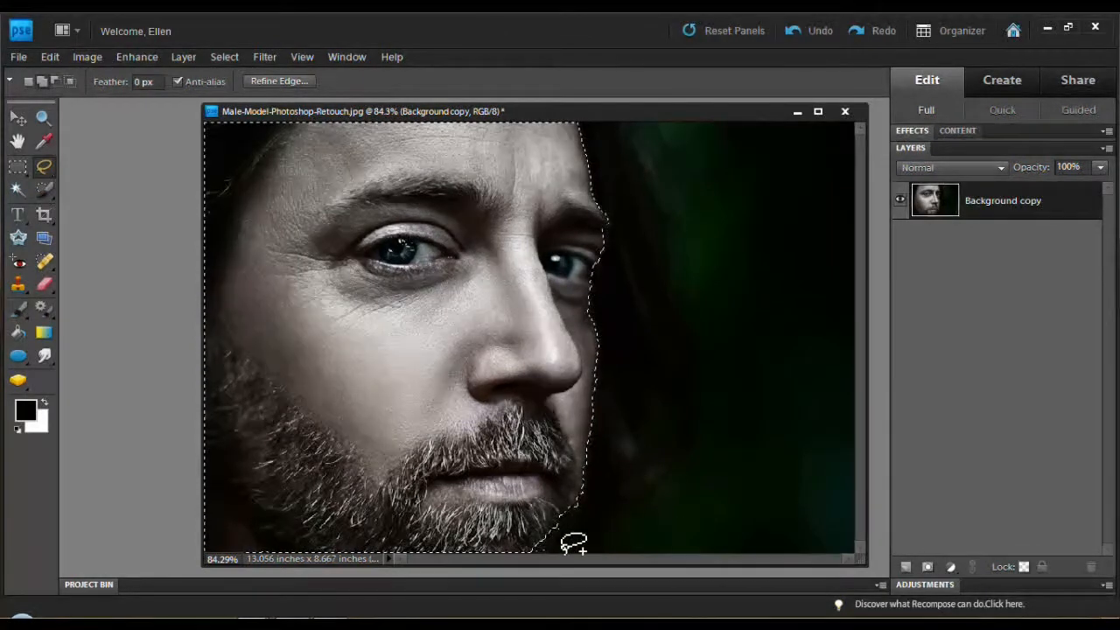
Step: Refine the selection's outline along the beard's lower right edge by subtracting and adding small areas with the Lasso
mouse_move(556, 552)
left_mouse_down()
mouse_move(563, 537)
mouse_move(544, 544)
left_mouse_up()
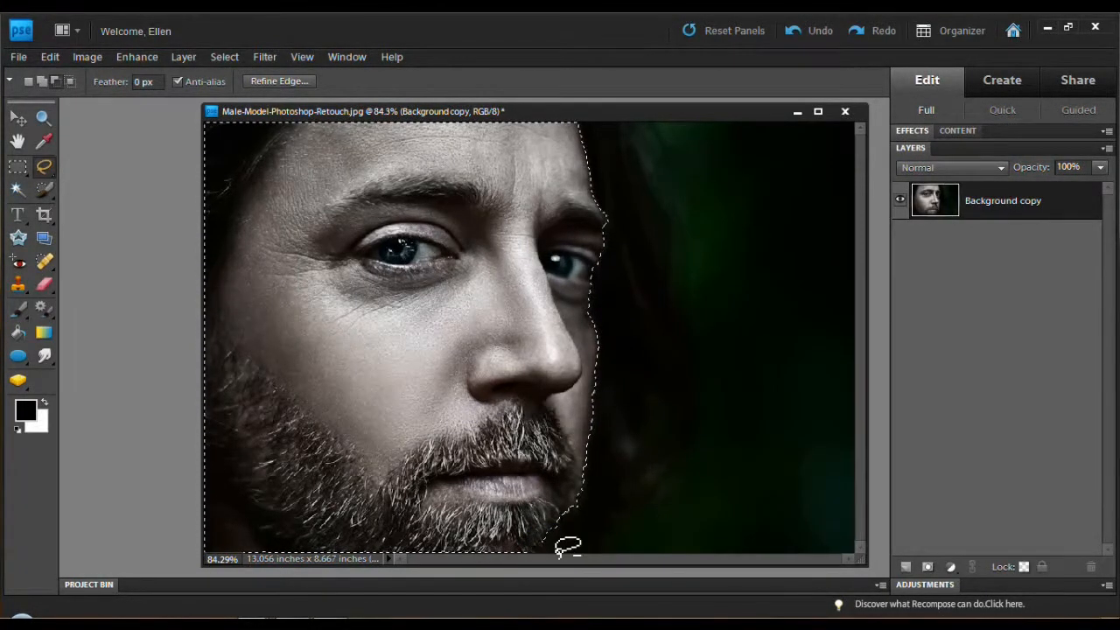
left_click_drag(562, 518, 588, 524)
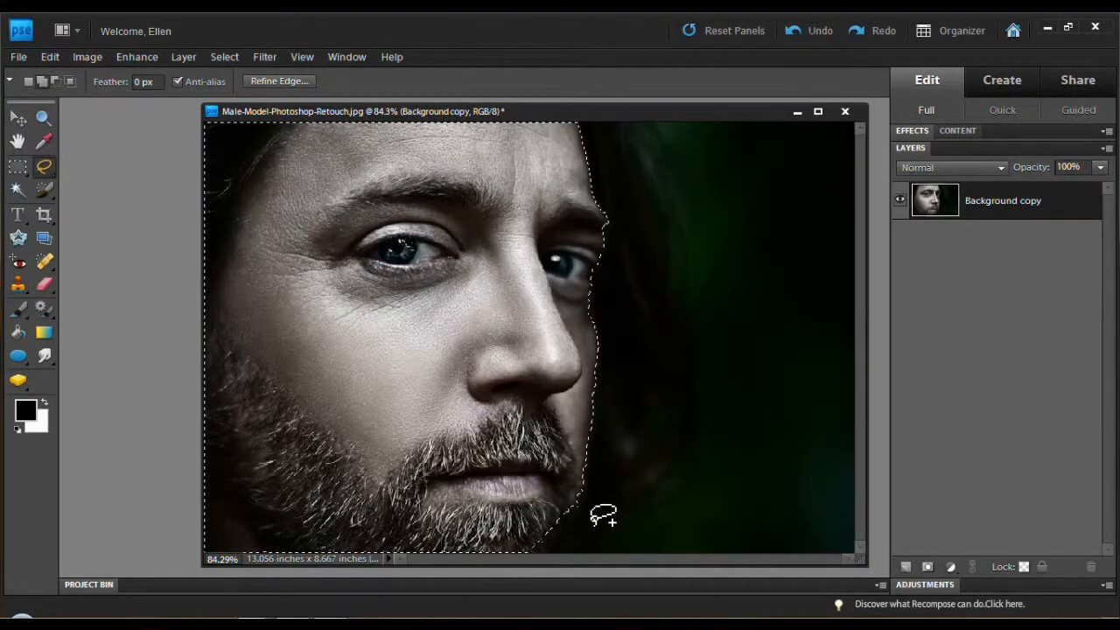
mouse_move(575, 522)
left_mouse_down()
mouse_move(533, 544)
mouse_move(560, 523)
left_mouse_up()
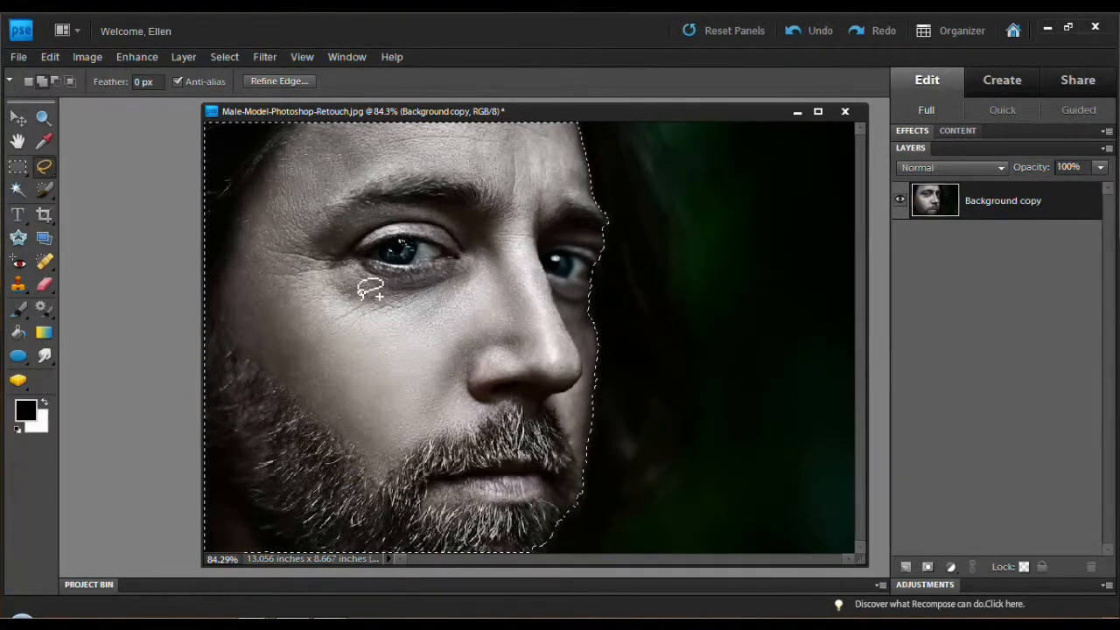
Step: Save the face selection as a new selection named ManFace and deselect it
left_click(225, 59)
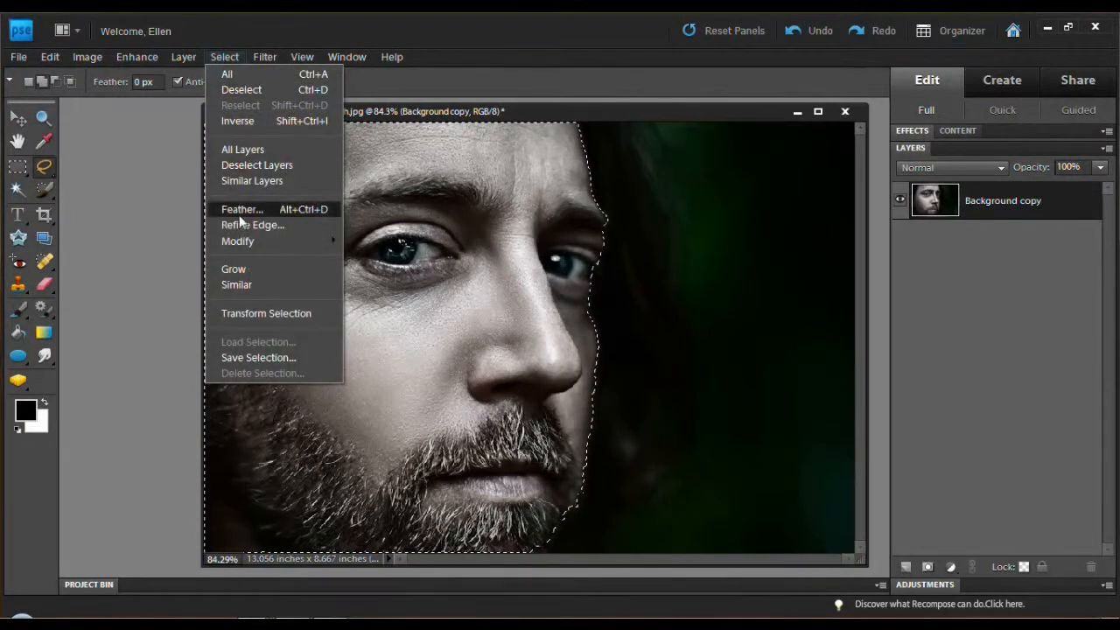
left_click(256, 359)
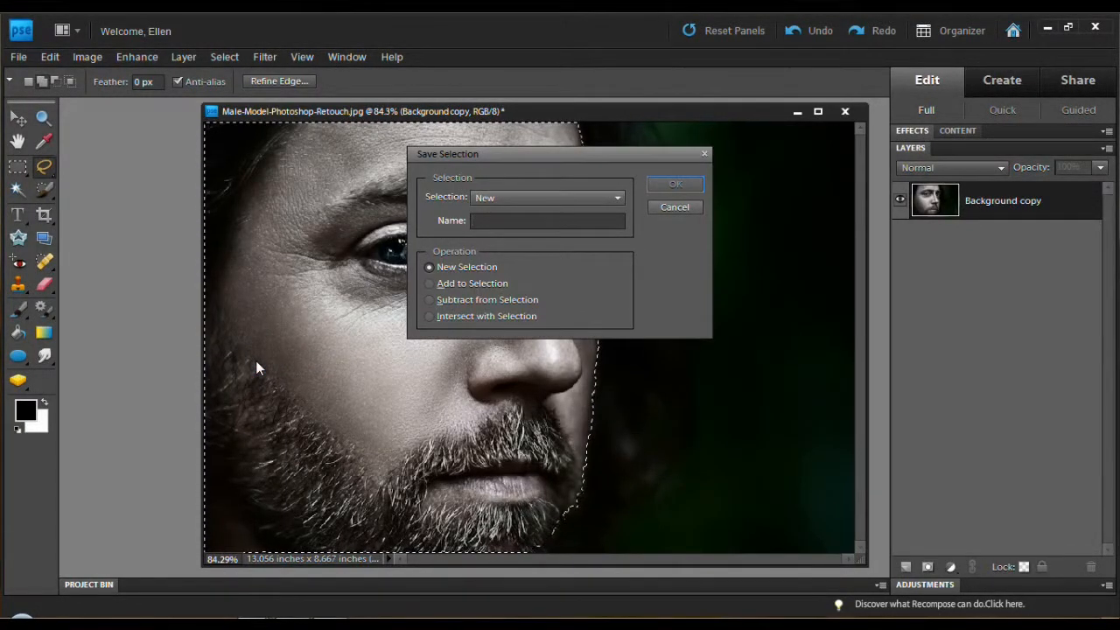
type("ManFace")
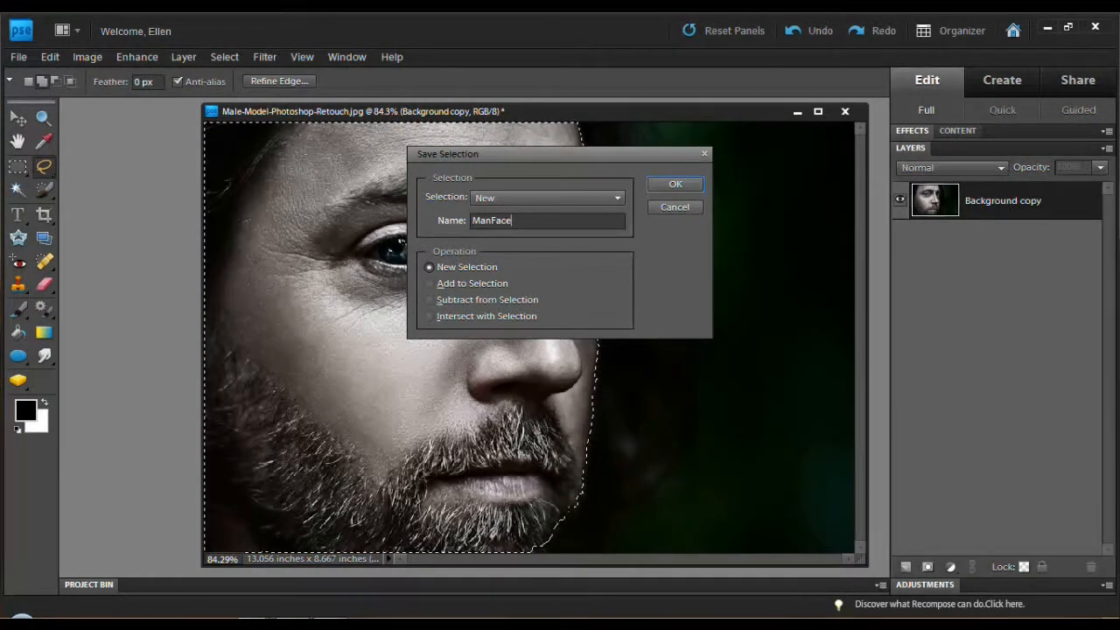
left_click(675, 184)
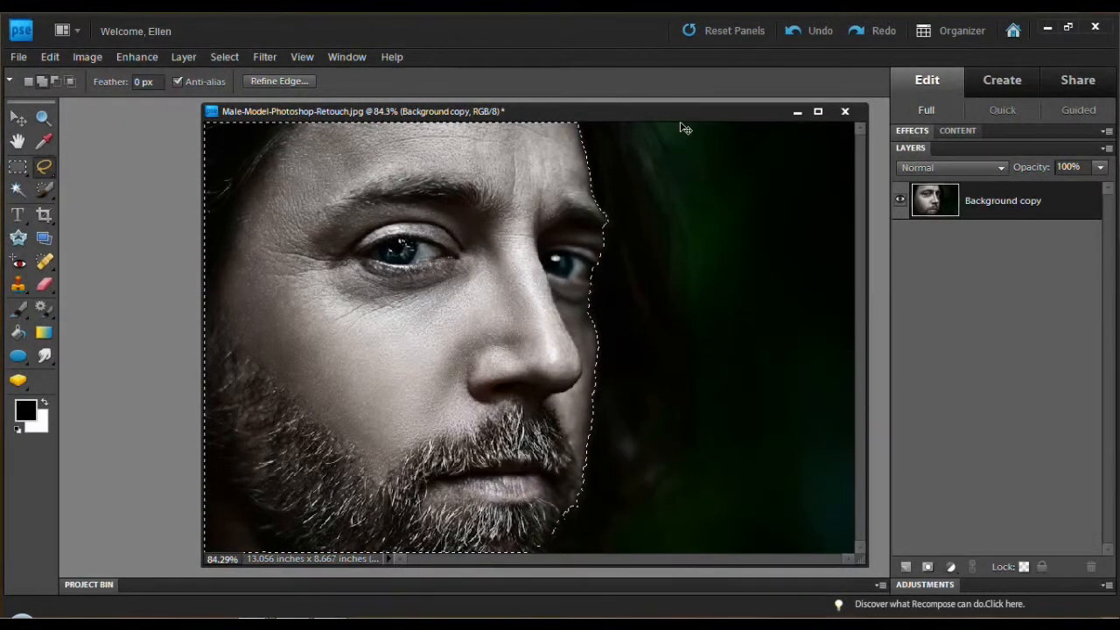
key("ctrl+d")
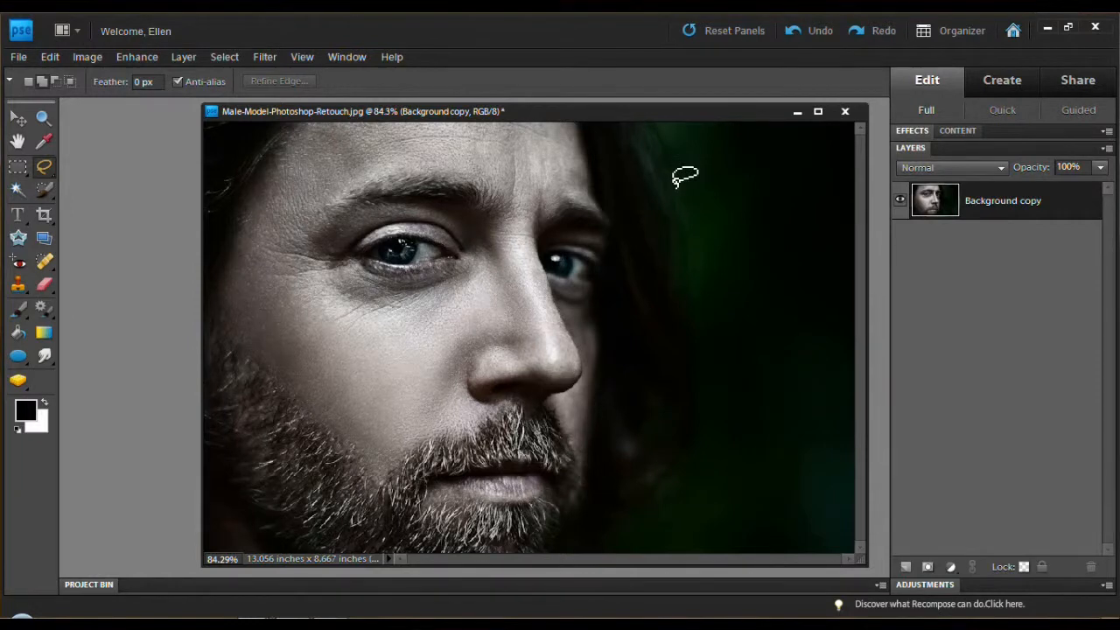
Step: Crop the portrait with the No Restriction aspect ratio, keeping the full height and cutting off most of the dark area beside the face
left_click(45, 217)
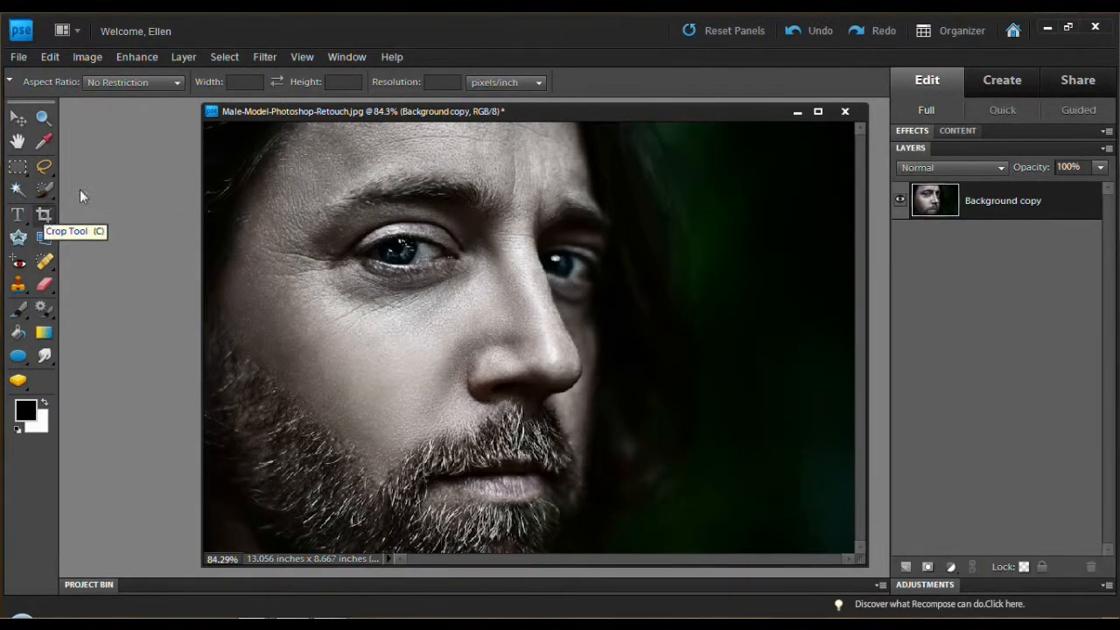
left_click(176, 81)
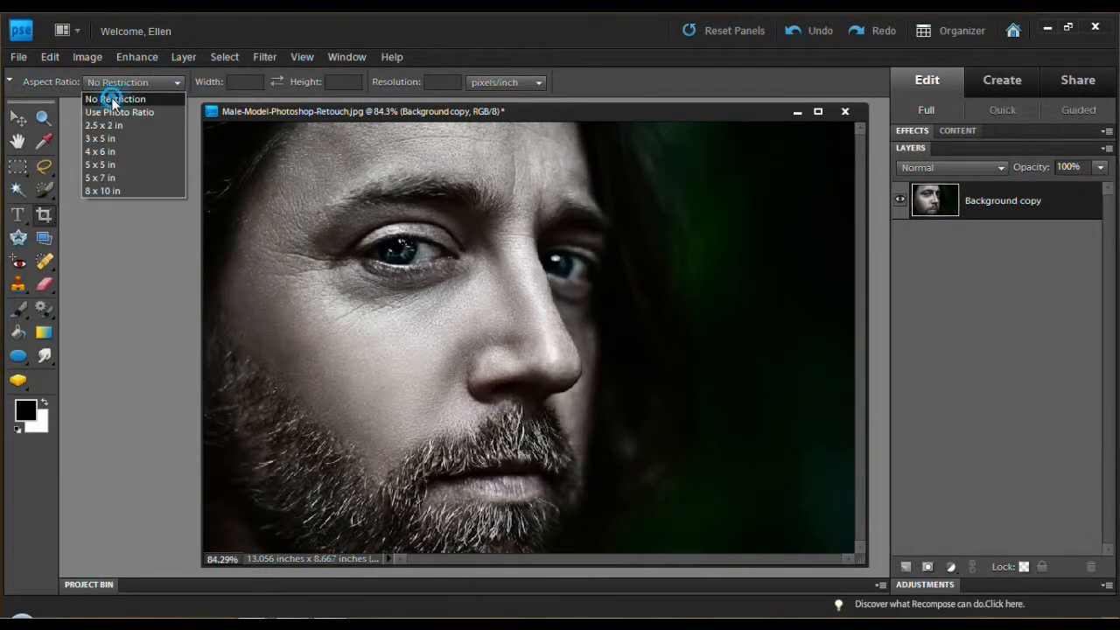
left_click(113, 100)
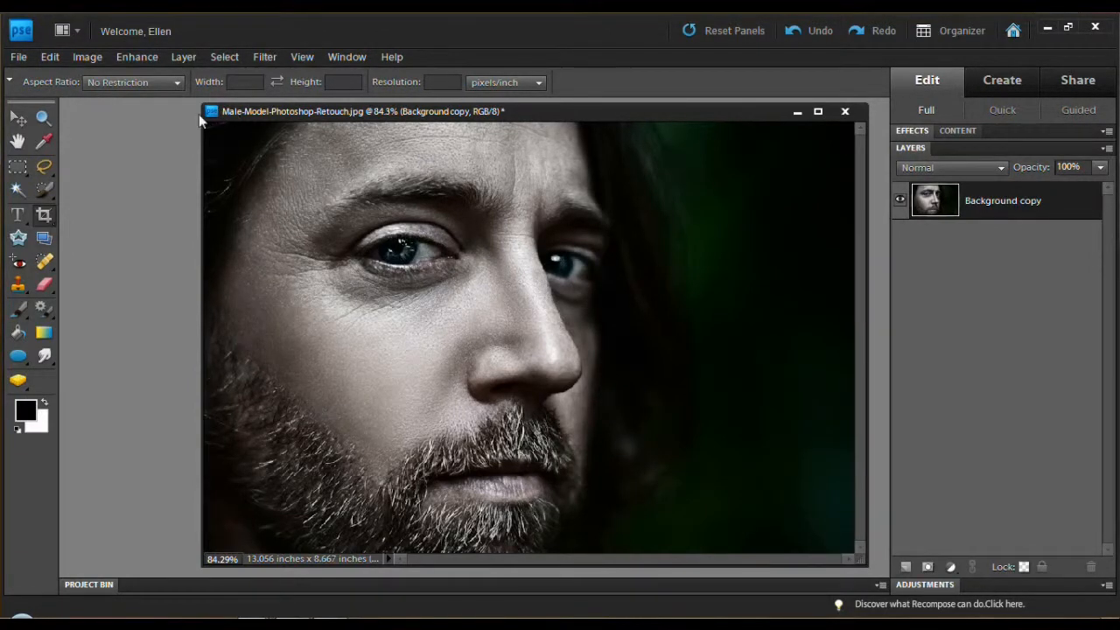
left_click_drag(205, 122, 660, 571)
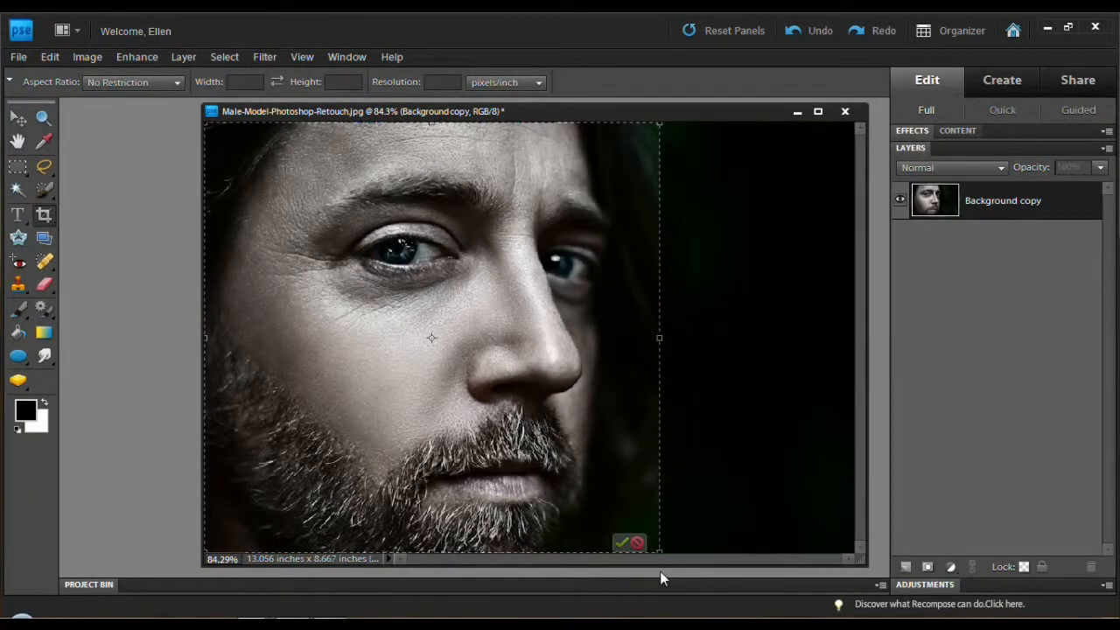
left_click(622, 544)
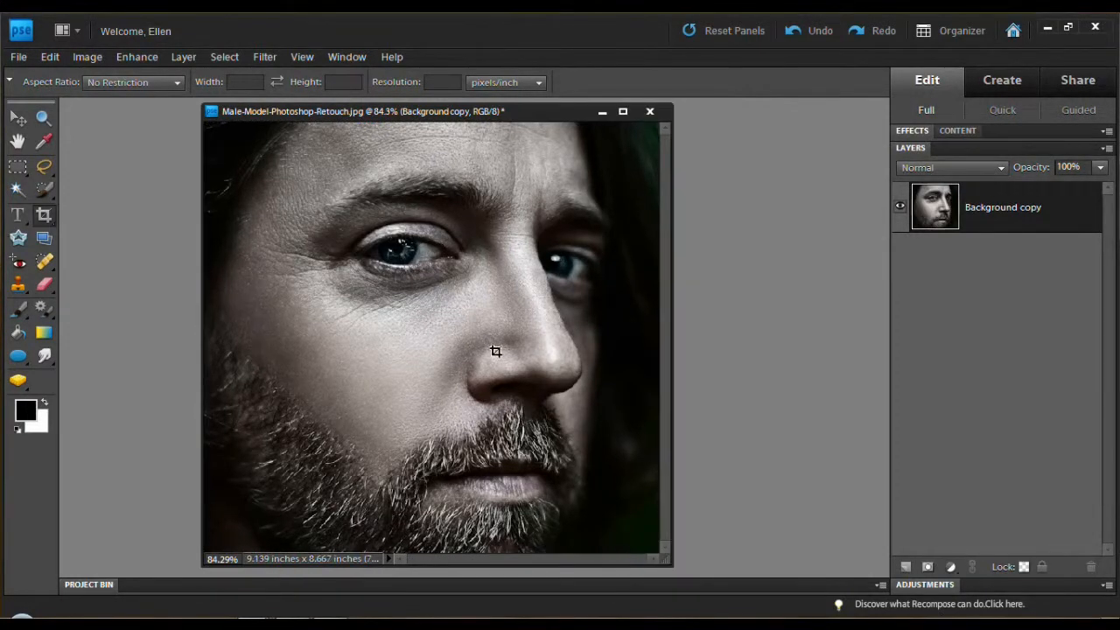
Step: Load the saved ManFace selection as a new selection
left_click(225, 57)
left_click(254, 342)
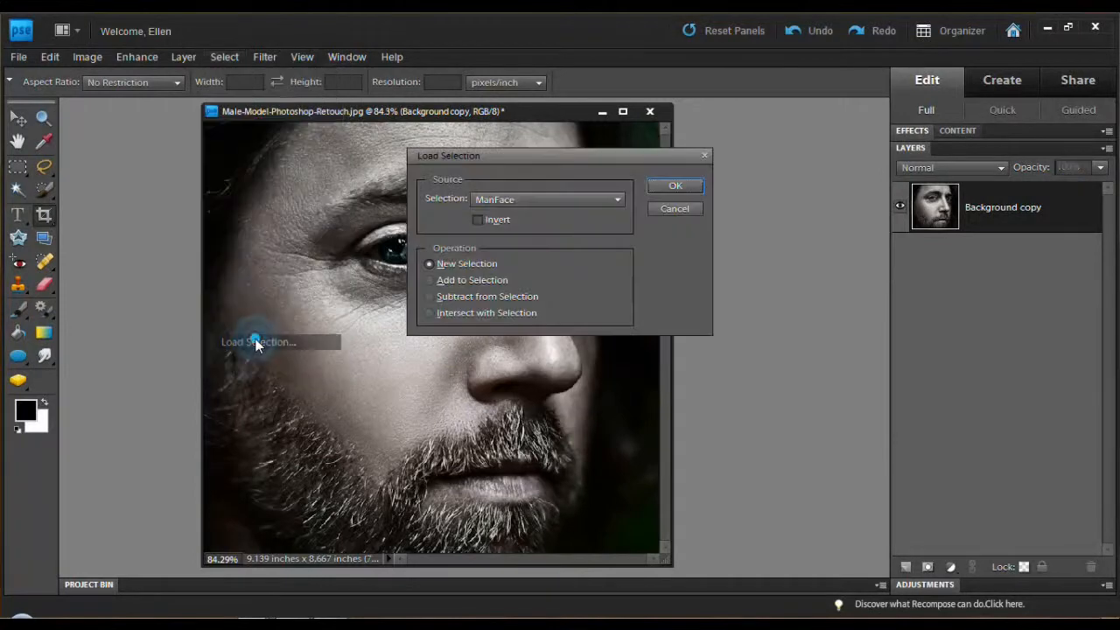
left_click(673, 186)
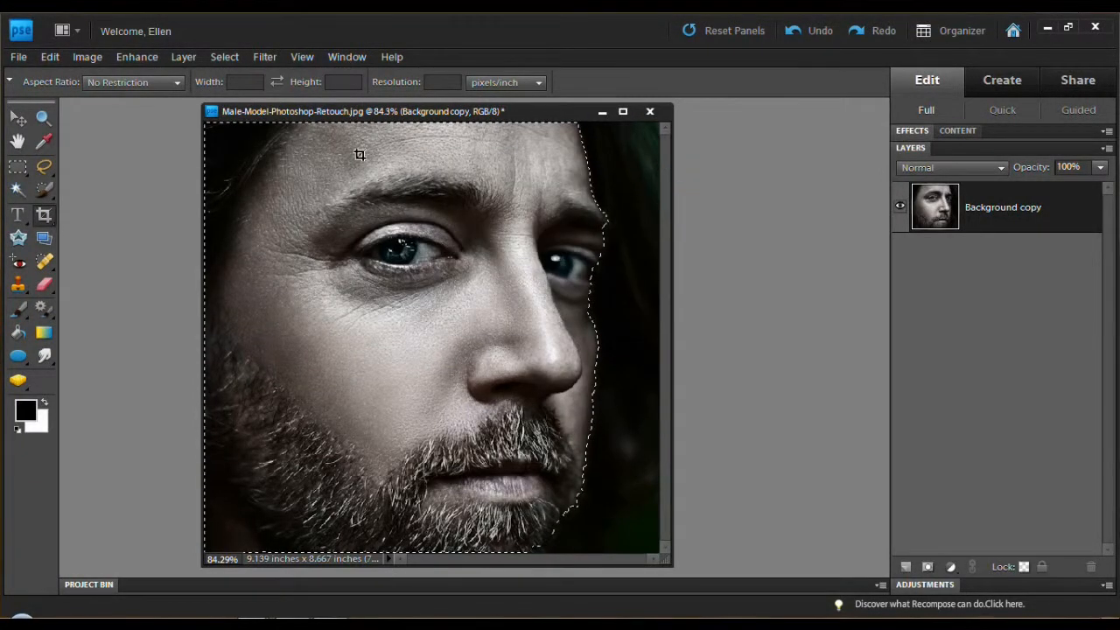
Step: Invert the selection and delete the remaining dark background beside the face
left_click(225, 57)
left_click(234, 120)
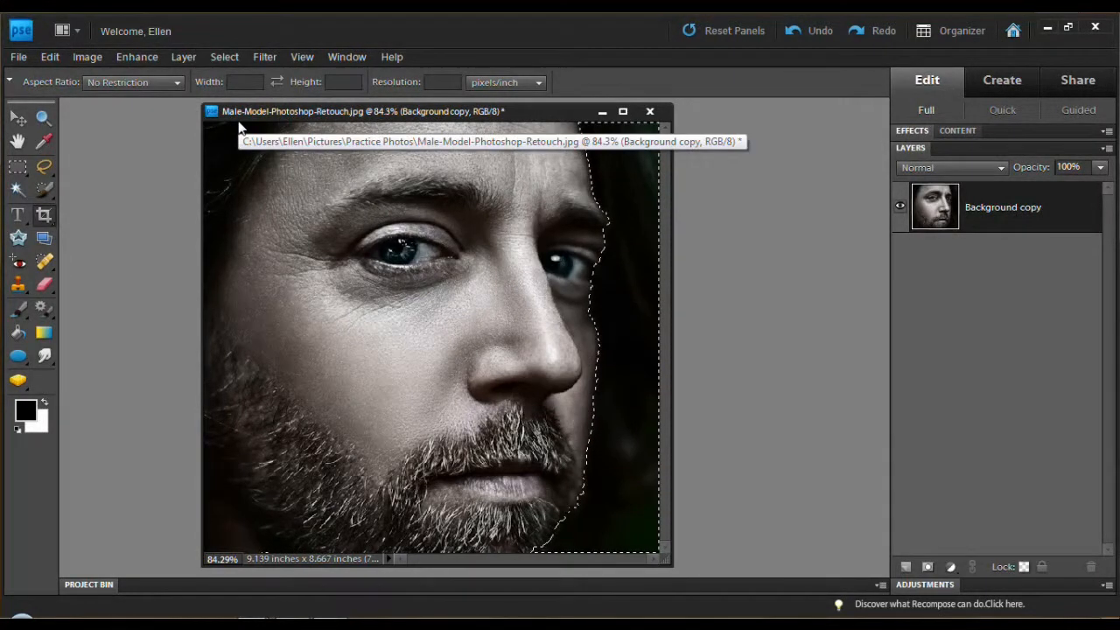
key("Delete")
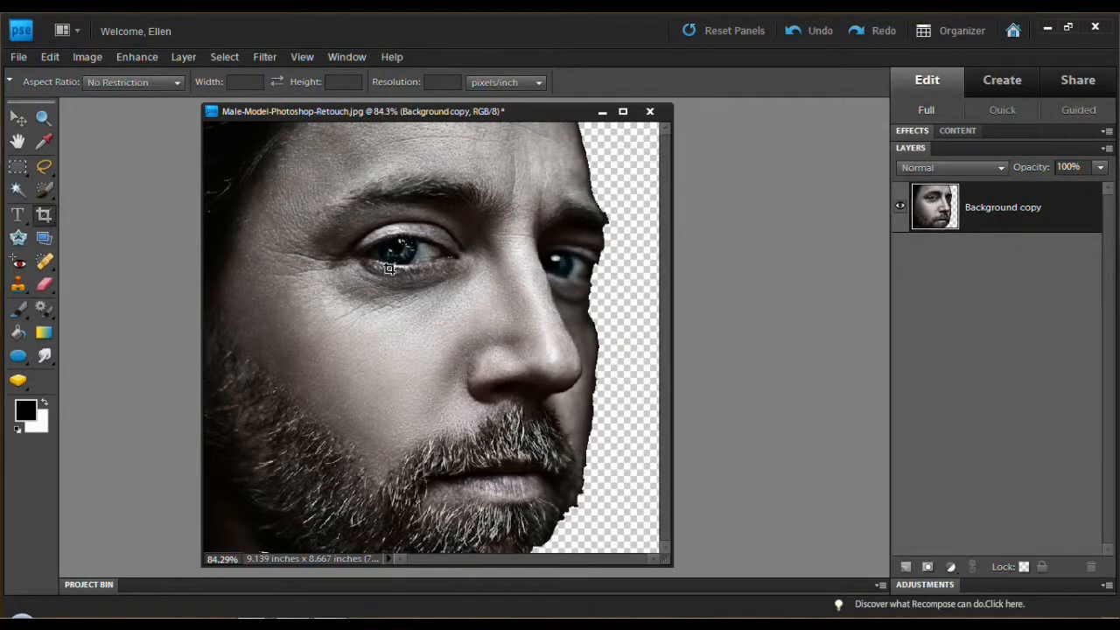
Step: Trim the face's cut-out edge with the Eraser using a 45 px hard round brush, and undo the last stroke
left_click(43, 285)
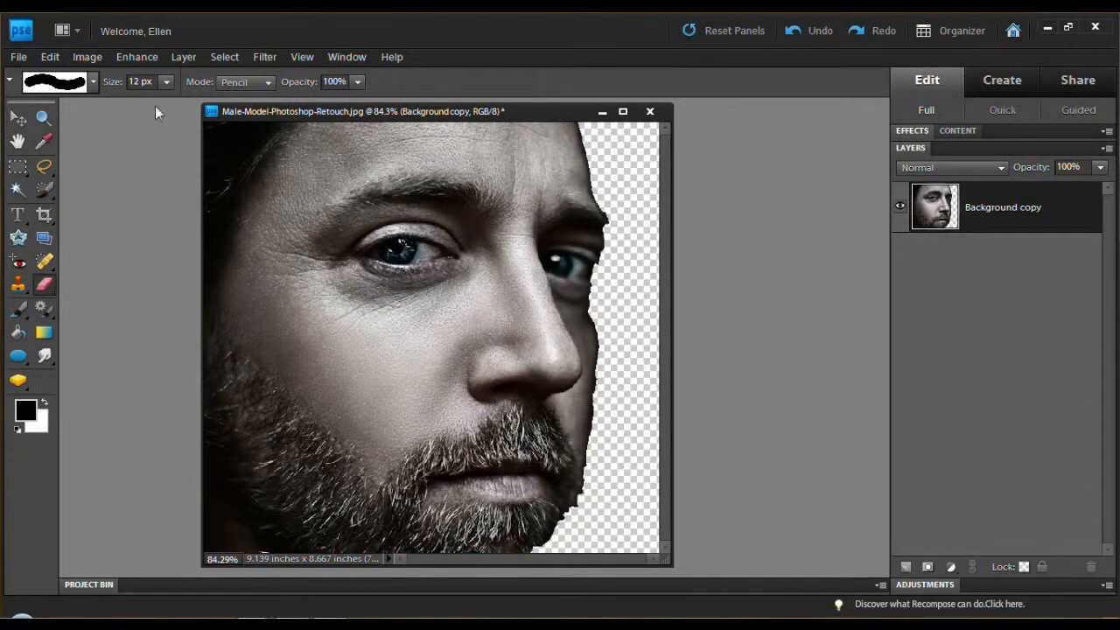
left_click(91, 82)
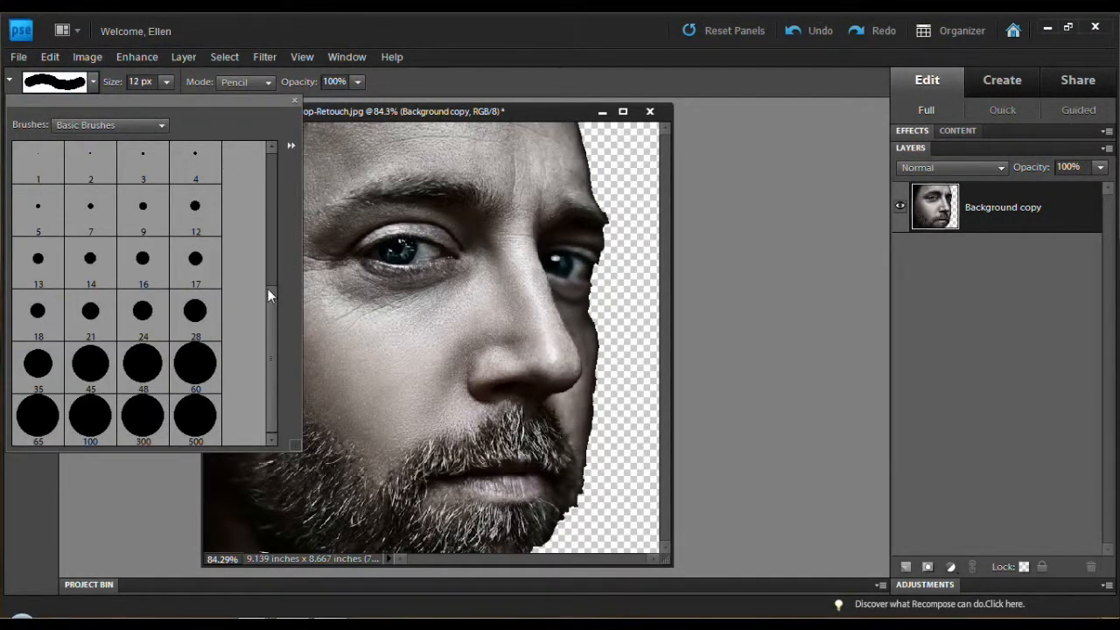
mouse_move(271, 293)
left_mouse_down()
mouse_move(283, 218)
mouse_move(274, 272)
mouse_move(272, 262)
left_mouse_up()
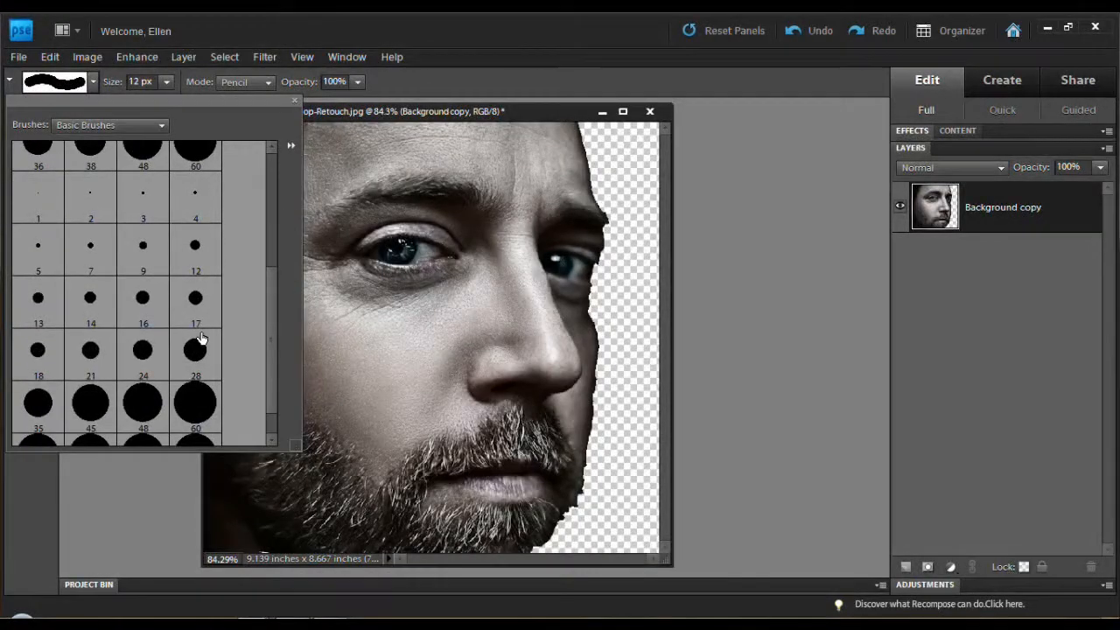
left_click(102, 401)
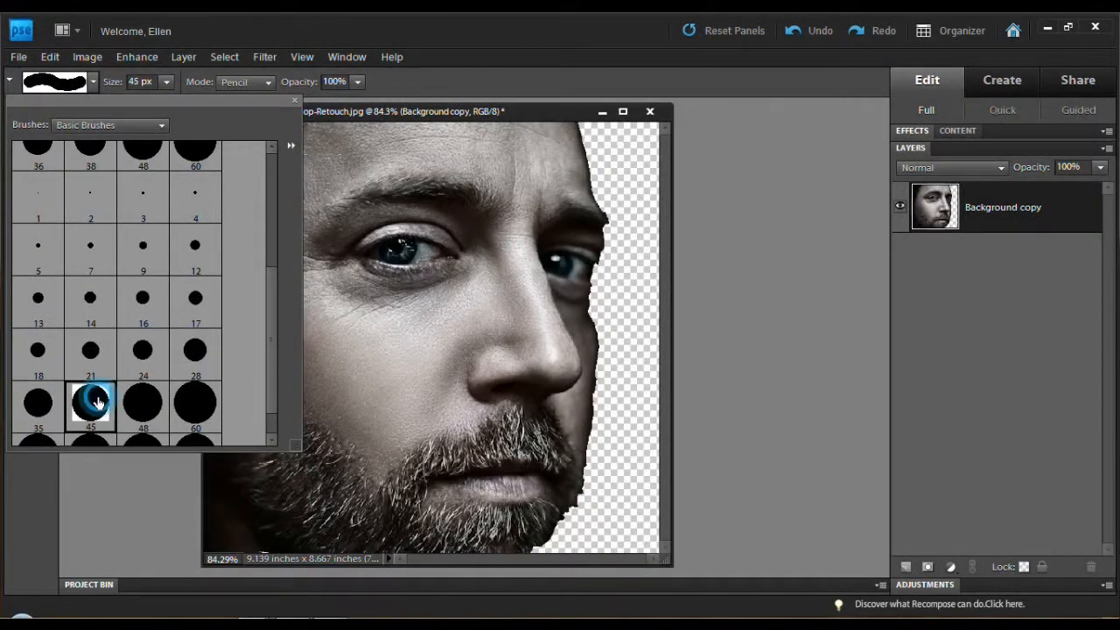
left_click(296, 100)
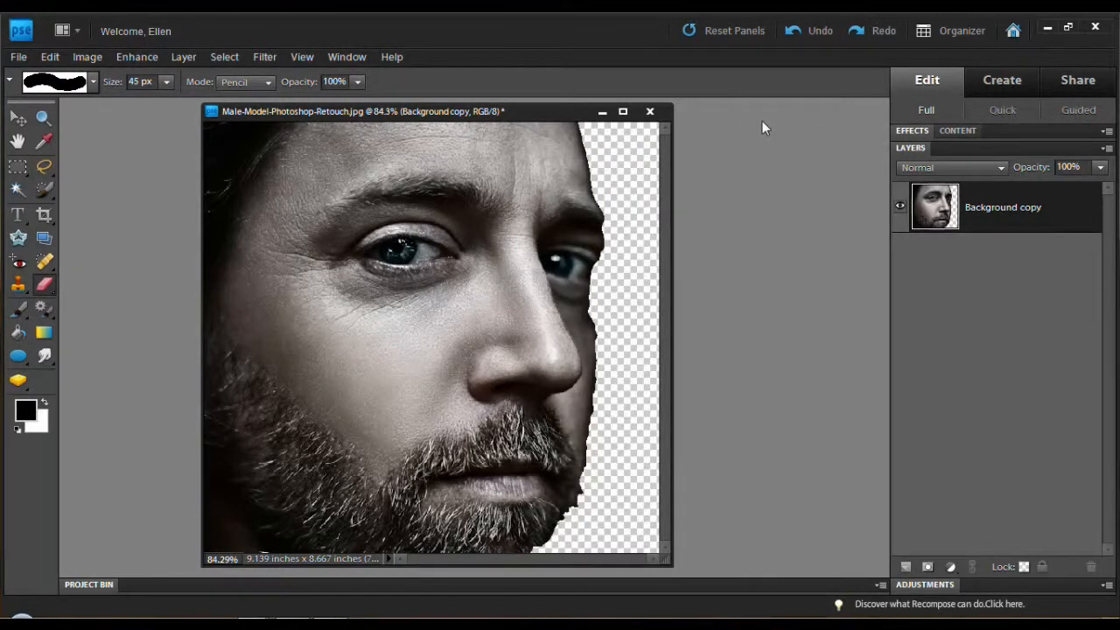
left_click(796, 27)
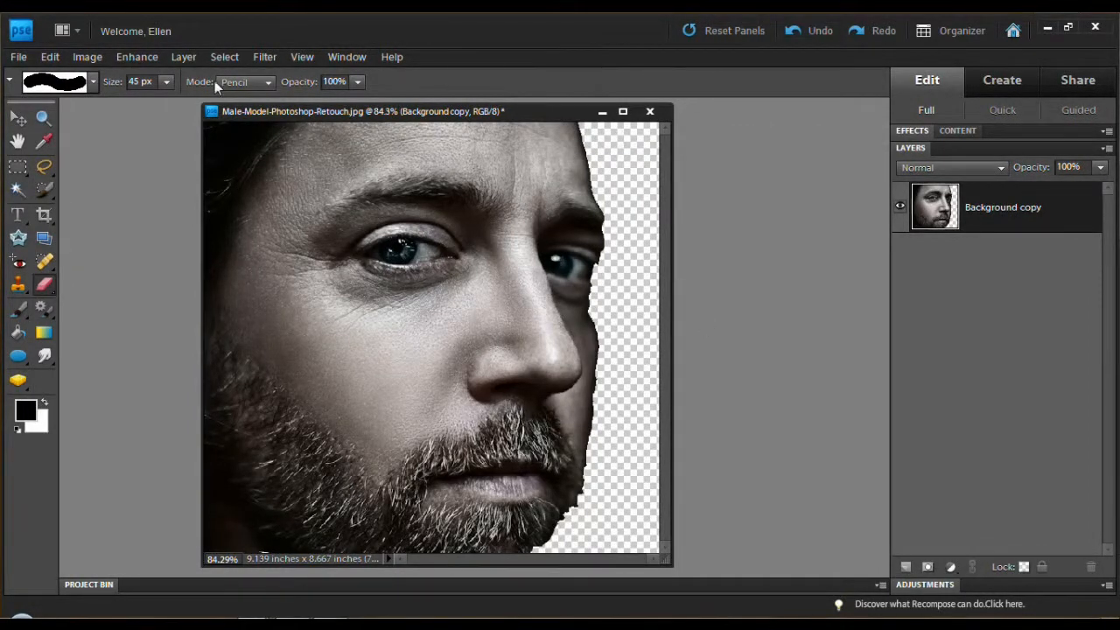
Step: Set the Eraser size to 21 px and smooth the cut-out edge along the beard, cheek and eye
left_click(169, 82)
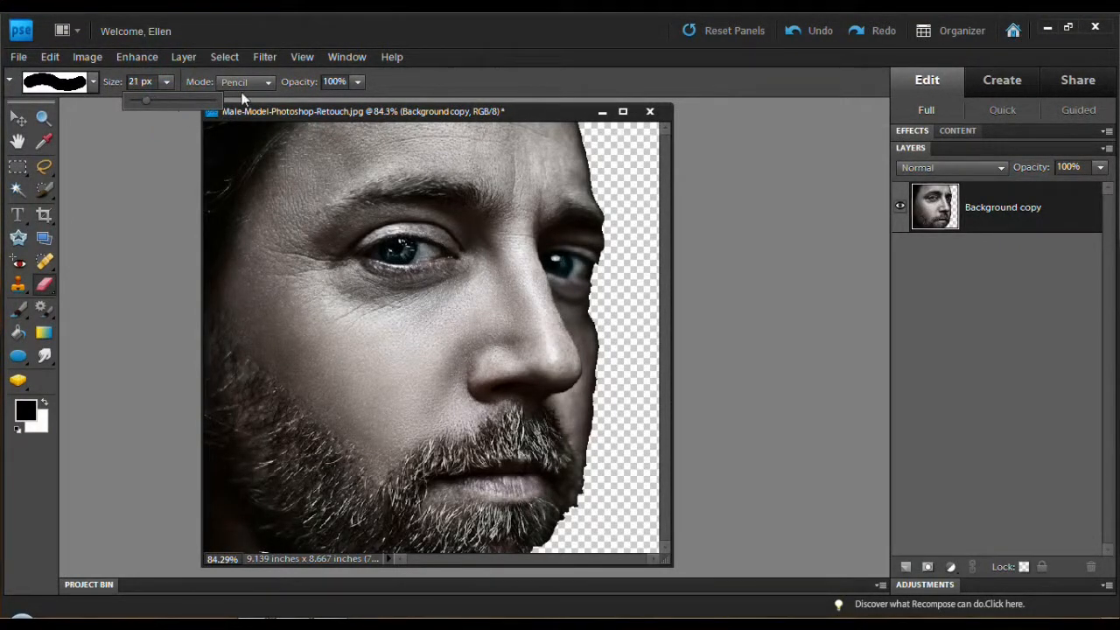
left_click(603, 390)
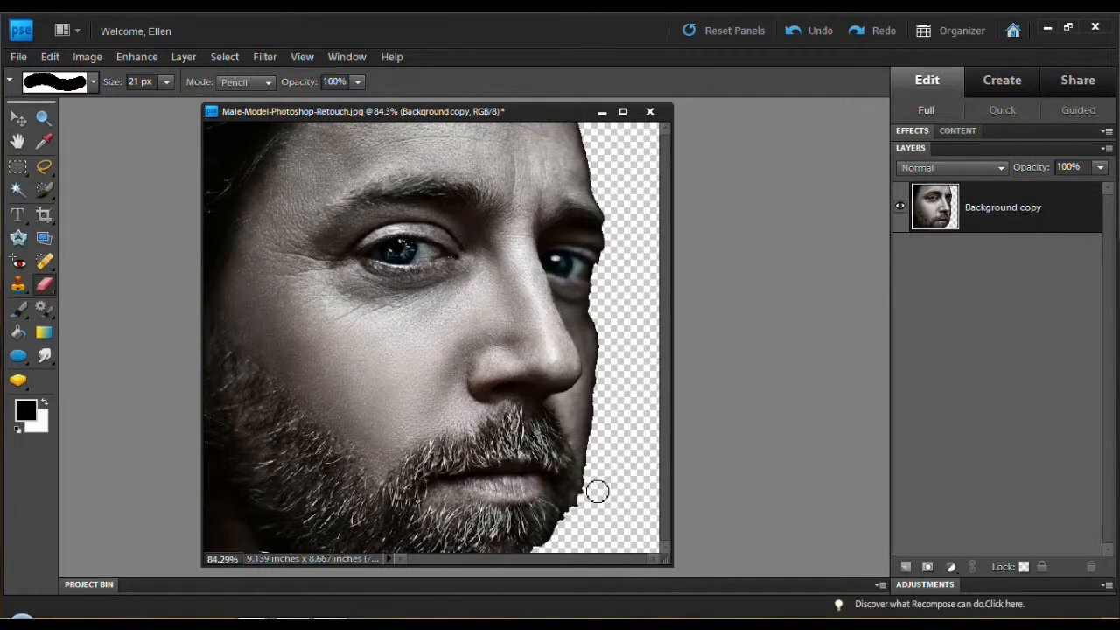
left_click_drag(595, 491, 555, 557)
left_click(589, 506)
left_click_drag(589, 500, 602, 460)
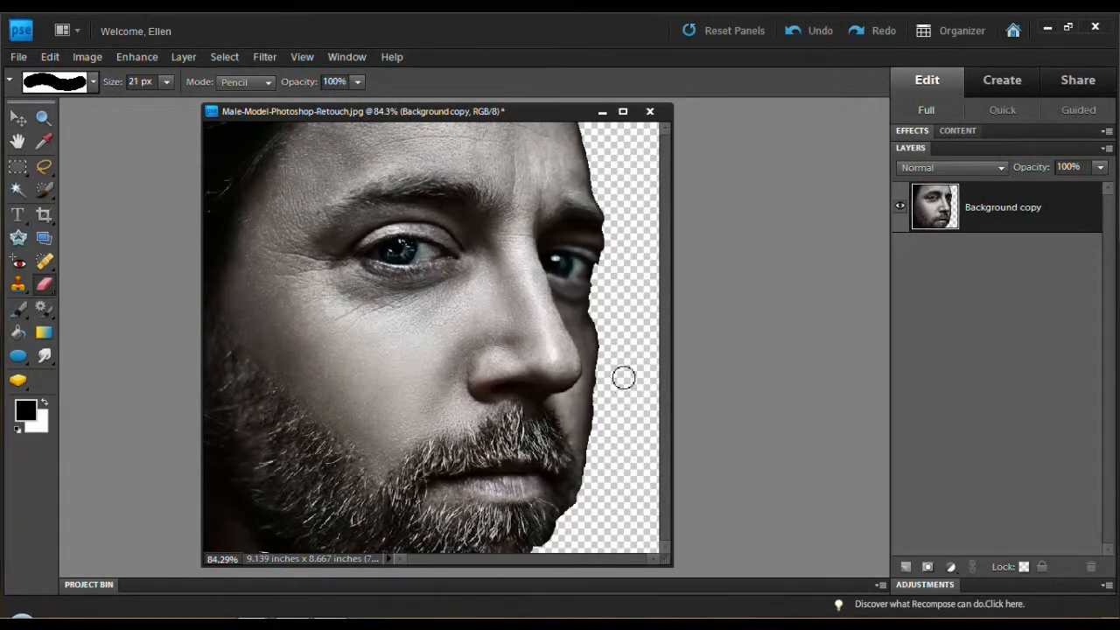
left_click(608, 400)
left_click(605, 274)
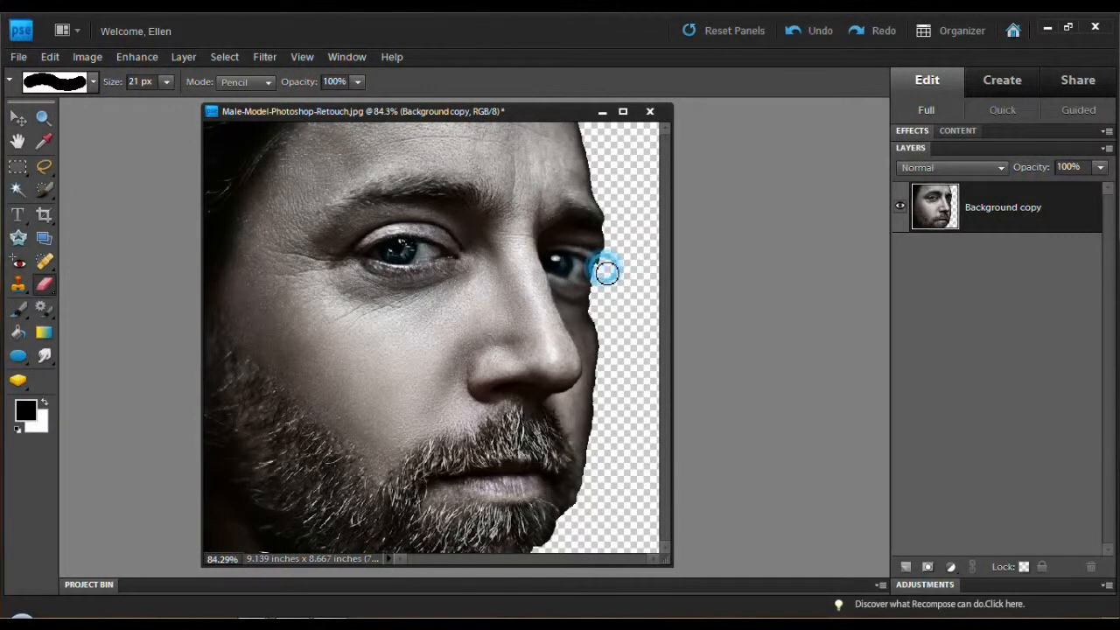
left_click(601, 293)
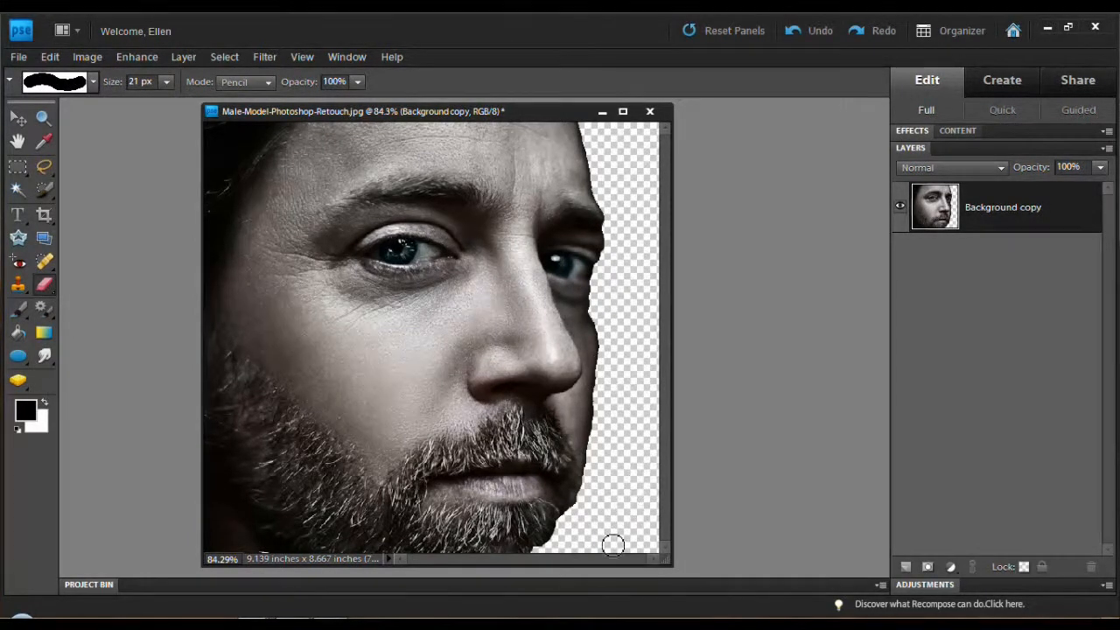
left_click(584, 511)
Step: Bring up the fire image from the open files, move its window off most of the face, and duplicate its Background layer
left_click(105, 586)
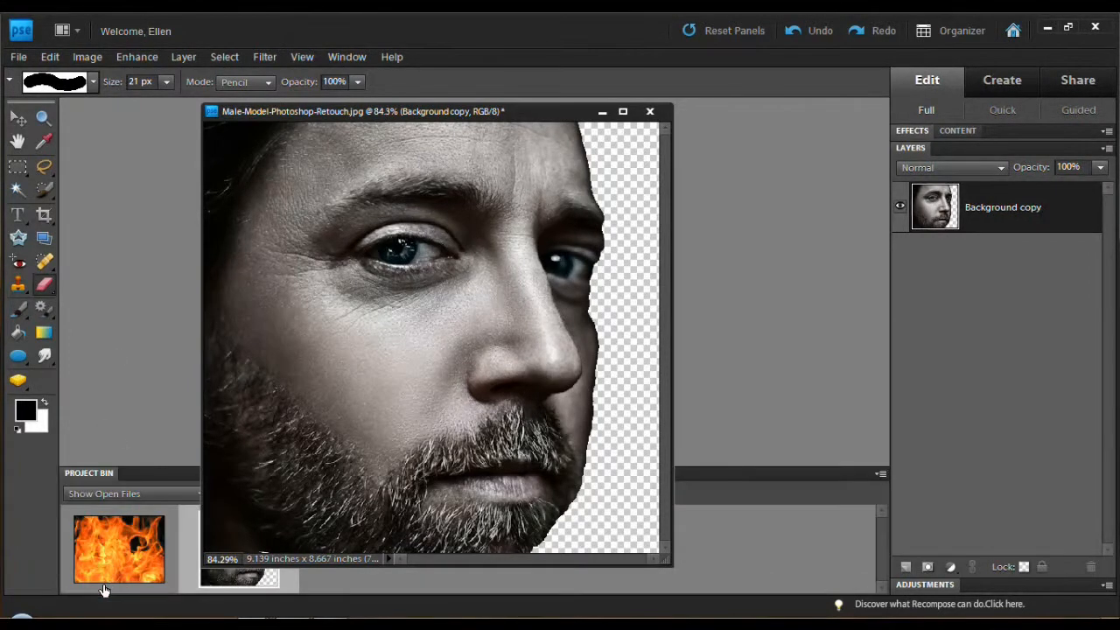
right_click(117, 542)
left_click(156, 306)
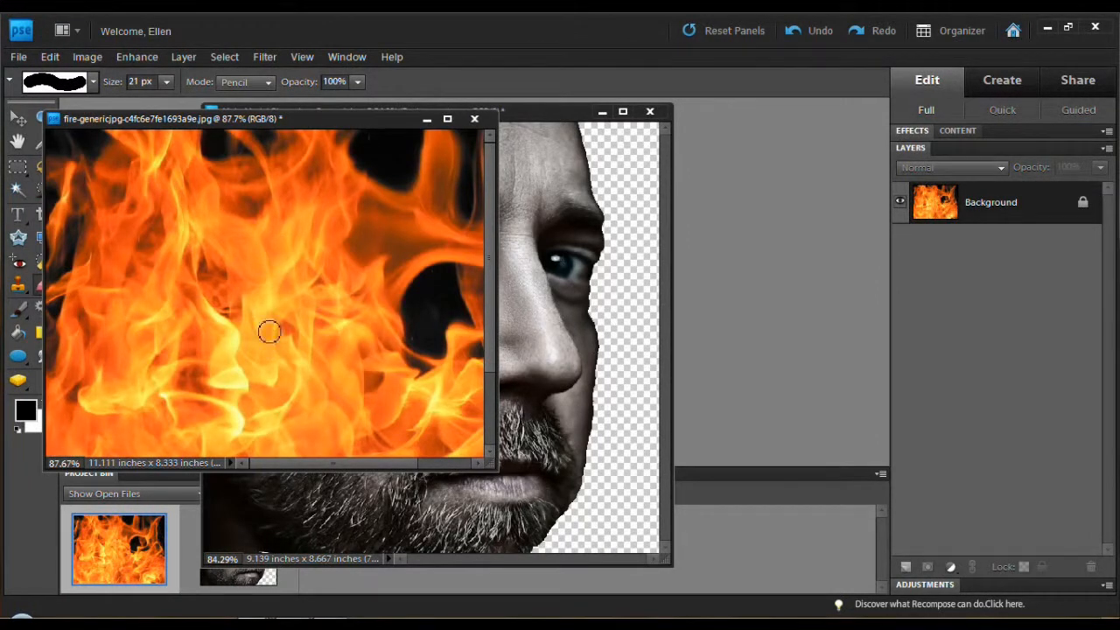
left_click_drag(368, 116, 730, 182)
left_click_drag(1030, 205, 910, 568)
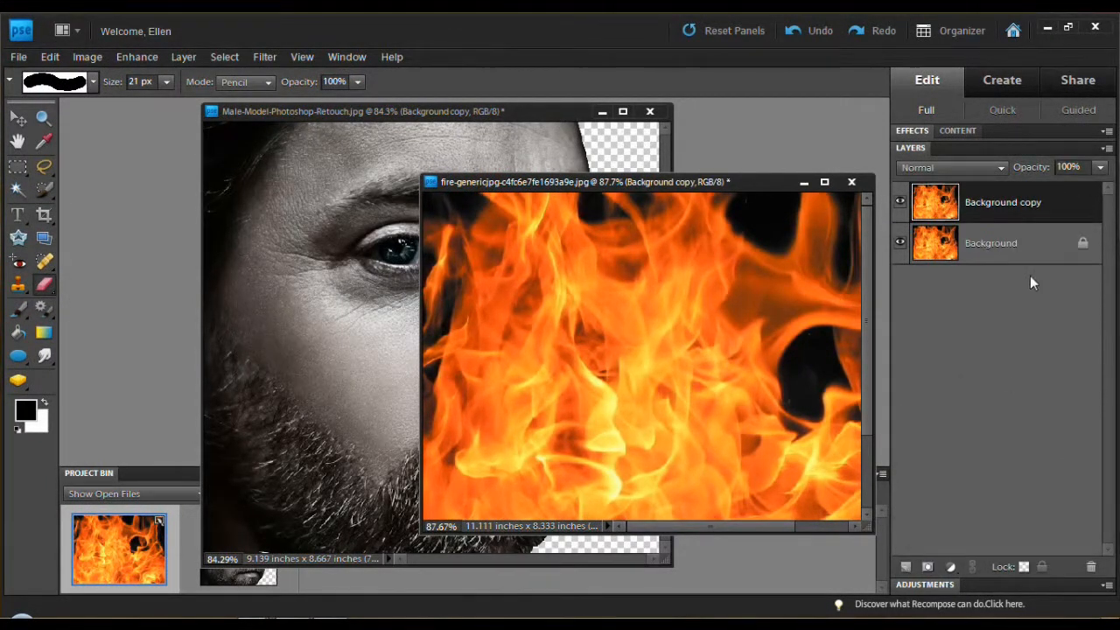
Step: Delete the fire image's original Background layer and move its window clear of the man's face
left_click_drag(998, 244, 1092, 567)
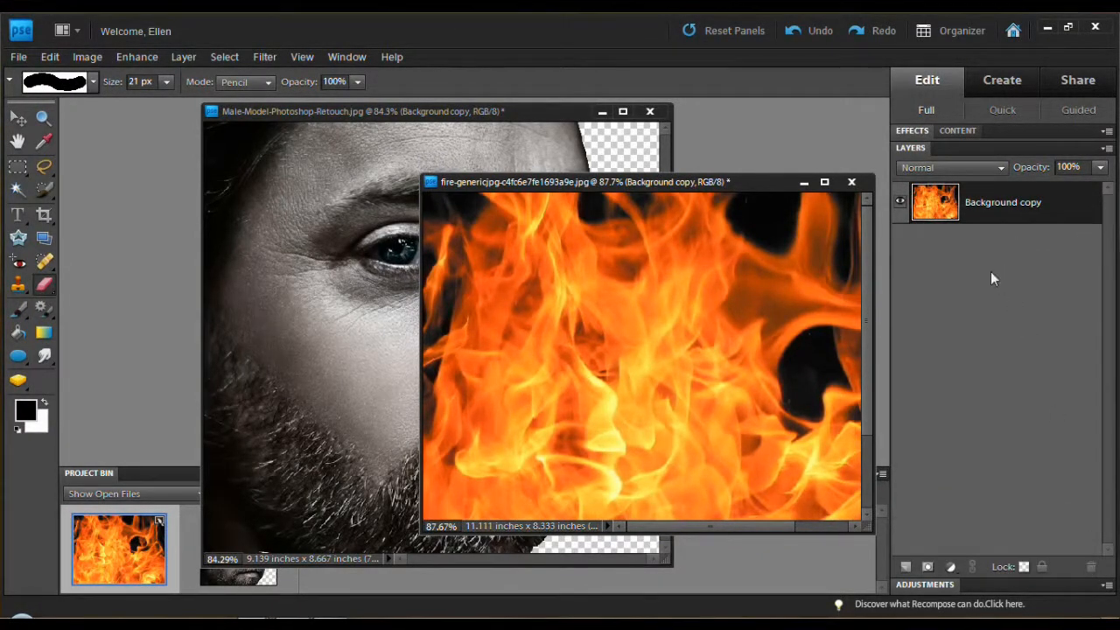
left_click_drag(747, 185, 938, 126)
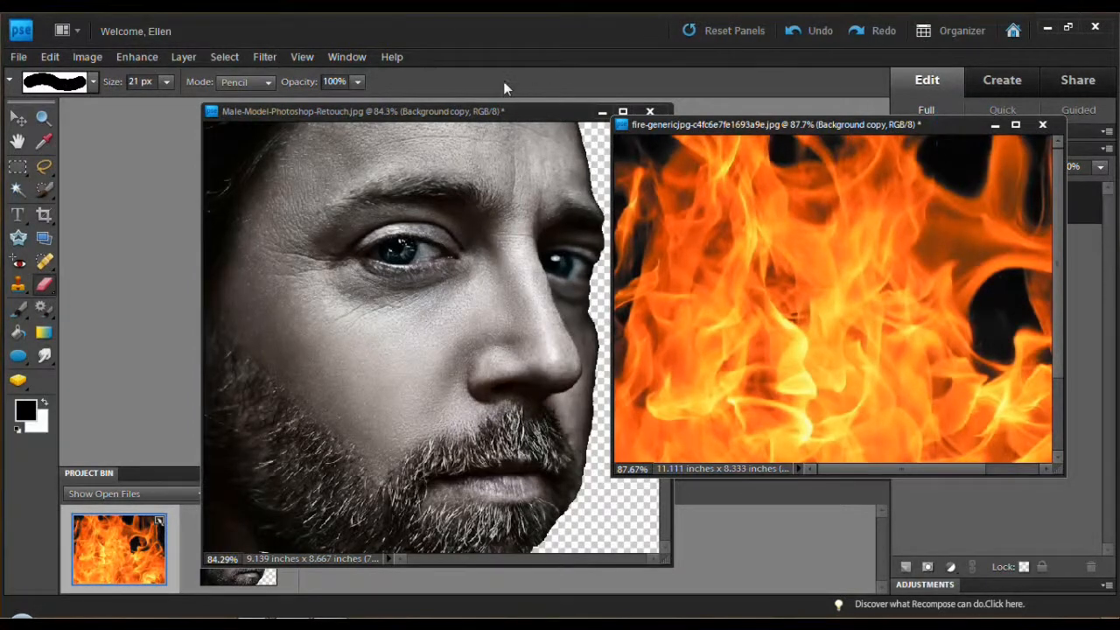
Step: Resize the fire image to match the Male-Model-Photoshop-Retouch.jpg document, 658 by 624 pixels
left_click(85, 57)
mouse_move(104, 153)
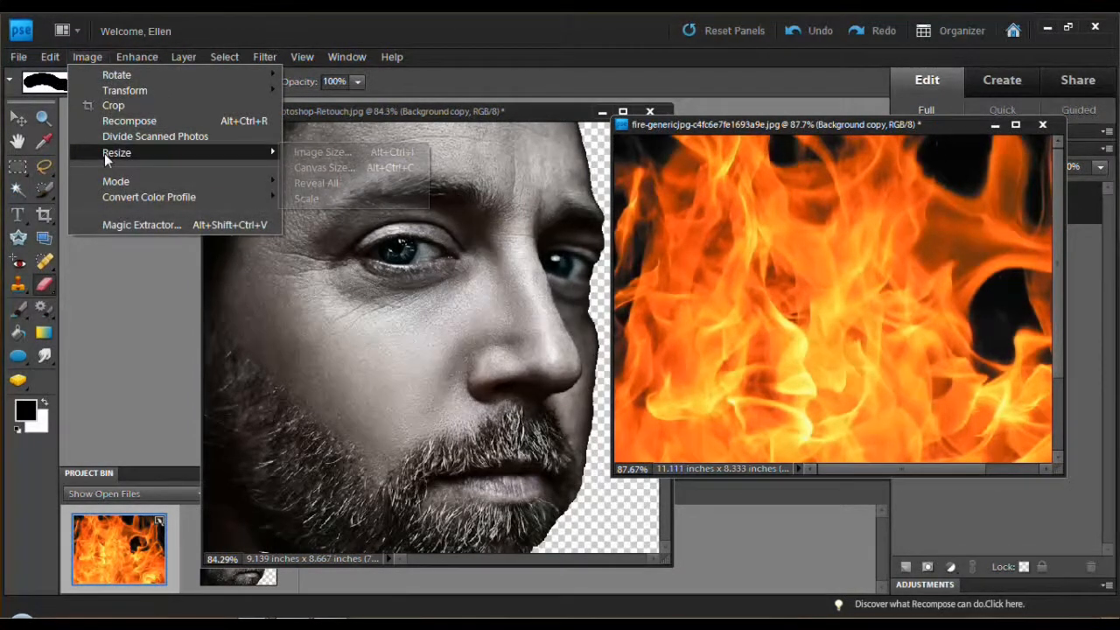
left_click(310, 154)
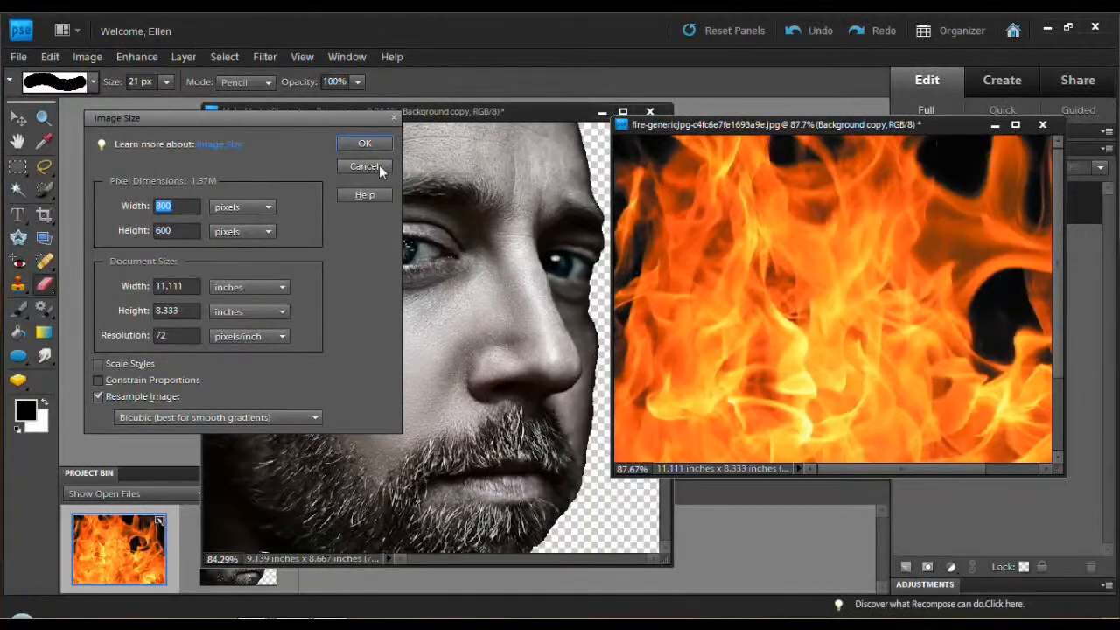
left_click(351, 56)
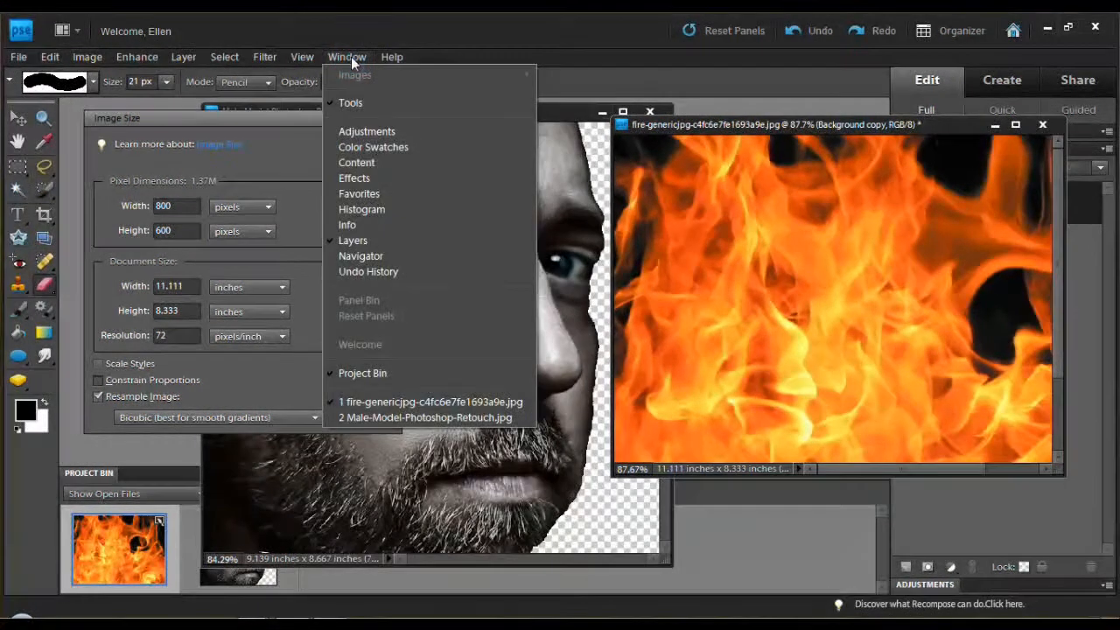
left_click(427, 416)
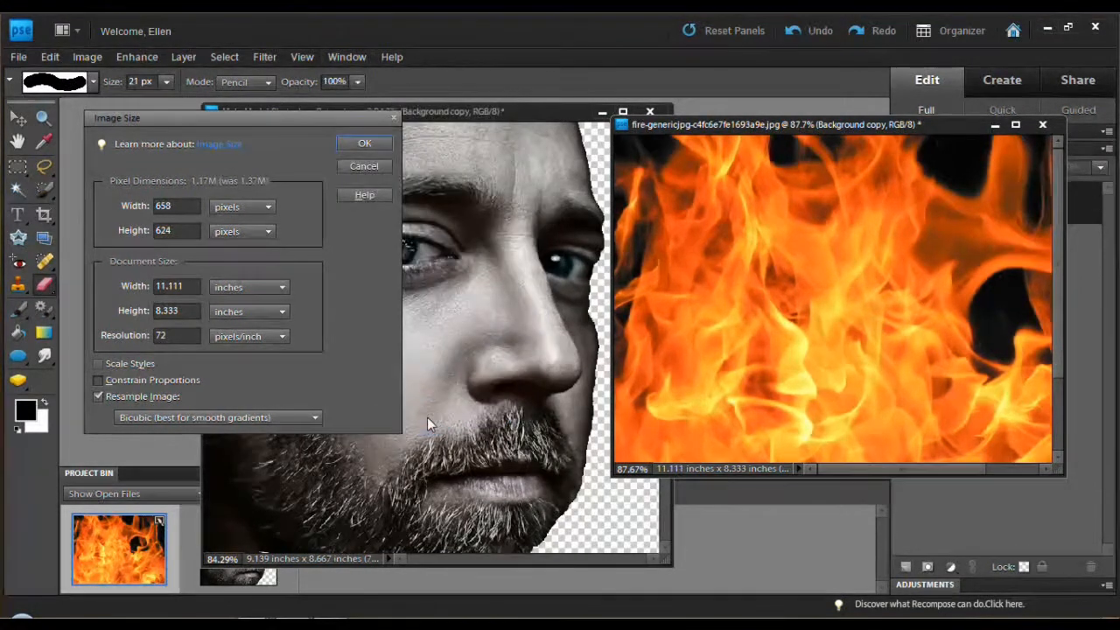
left_click(364, 141)
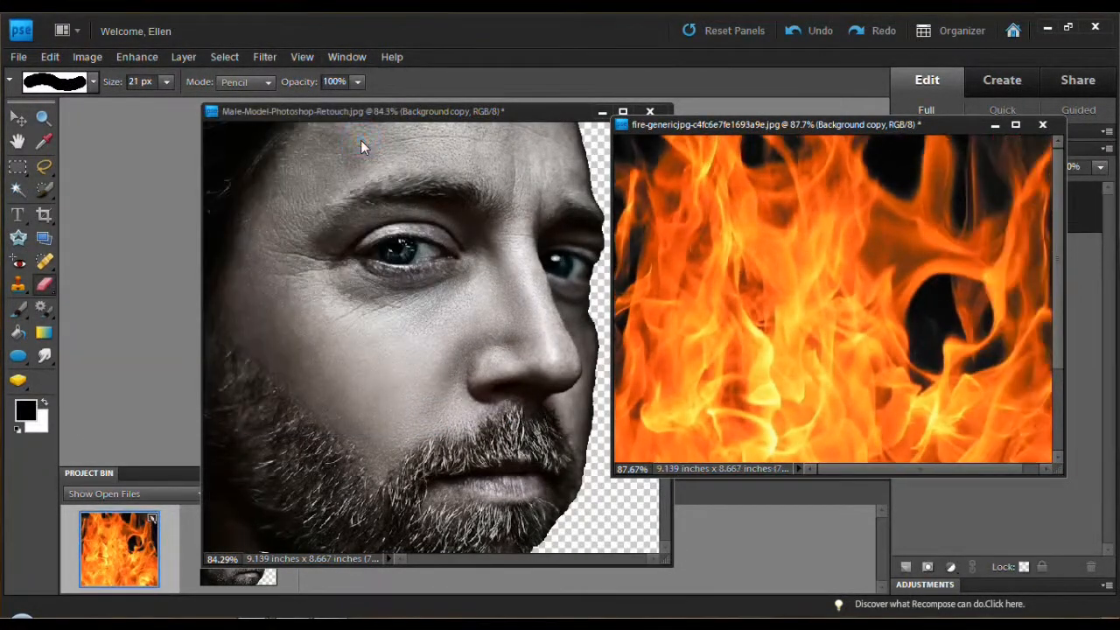
Step: Copy the fire layer into the portrait with the Move tool and close the fire image without saving it
left_click(17, 120)
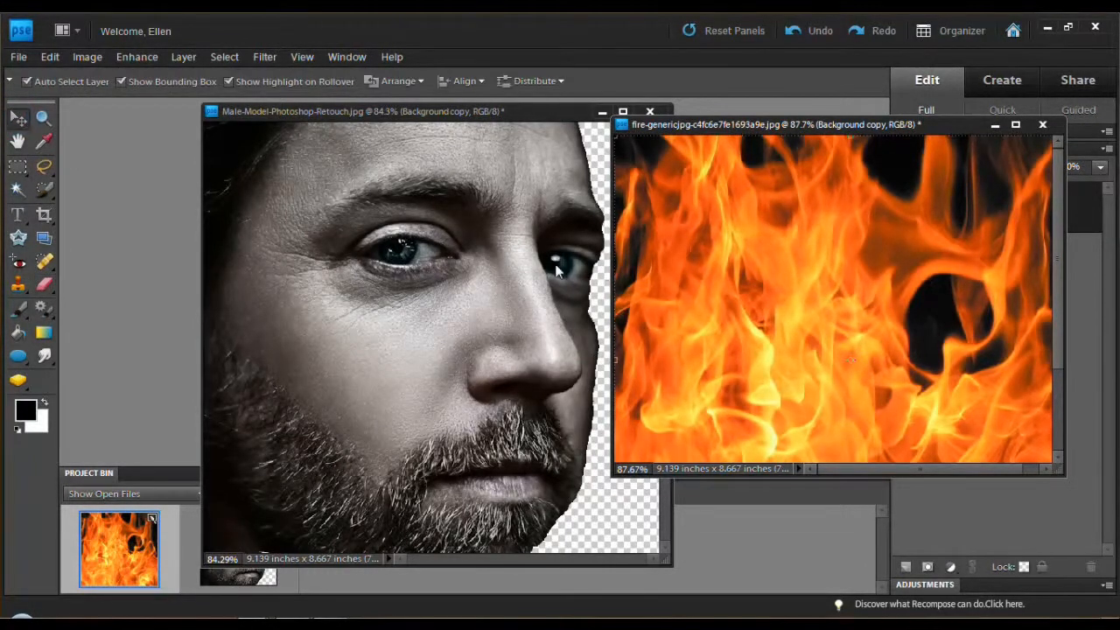
left_click_drag(769, 325, 355, 313)
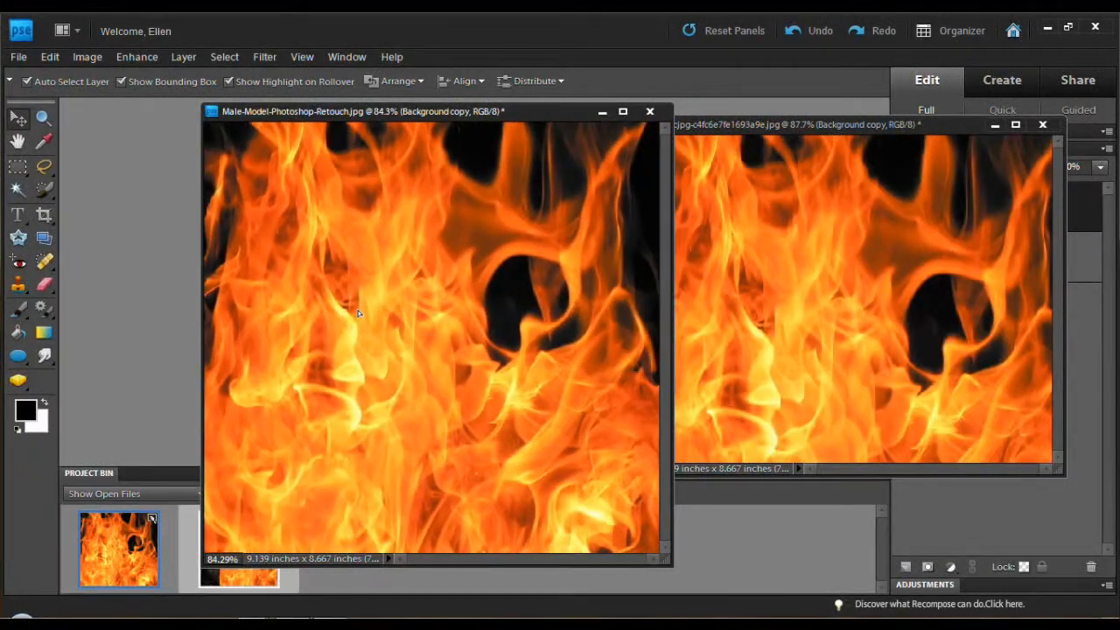
left_click(1043, 125)
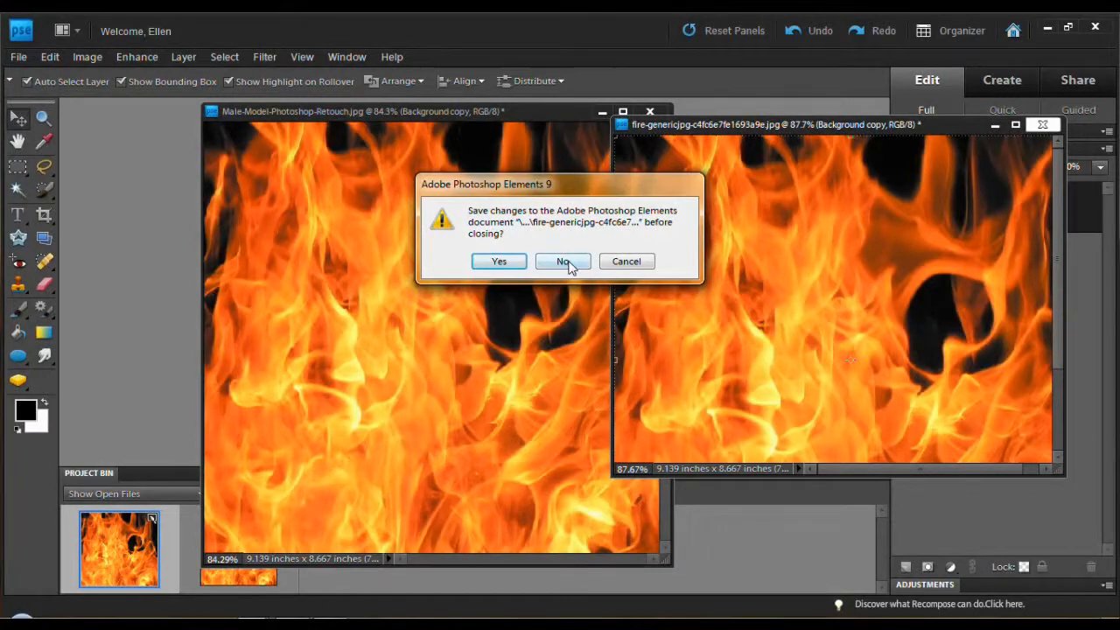
left_click(565, 262)
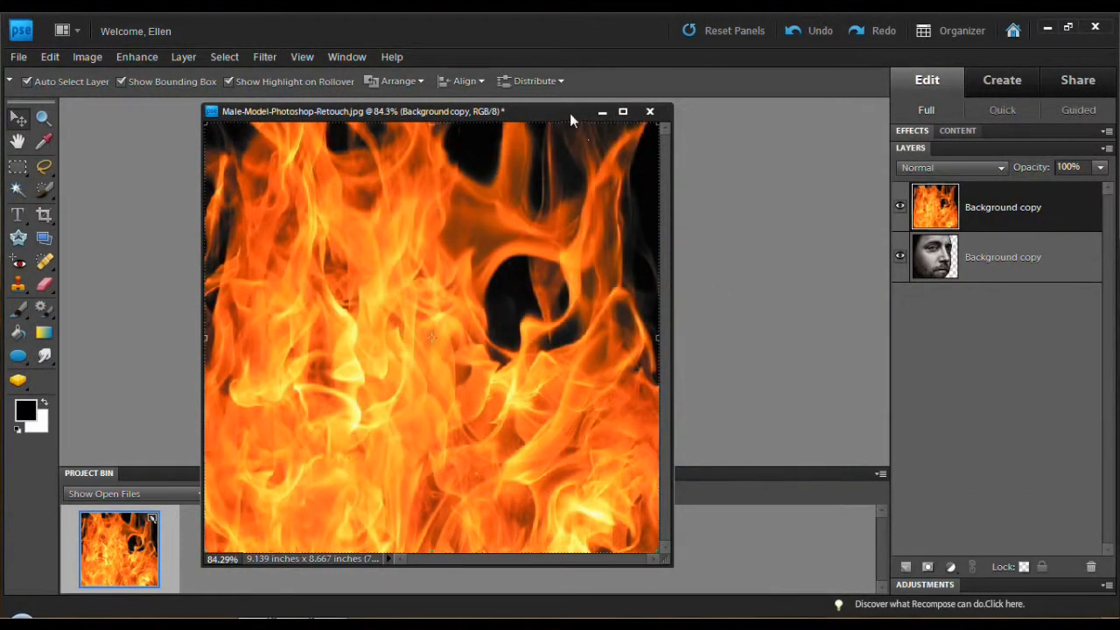
Step: Collapse the Project Bin and float the portrait's window in the workspace so the whole canvas is in view
left_click_drag(570, 112, 633, 105)
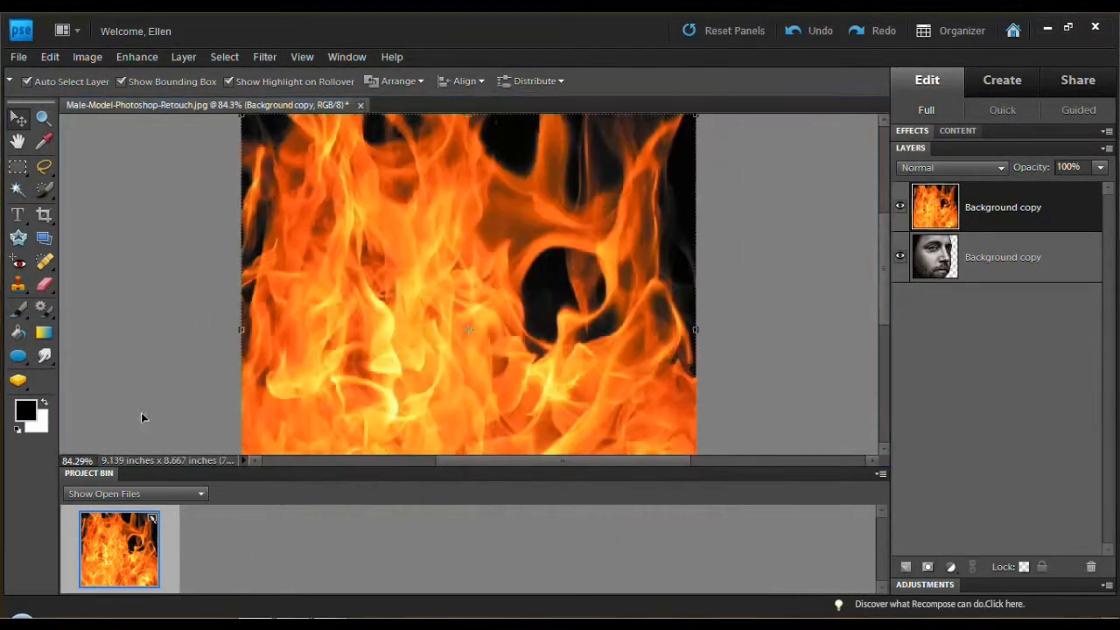
left_click(77, 474)
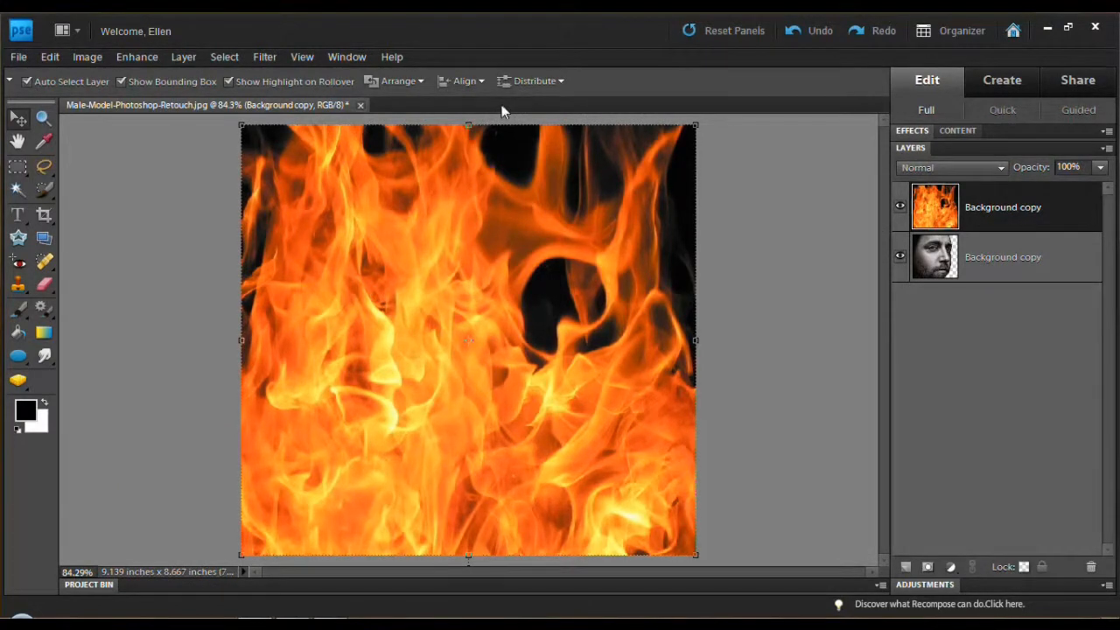
left_click_drag(501, 104, 510, 155)
left_click_drag(428, 140, 711, 123)
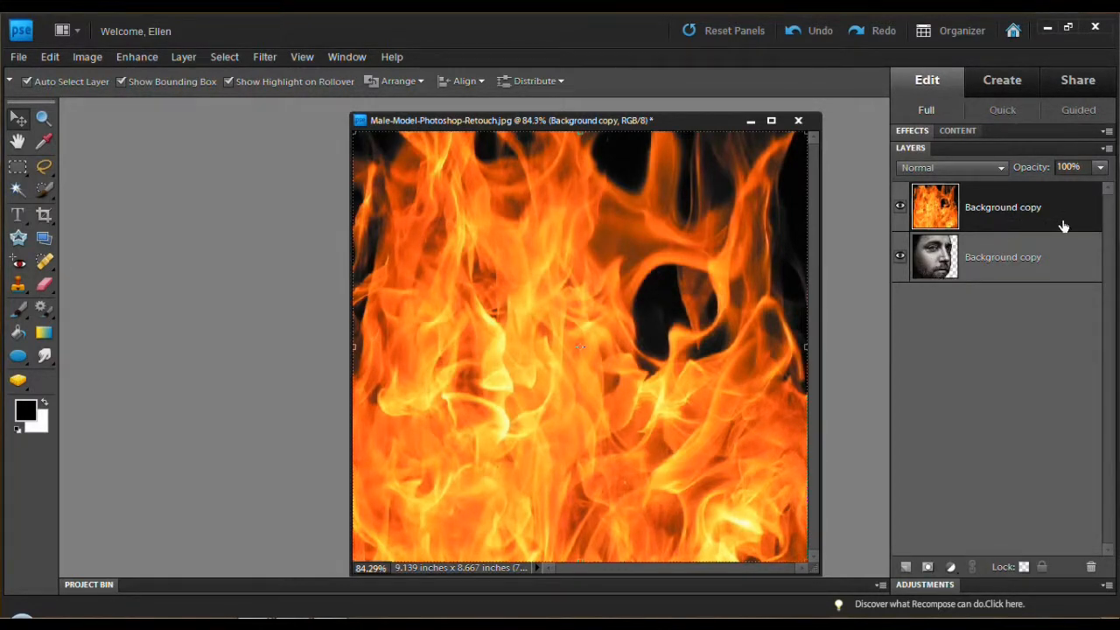
Step: Lower the fire layer's opacity to 55%
left_click(1101, 167)
left_click_drag(1101, 187, 1060, 194)
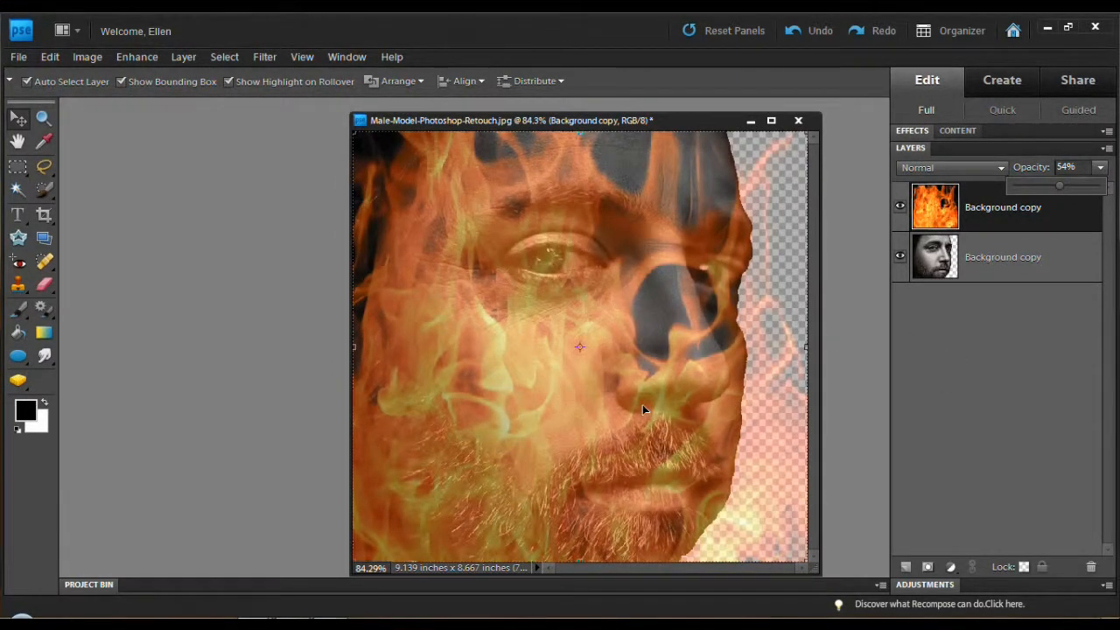
left_click(997, 221)
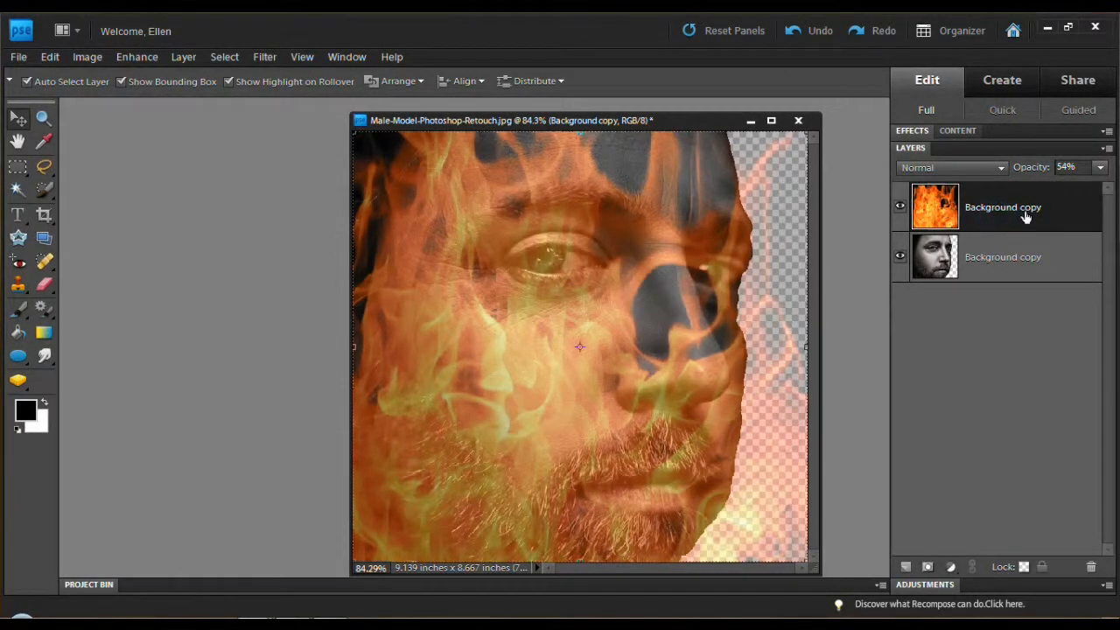
left_click(1100, 167)
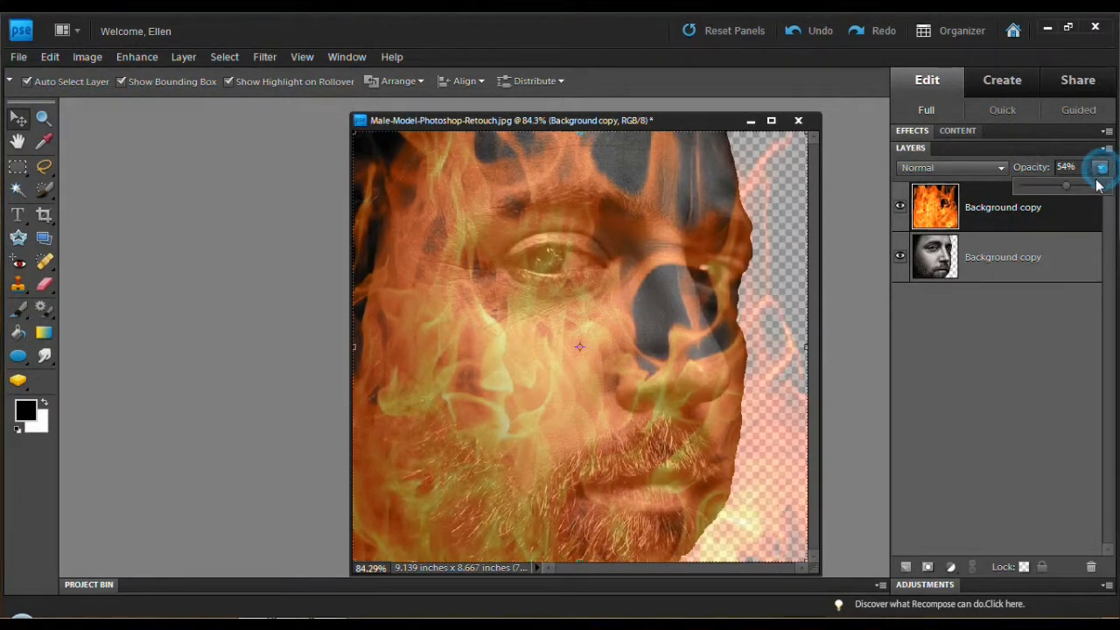
left_click(1068, 185)
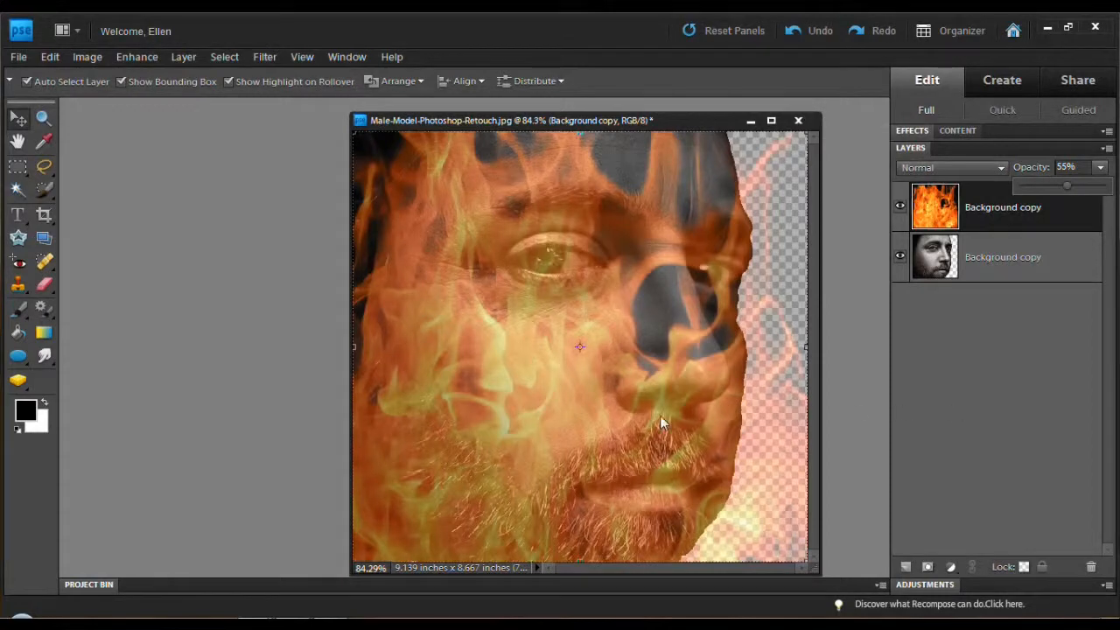
Step: Try shifting the fire layer up over the face and stretching its height to 107.1%, and cancel the transform
left_click(15, 115)
left_click_drag(537, 401, 519, 373)
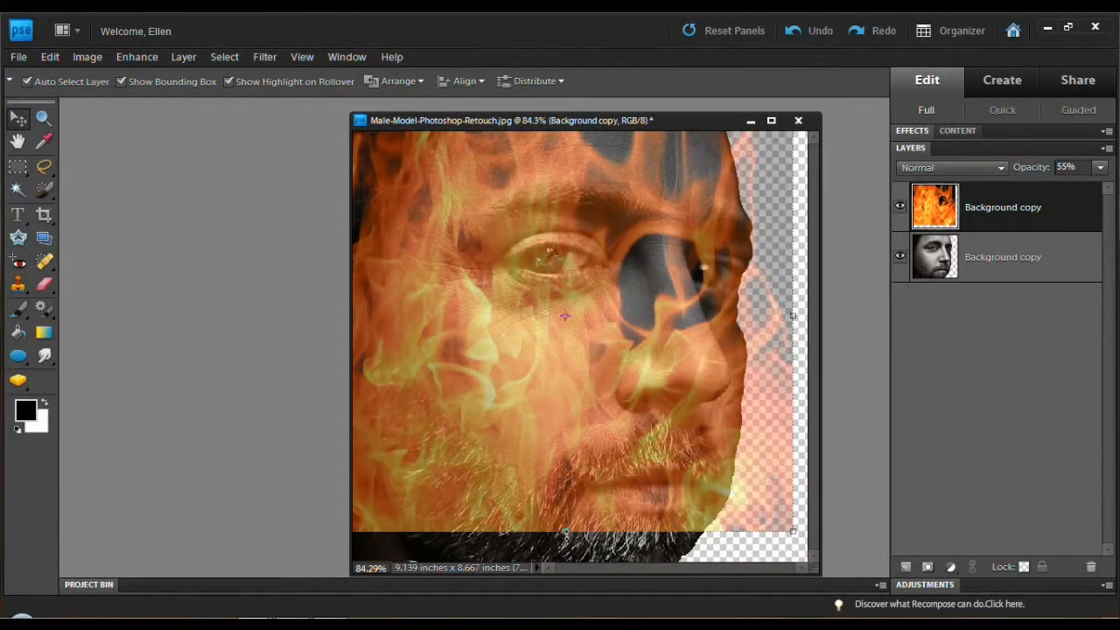
left_click_drag(567, 531, 560, 566)
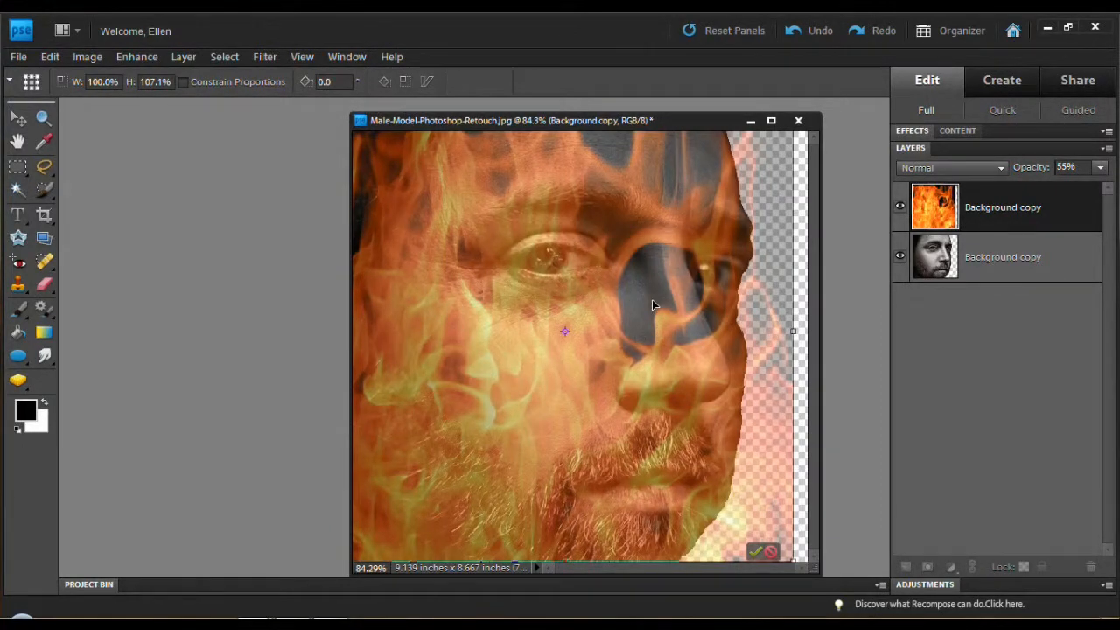
mouse_move(572, 377)
left_mouse_down()
mouse_move(640, 371)
mouse_move(526, 385)
left_mouse_up()
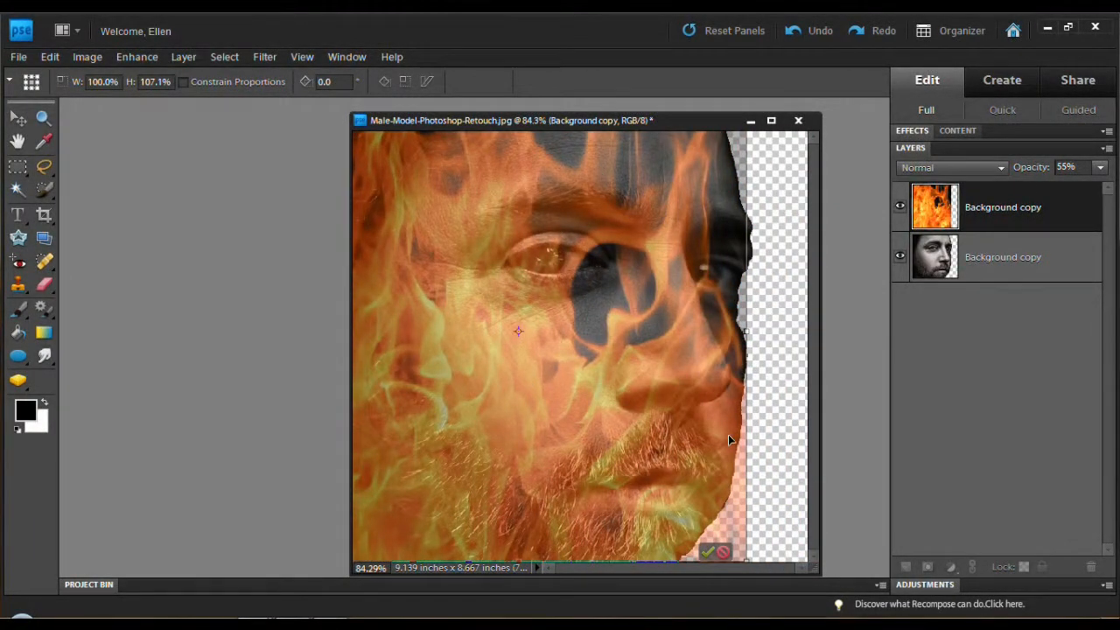
left_click(726, 552)
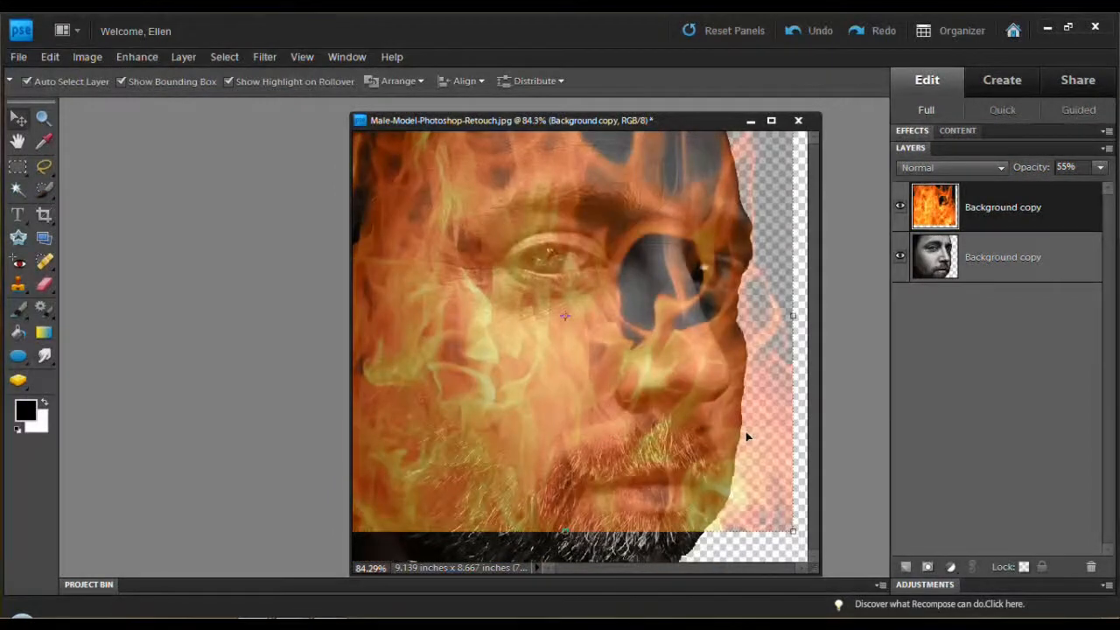
Step: Move the fire layer down to the canvas's lower edge and adjust it sideways so its flames still cover the whole face
left_click_drag(641, 513, 654, 536)
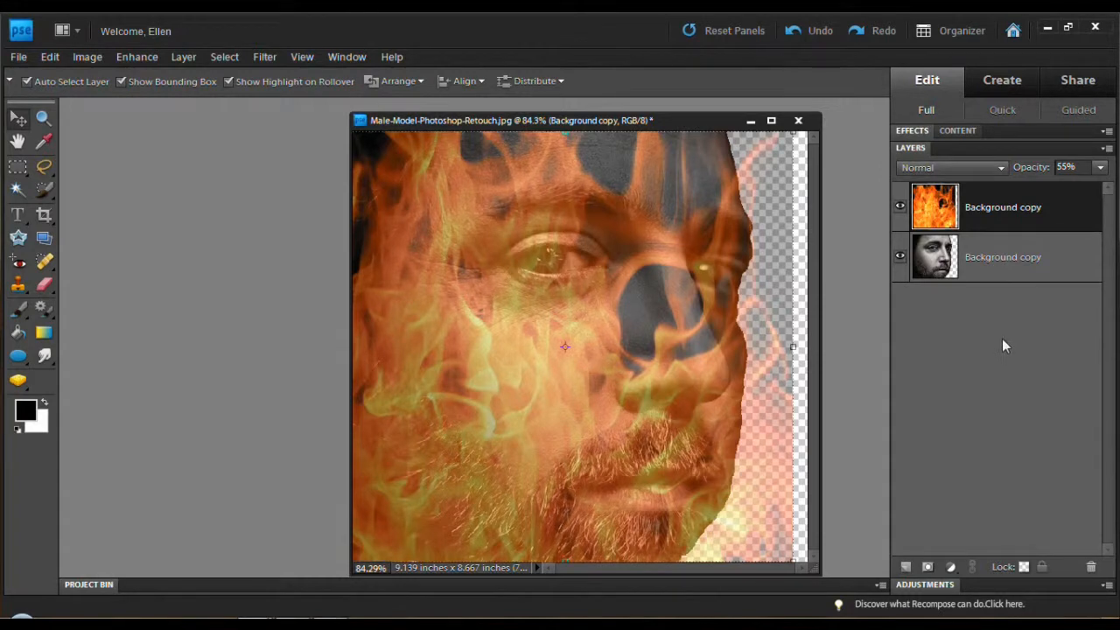
key("Right")
key("Right")
key("Right")
key("Right")
key("Right")
key("Right")
key("Right")
key("Right")
key("Right")
key("Right")
key("Right")
key("Right")
key("Right")
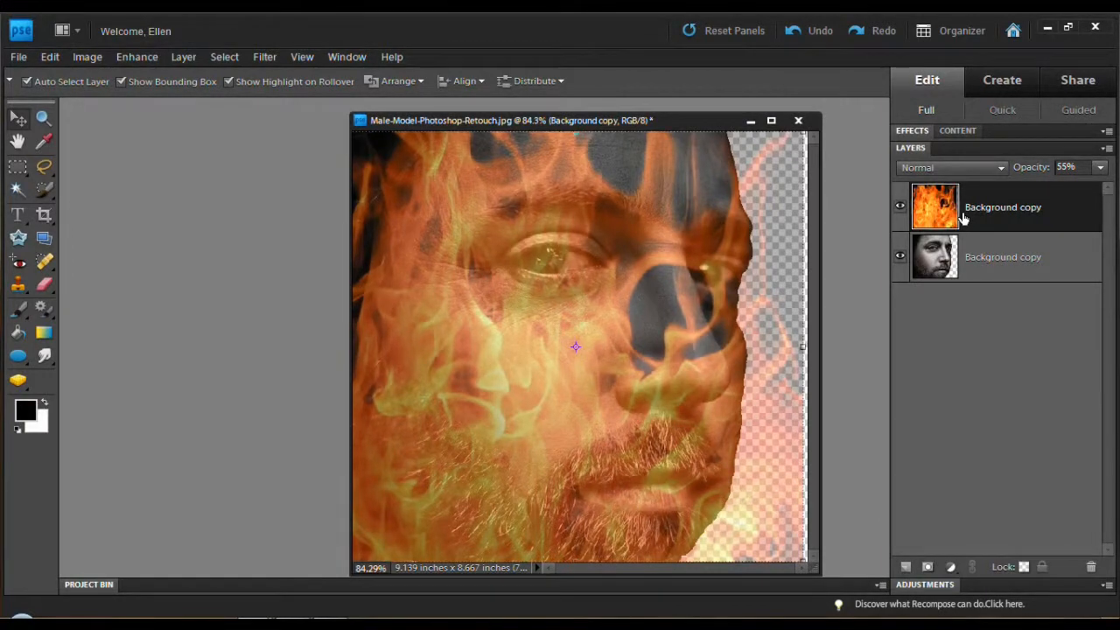
key("Right")
key("Right")
key("Right")
key("Right")
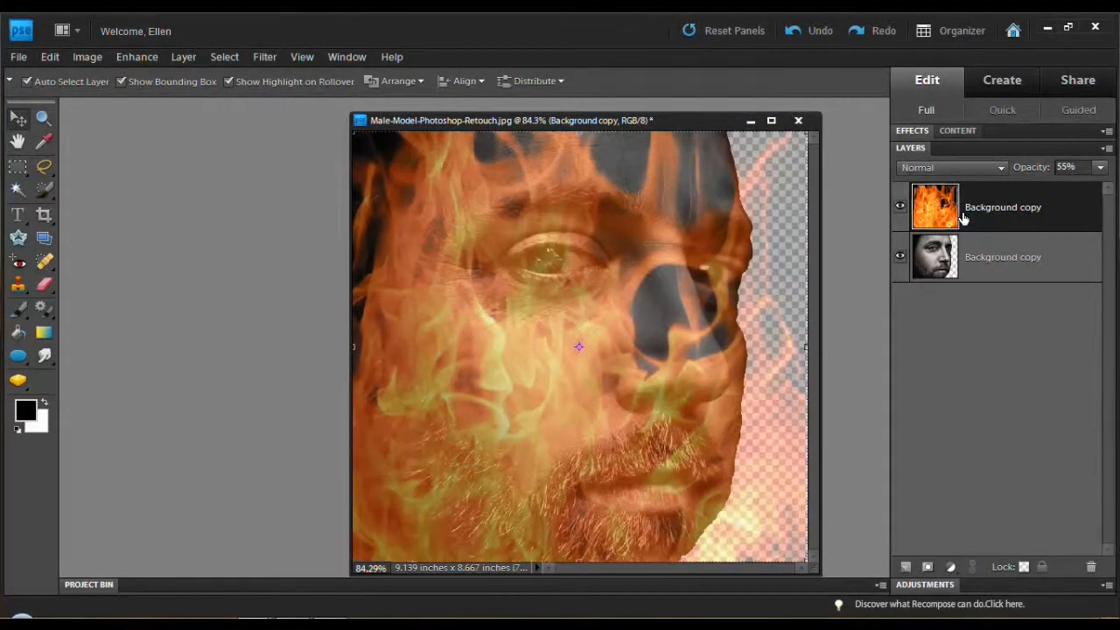
left_click_drag(695, 350, 670, 347)
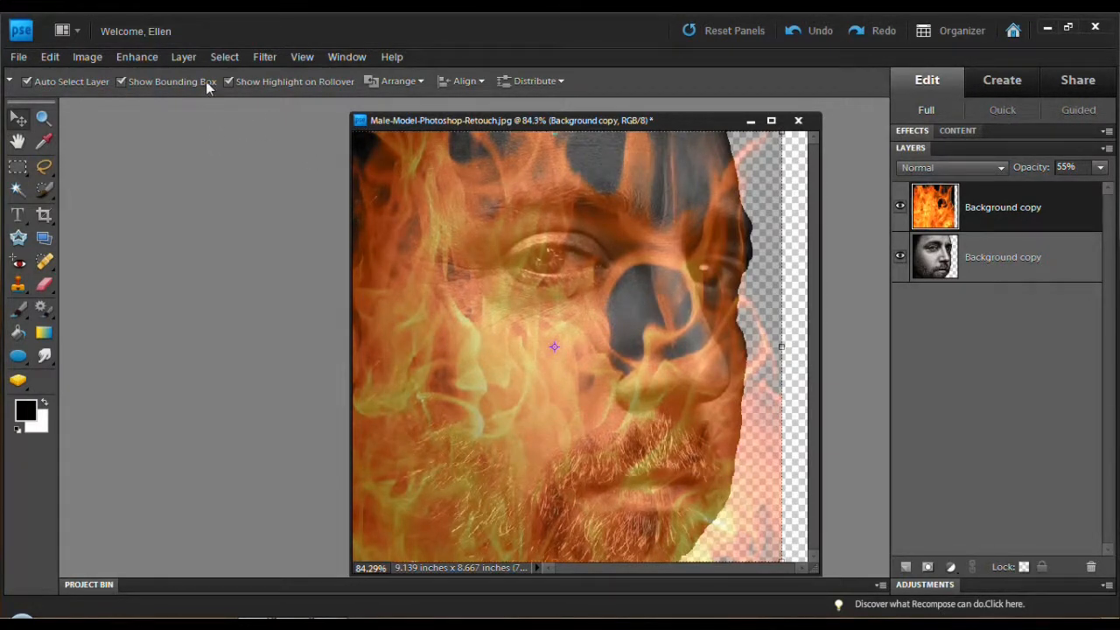
Step: Load the ManFace selection, invert it, and delete the fire outside the face
left_click(220, 56)
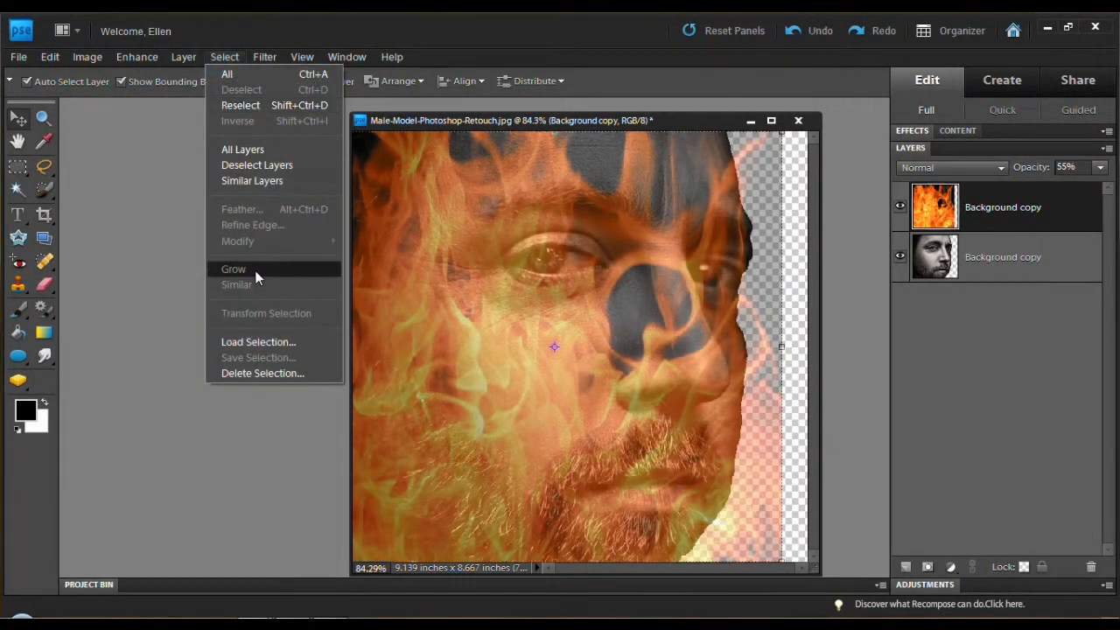
left_click(258, 342)
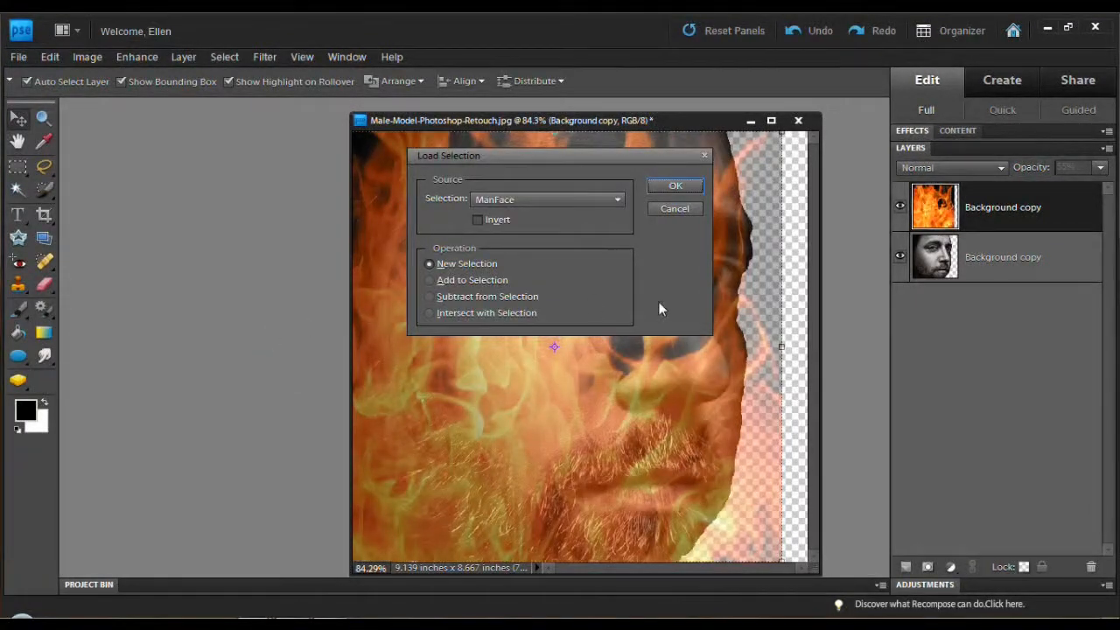
left_click(687, 187)
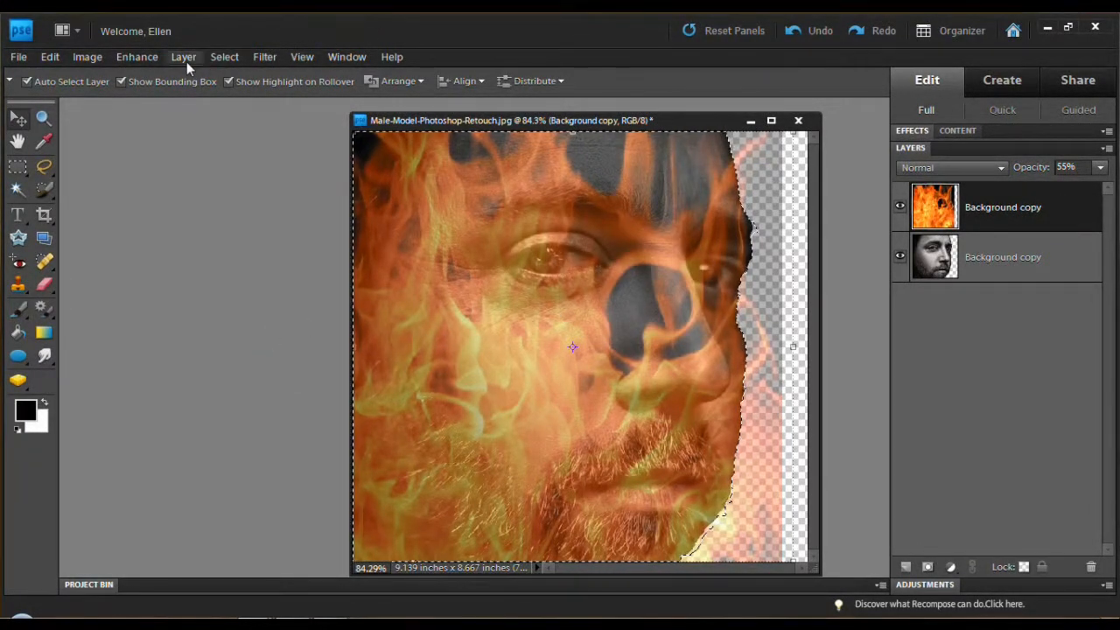
left_click(225, 57)
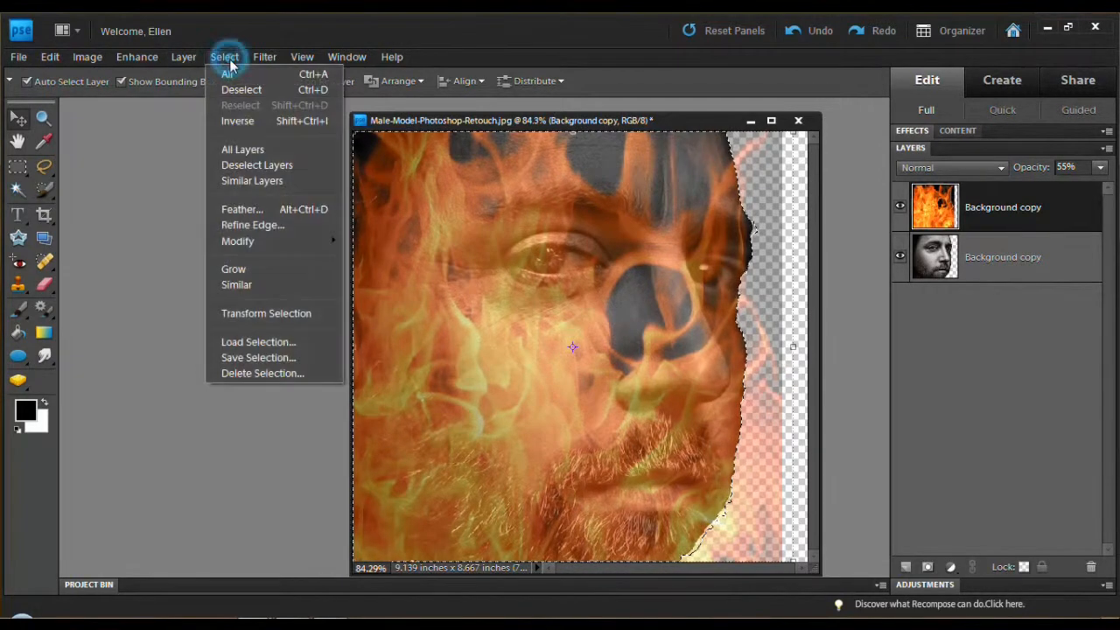
left_click(237, 120)
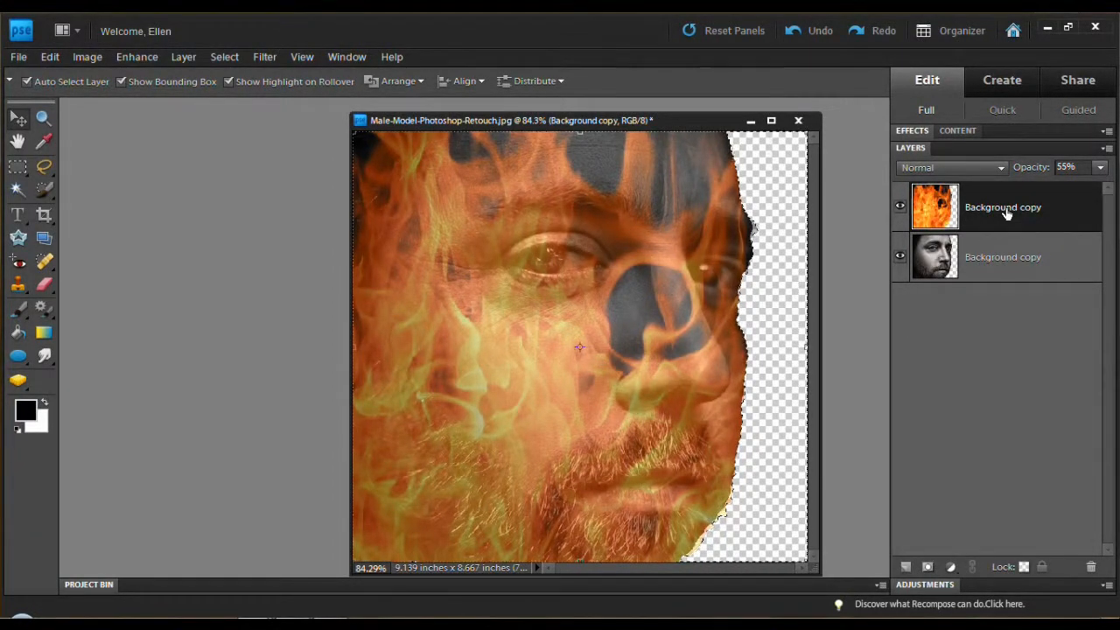
Step: Raise the fire layer's opacity to 100%
left_click(1101, 167)
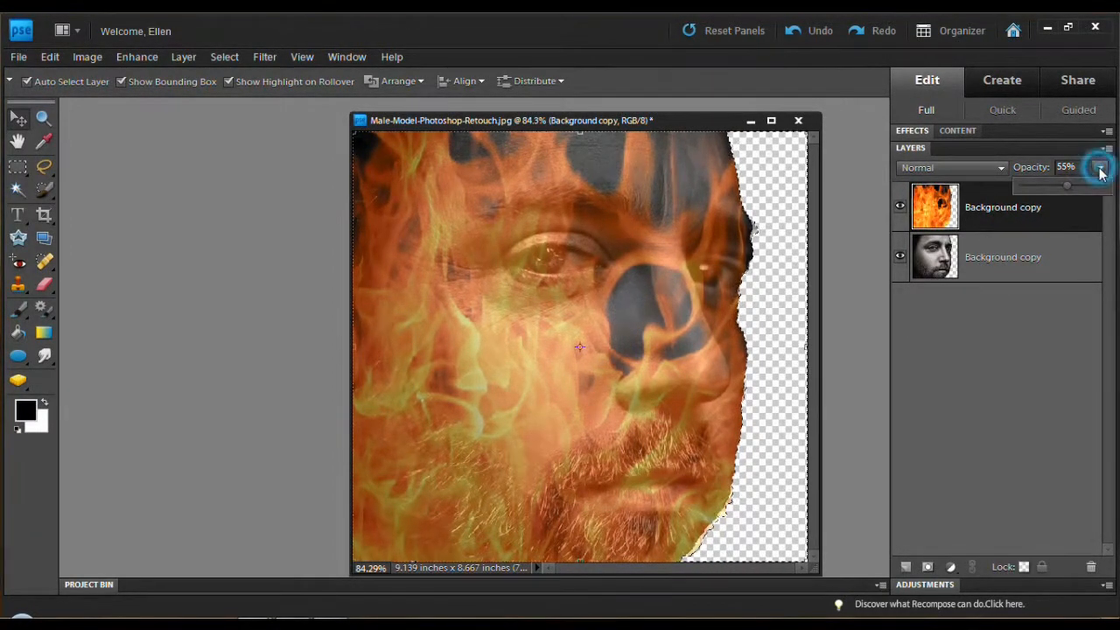
left_click_drag(1063, 188, 1112, 189)
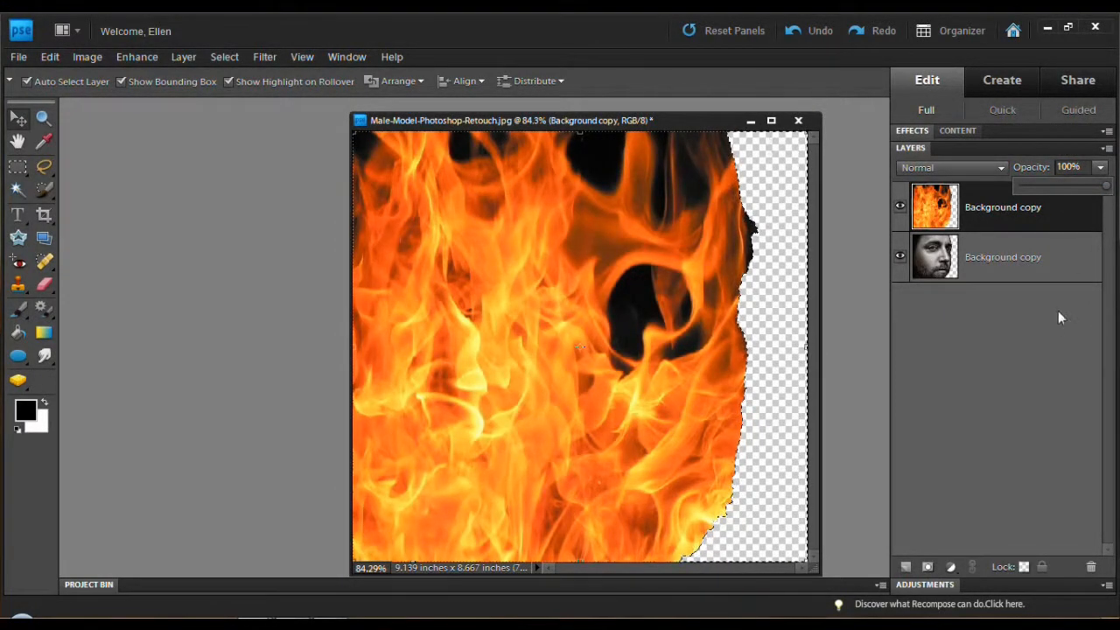
left_click(853, 366)
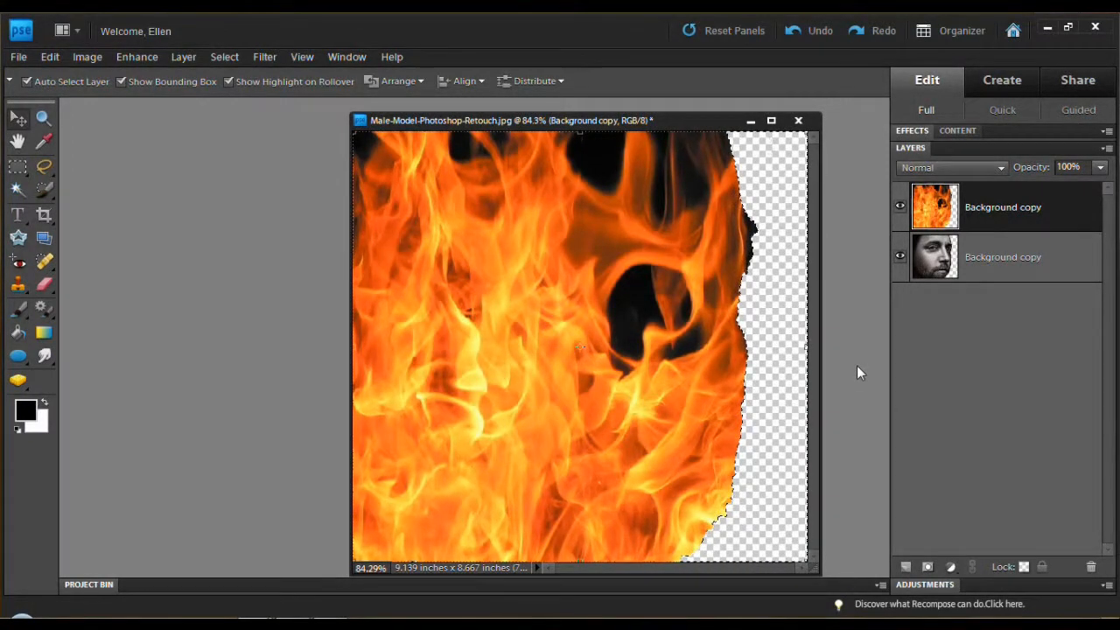
Step: Invert the selection back to the face area and choose the Black, White preset for the Gradient tool
left_click(225, 56)
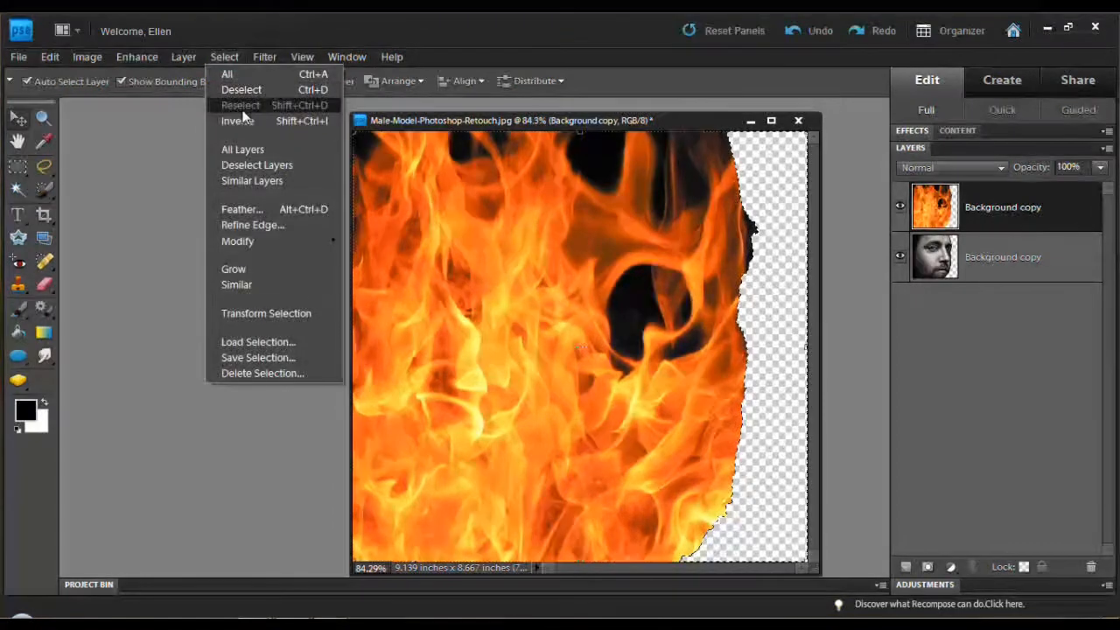
left_click(238, 116)
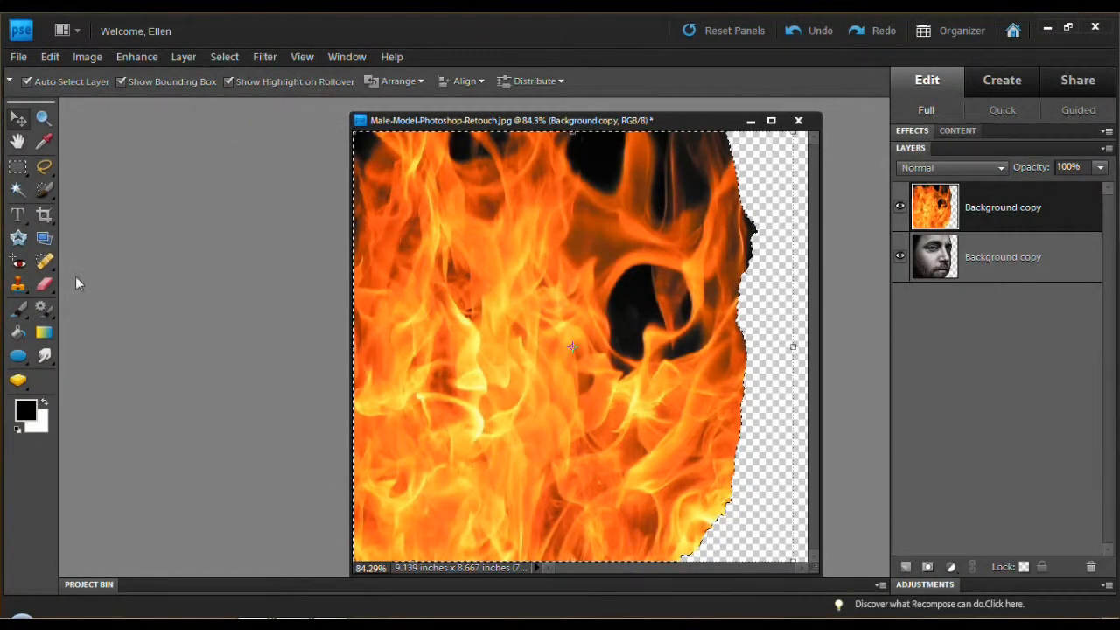
left_click(47, 339)
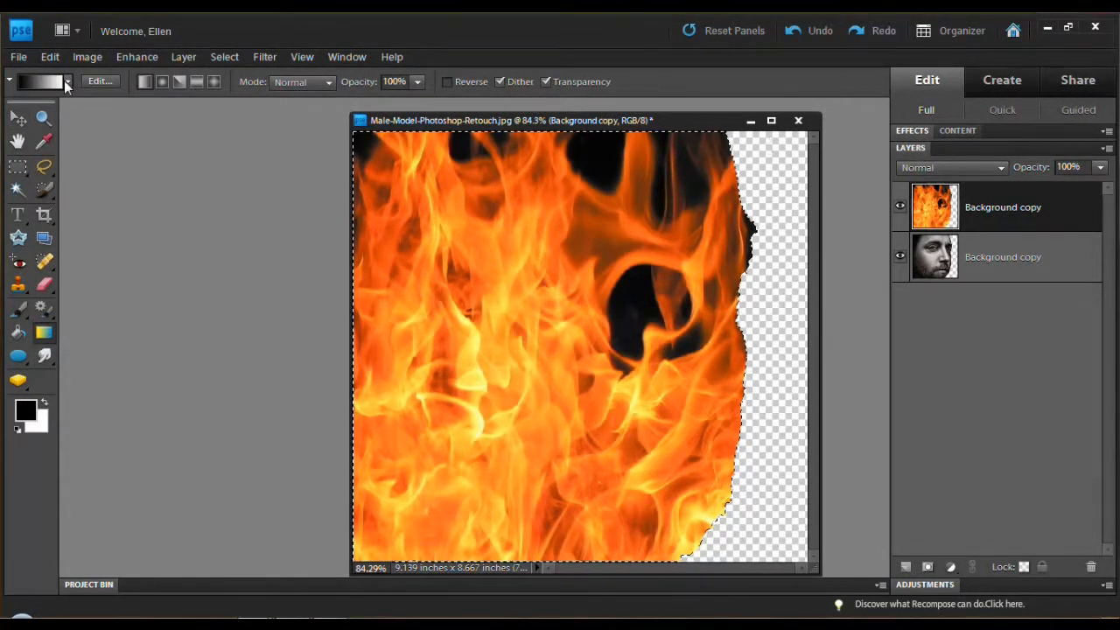
left_click(67, 82)
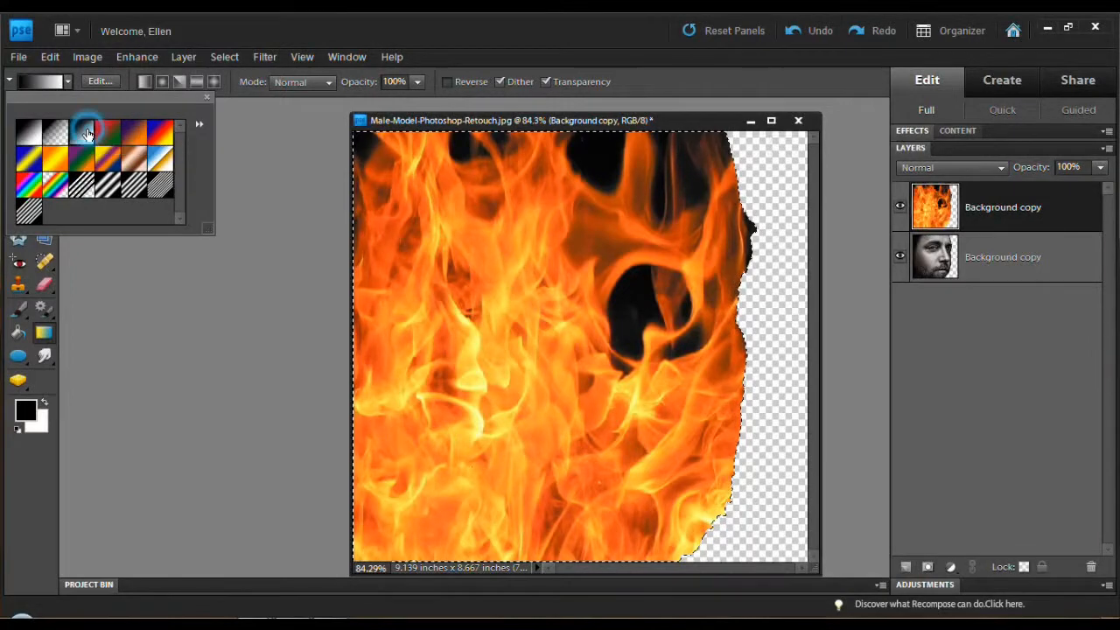
left_click(207, 97)
Step: Add a colour stop near the middle of the black-to-white gradient and set it to grey 6c6b6b
left_click(100, 81)
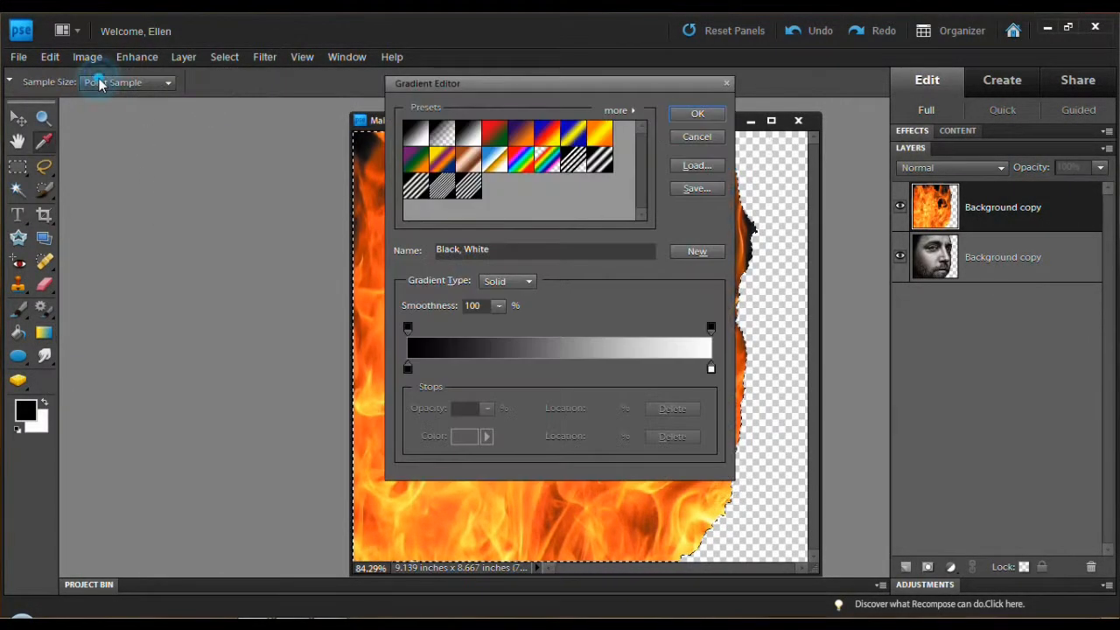
double_click(567, 368)
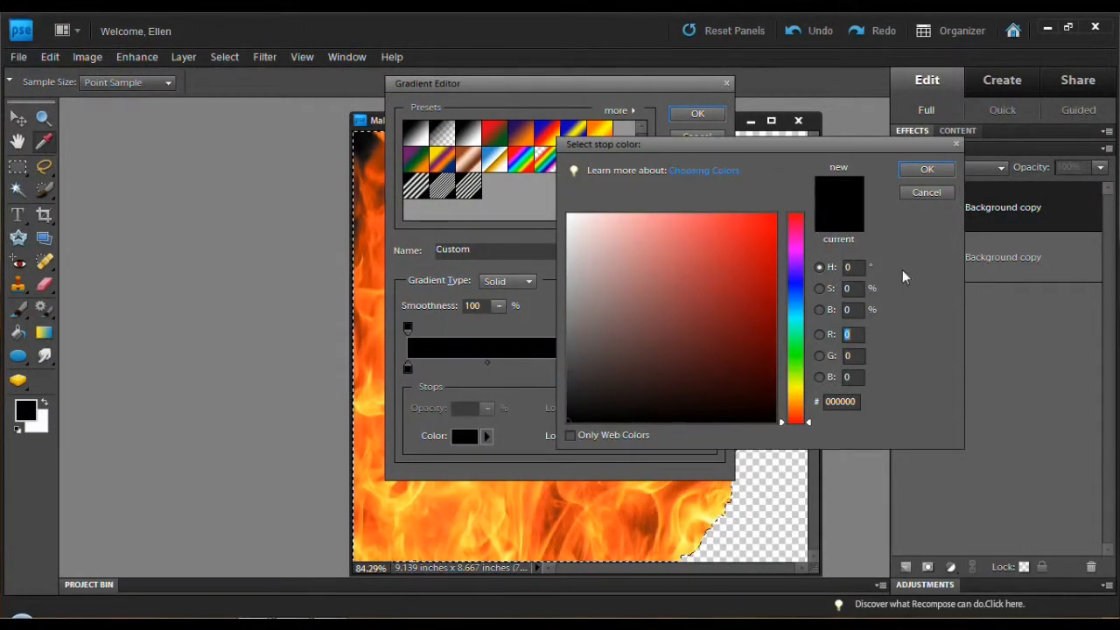
left_click(927, 168)
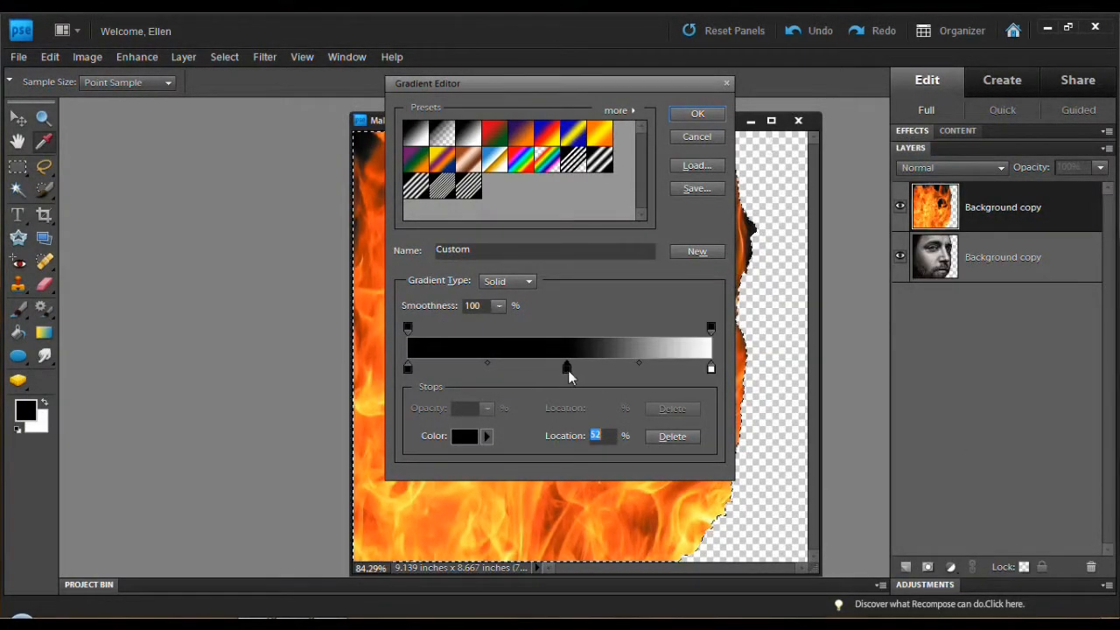
left_click(487, 437)
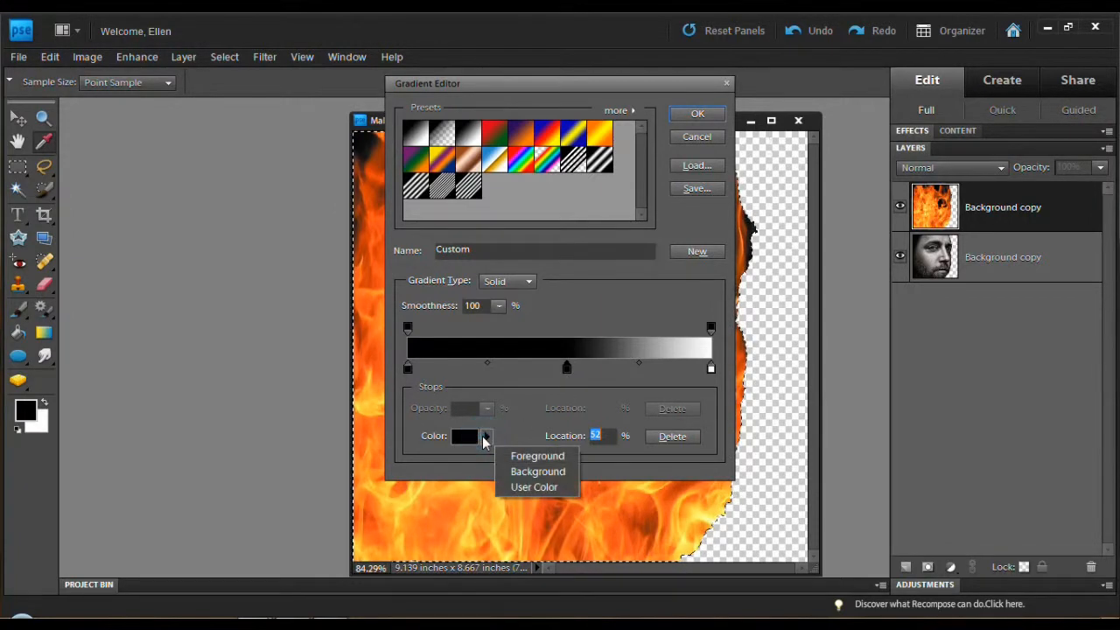
left_click(465, 438)
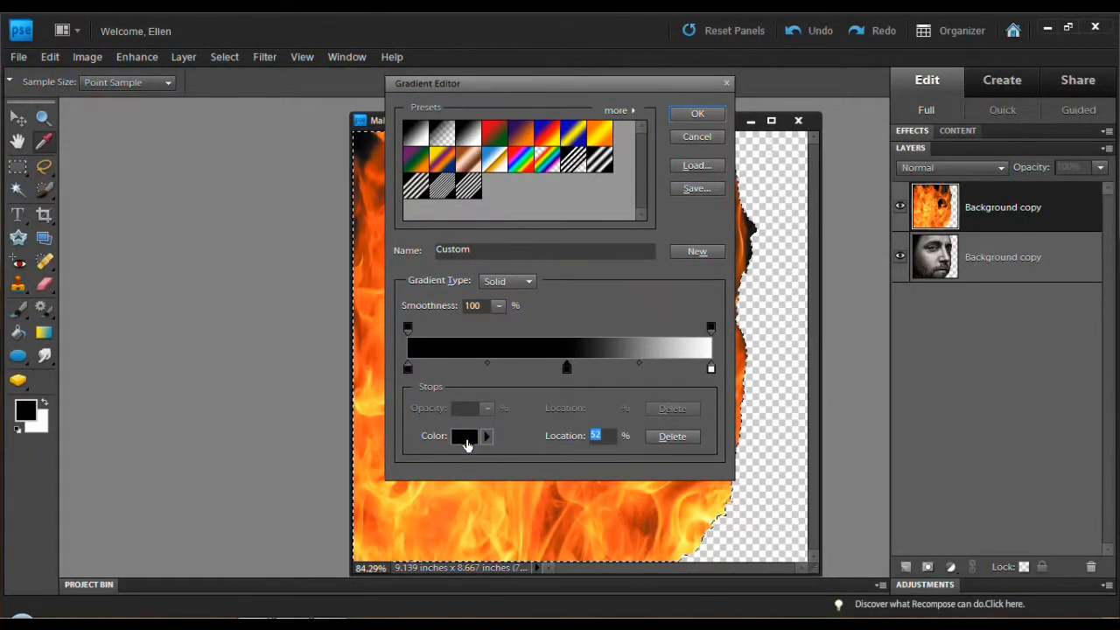
left_click(466, 438)
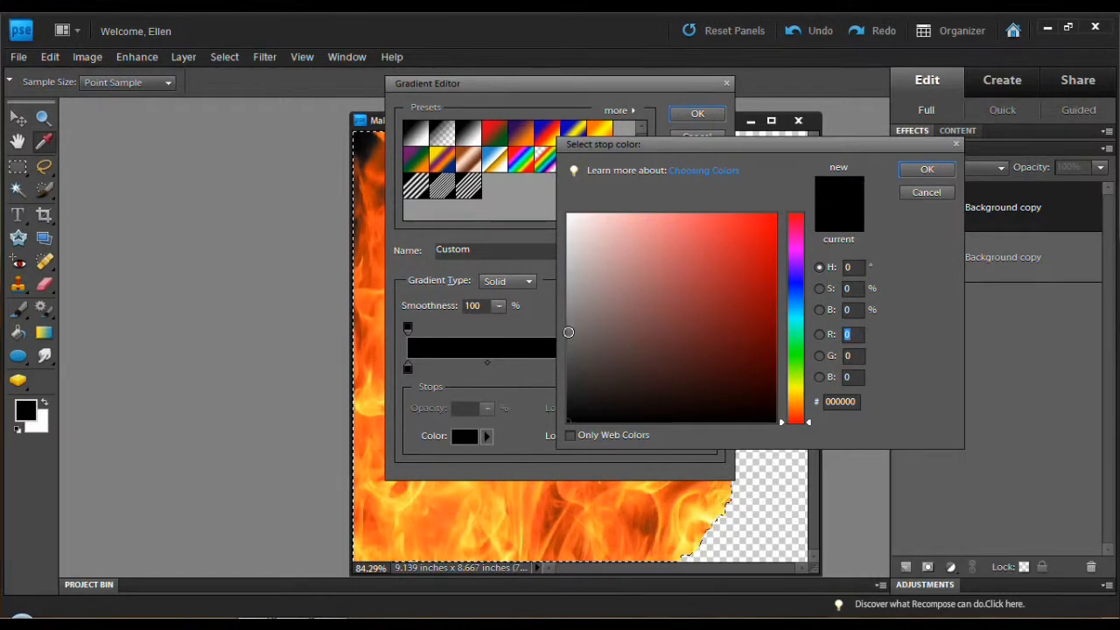
left_click(568, 332)
left_click(914, 171)
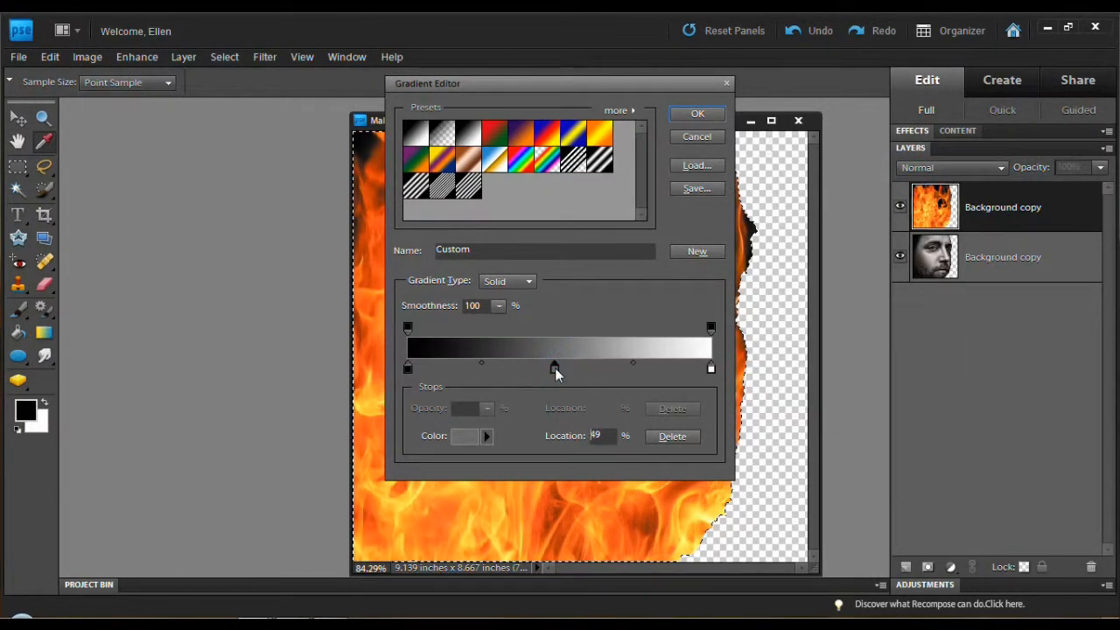
Step: Move the grey stop to 63% along the gradient and keep its grey colour
left_click_drag(557, 372, 604, 375)
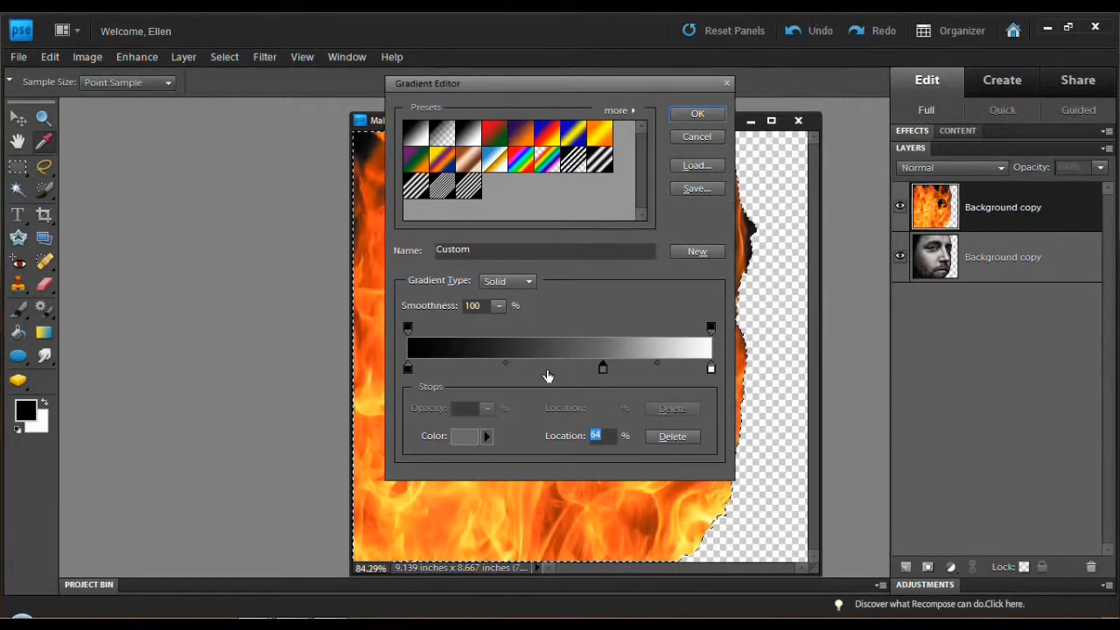
left_click(605, 368)
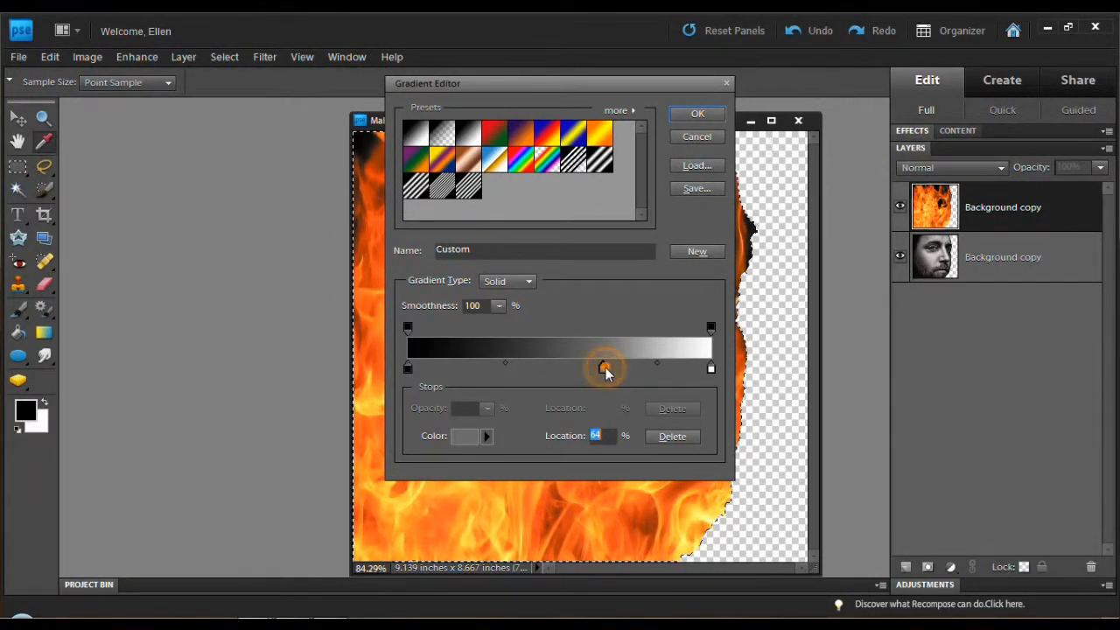
mouse_move(605, 371)
left_mouse_down()
mouse_move(589, 368)
mouse_move(601, 372)
left_mouse_up()
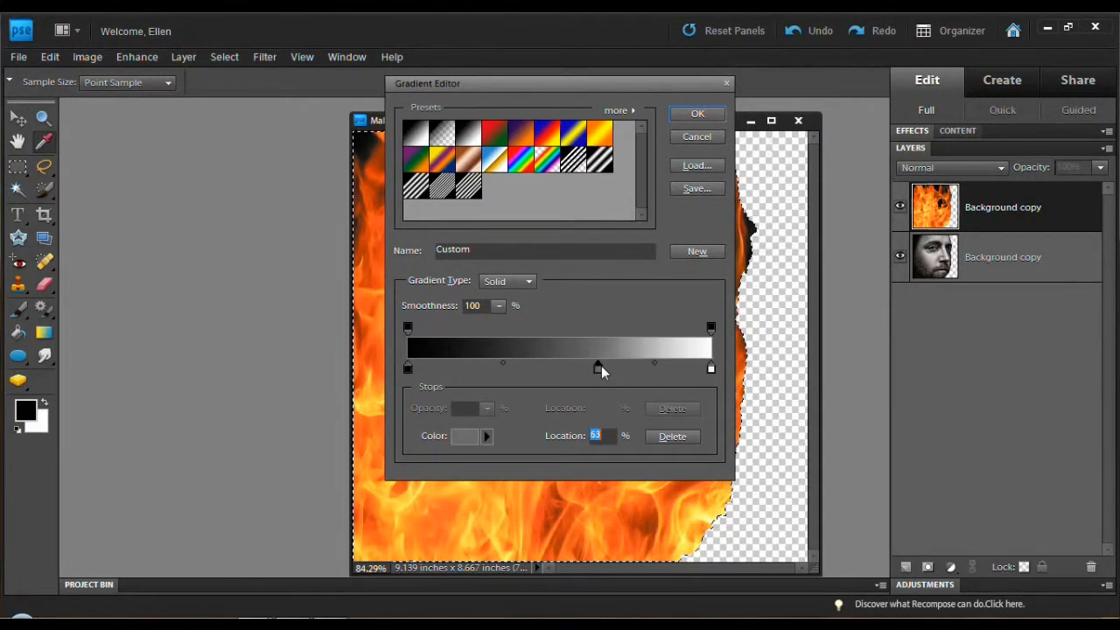
double_click(601, 366)
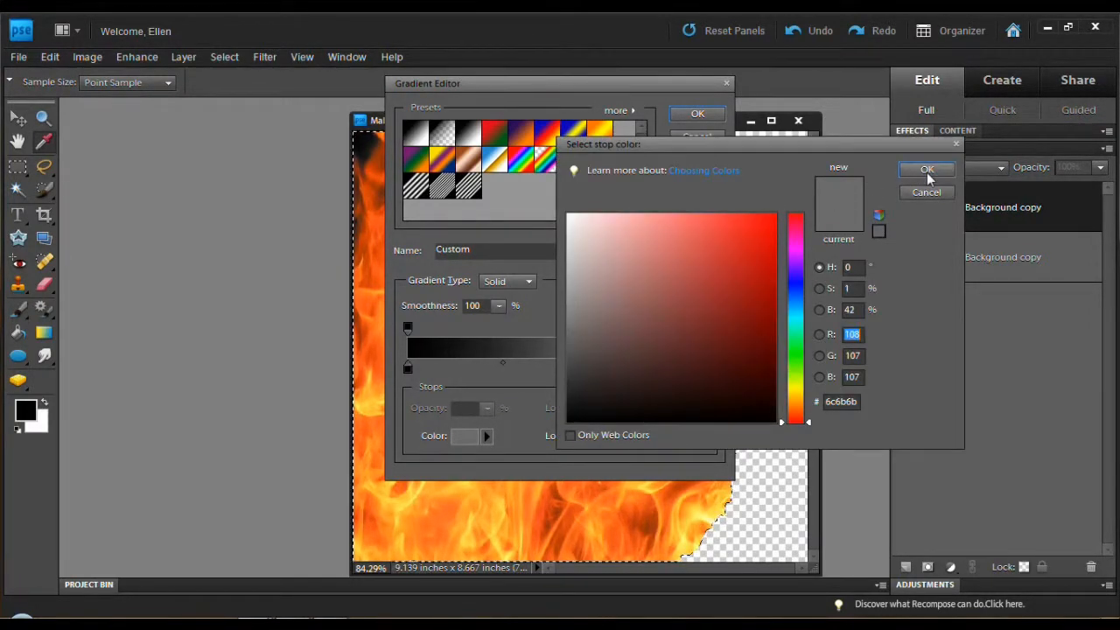
left_click(927, 170)
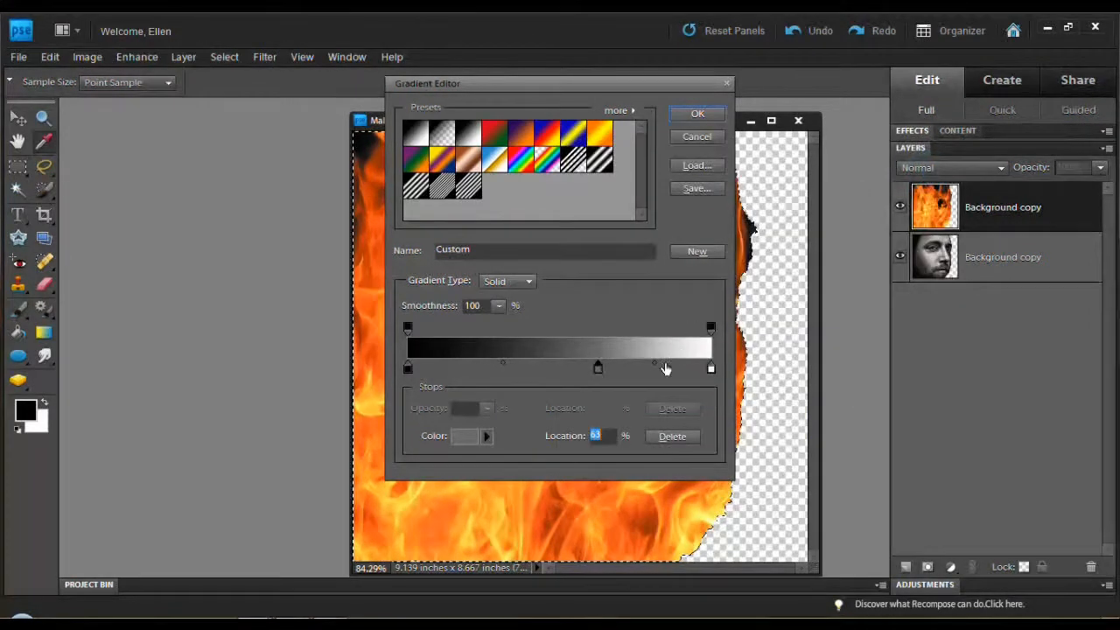
Step: Add a second 6c6b6b grey stop at 47%, shift it slightly toward the first grey stop, and accept the gradient
double_click(548, 369)
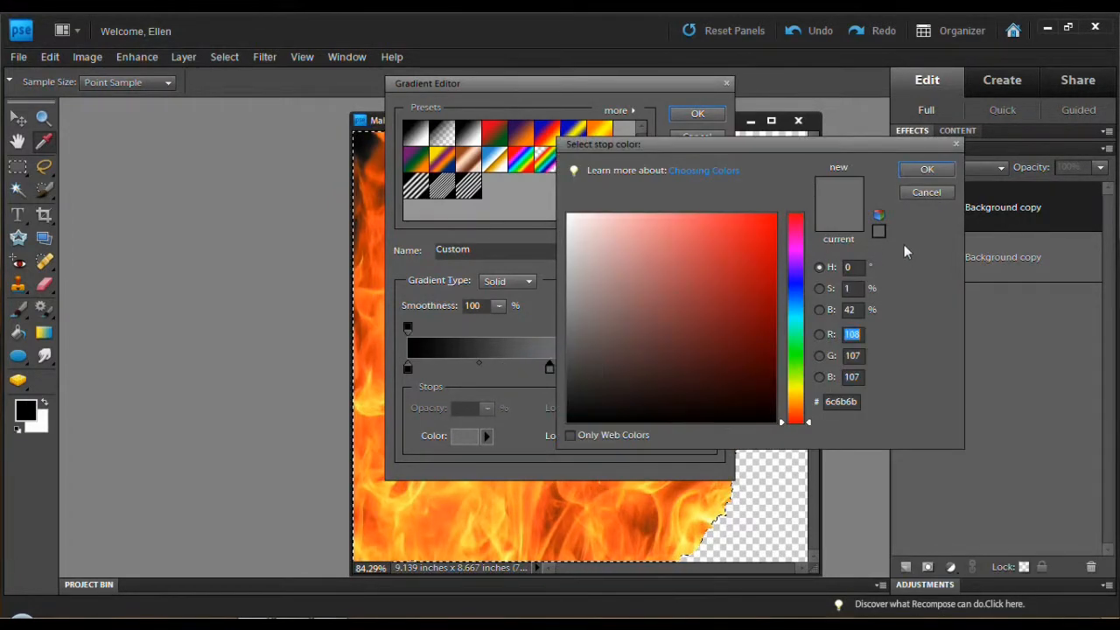
left_click(925, 169)
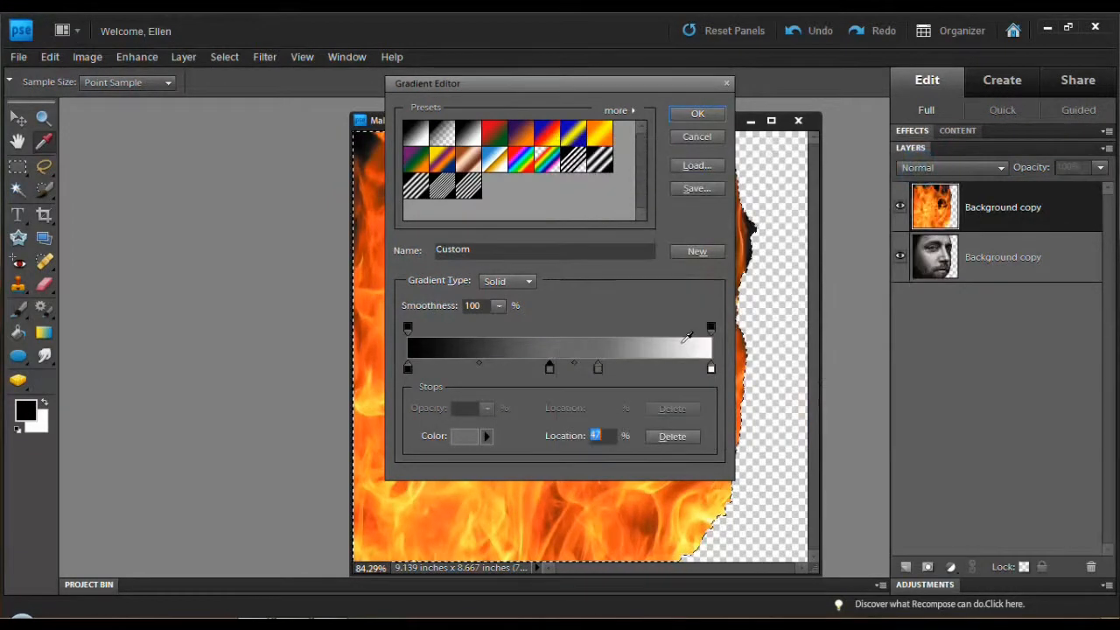
left_click(550, 369)
left_click_drag(549, 369, 561, 368)
left_click(697, 114)
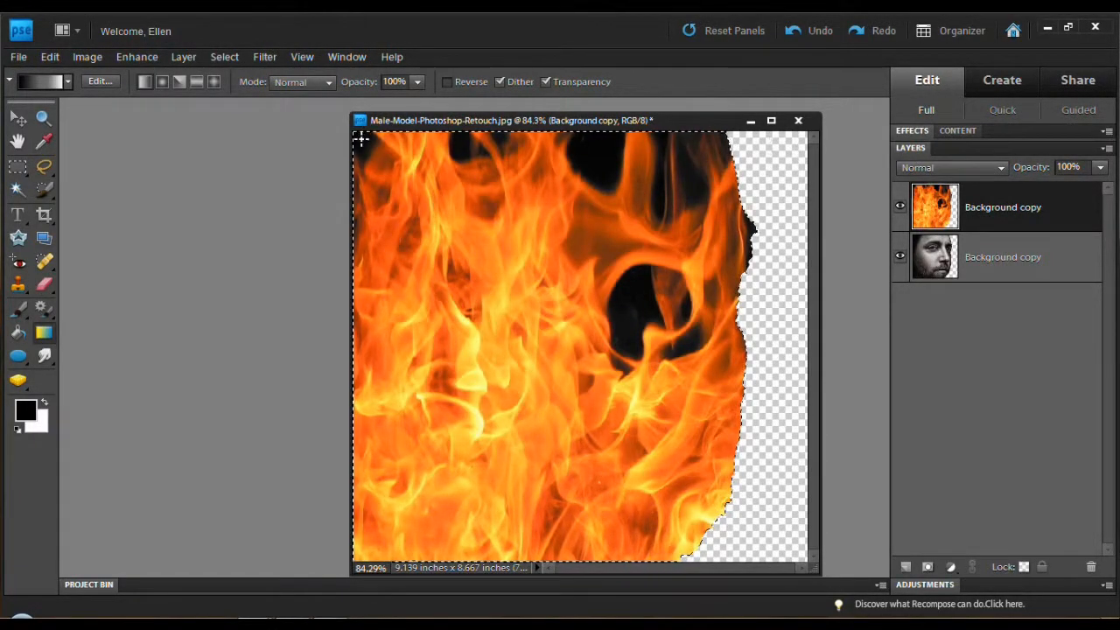
Step: Try drawing the gradient diagonally across the fire layer itself, and undo it
left_click_drag(360, 135, 691, 541)
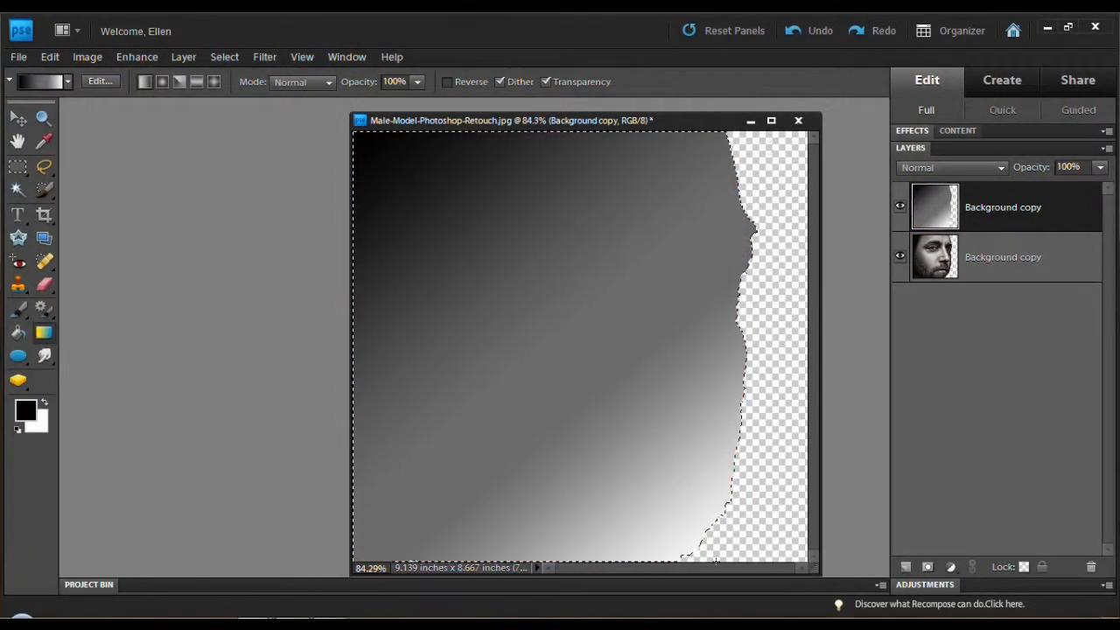
left_click(790, 35)
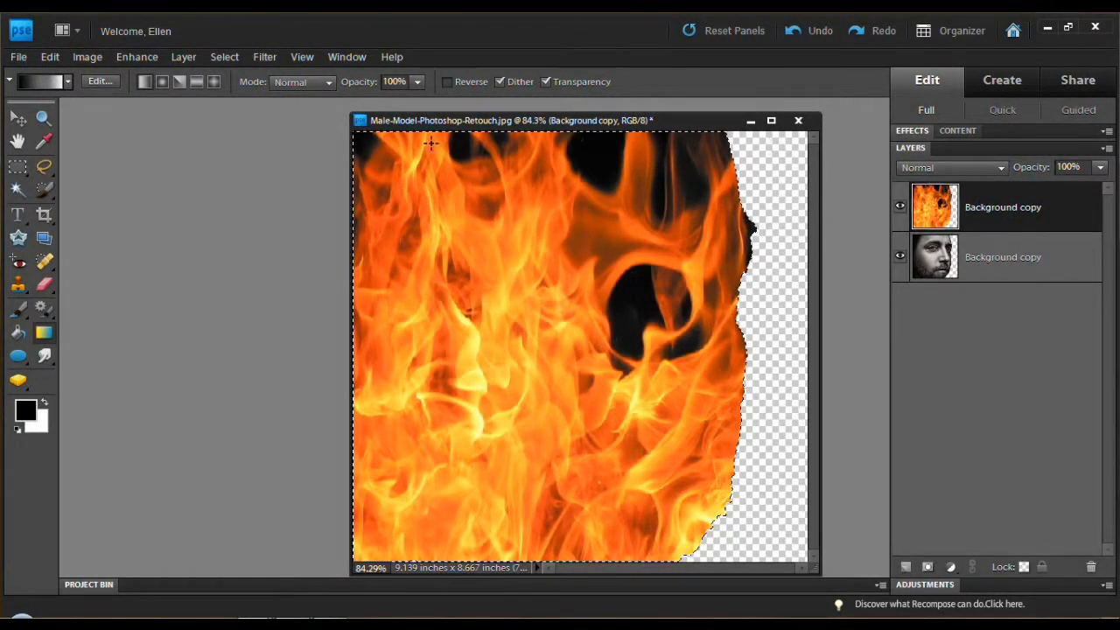
Step: Add a Reveal All layer mask to the fire layer and make the mask active for editing
left_click(185, 58)
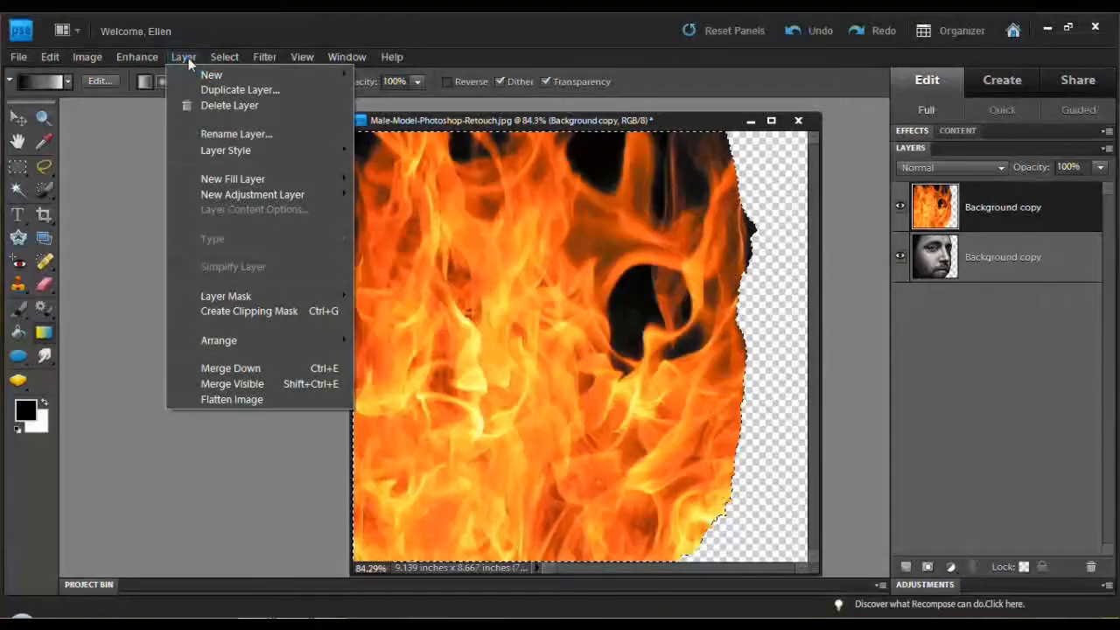
mouse_move(224, 292)
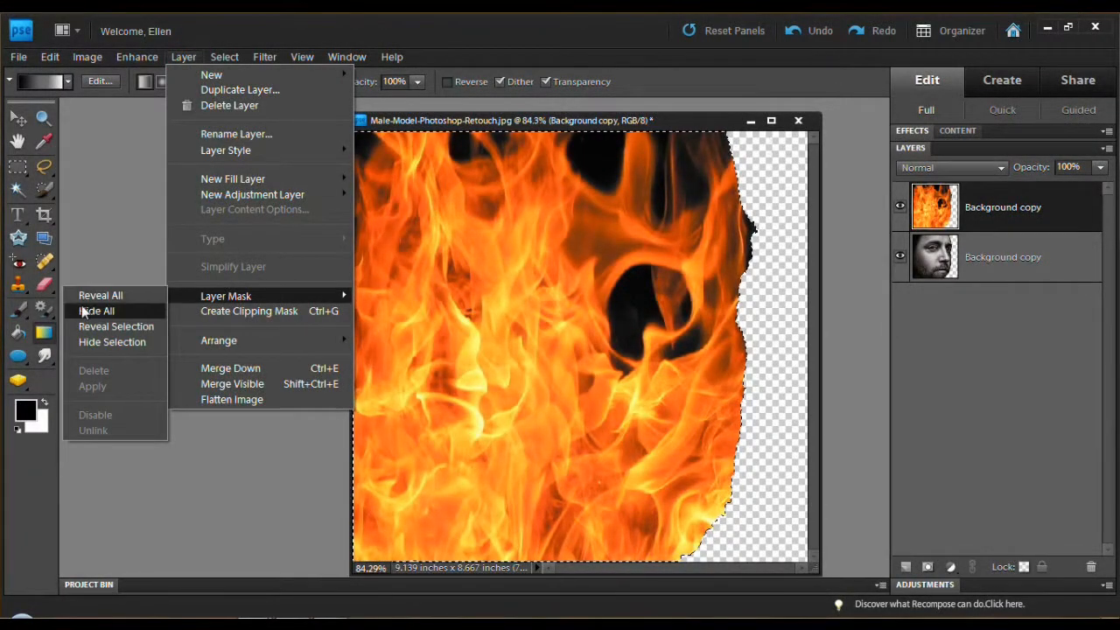
left_click(113, 295)
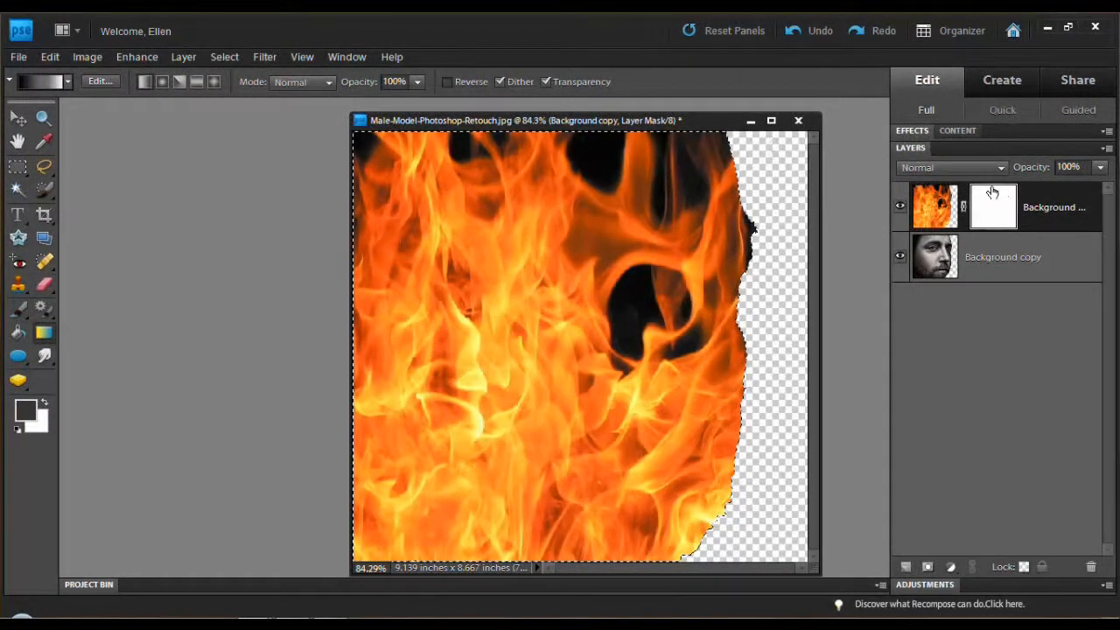
left_click(934, 219)
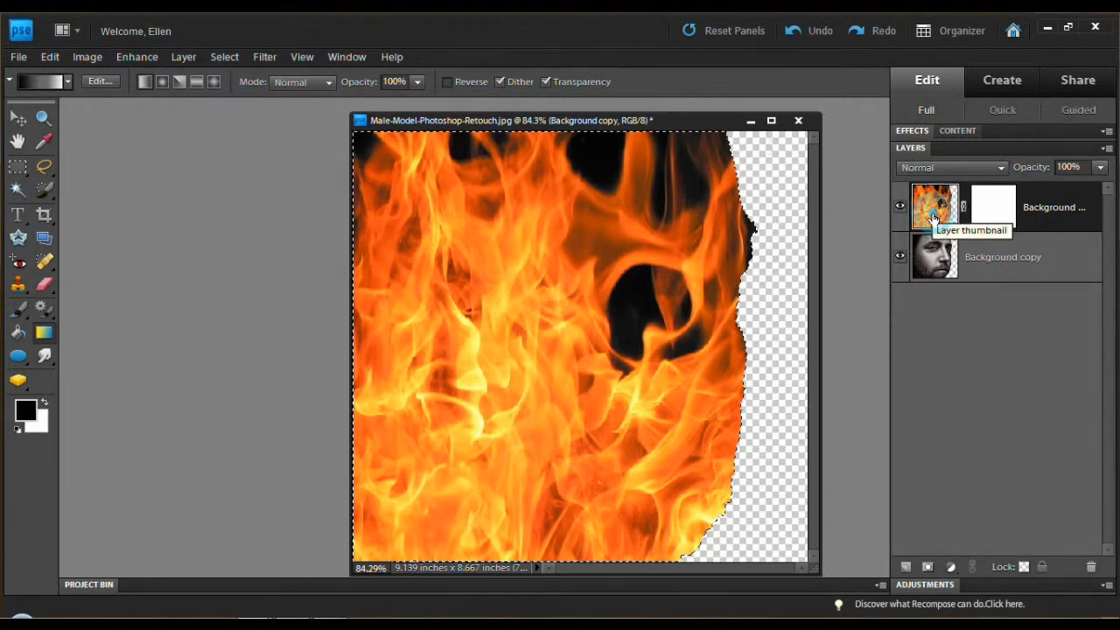
left_click(992, 208)
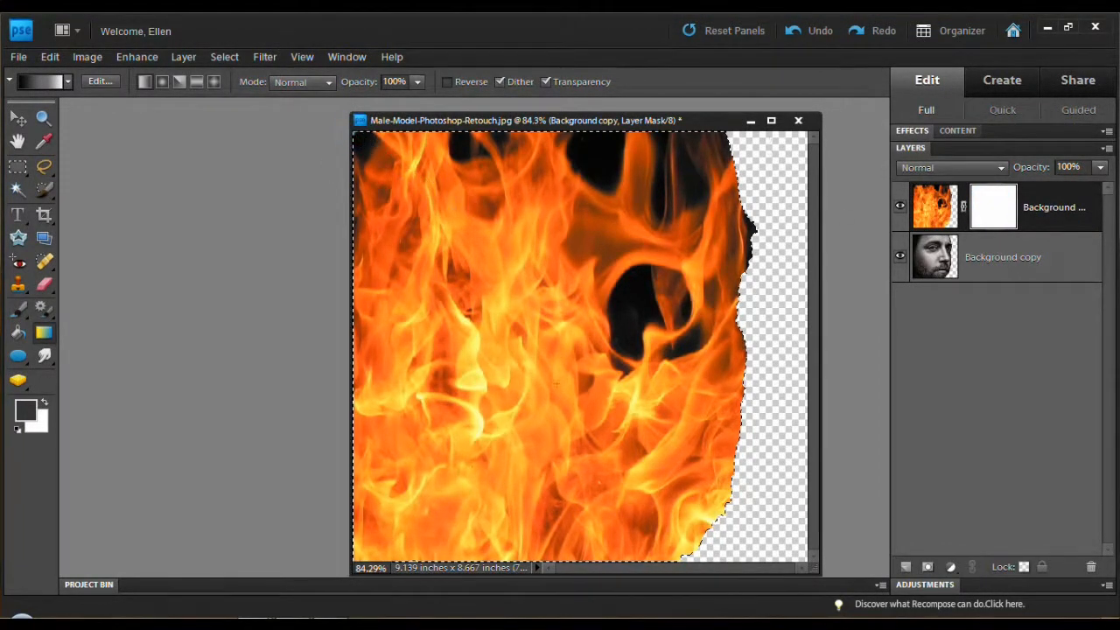
Step: Try the gradient on the fire layer's mask diagonally from the image's upper-left corner and from its lower-right corner, undoing each attempt
left_click_drag(357, 135, 716, 555)
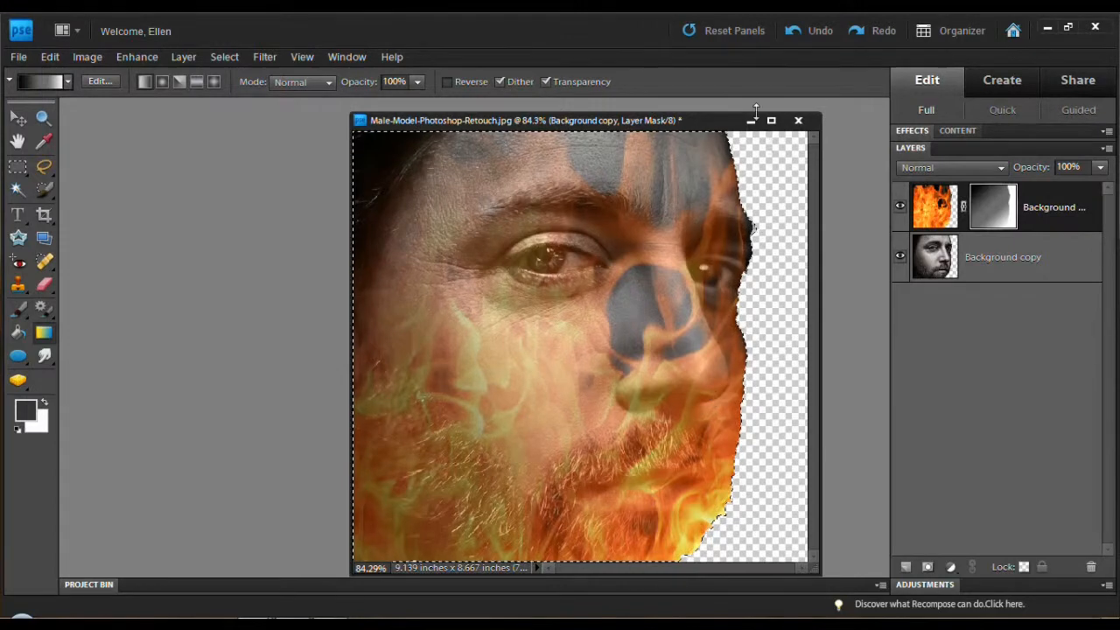
left_click(805, 30)
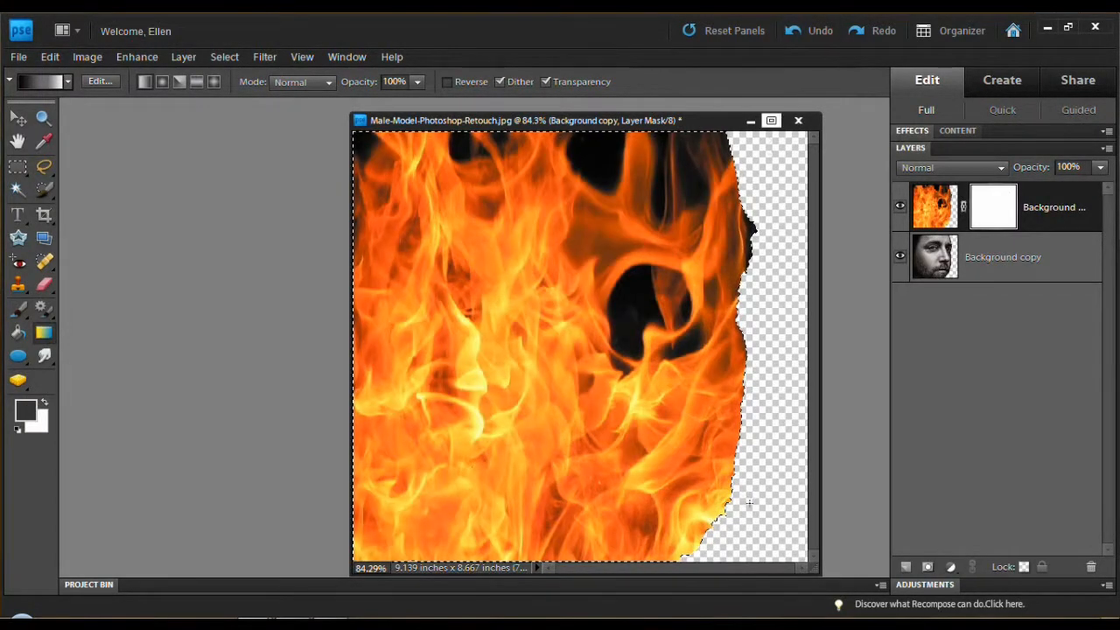
left_click_drag(750, 555, 655, 488)
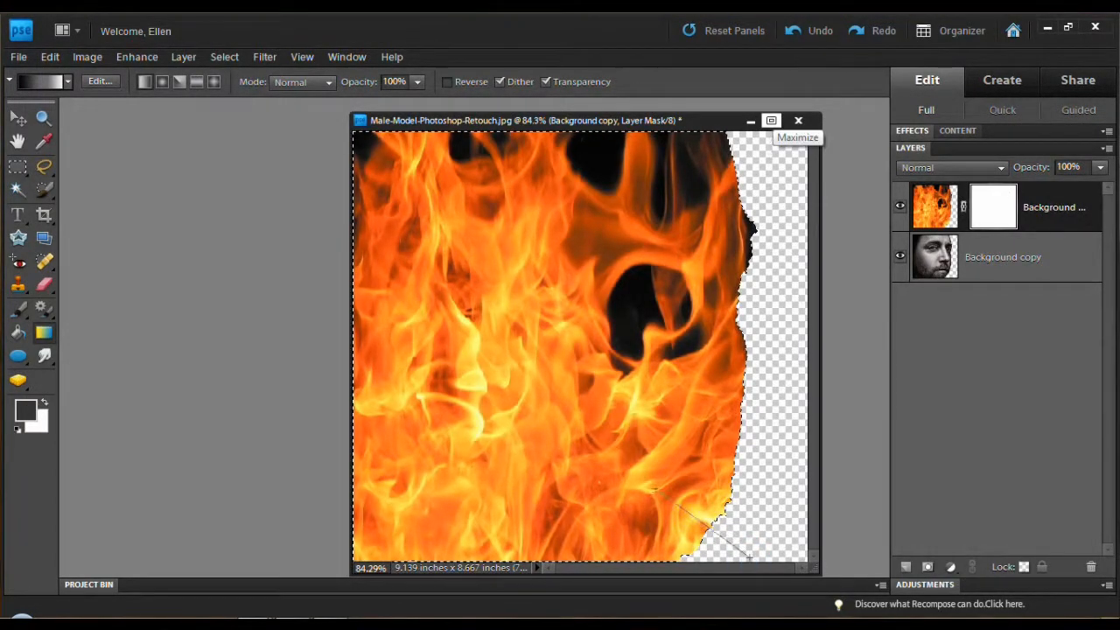
left_click_drag(483, 230, 366, 136)
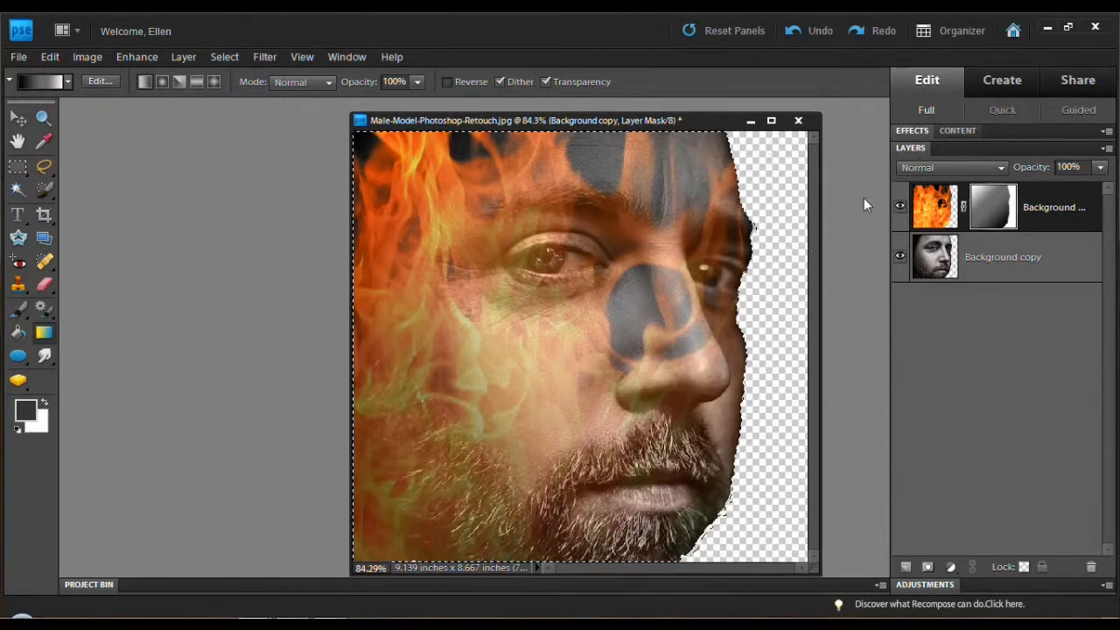
left_click(792, 34)
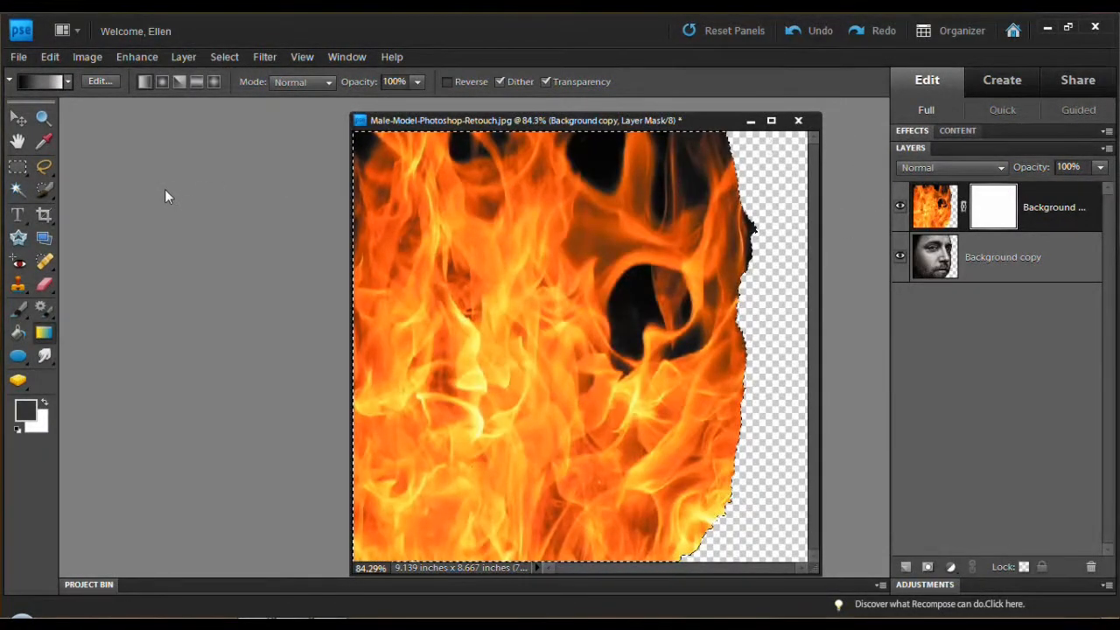
Step: Remove both grey stops from the gradient and draw it on the fire layer's mask from the image's lower-right corner to its upper-left corner
left_click(101, 82)
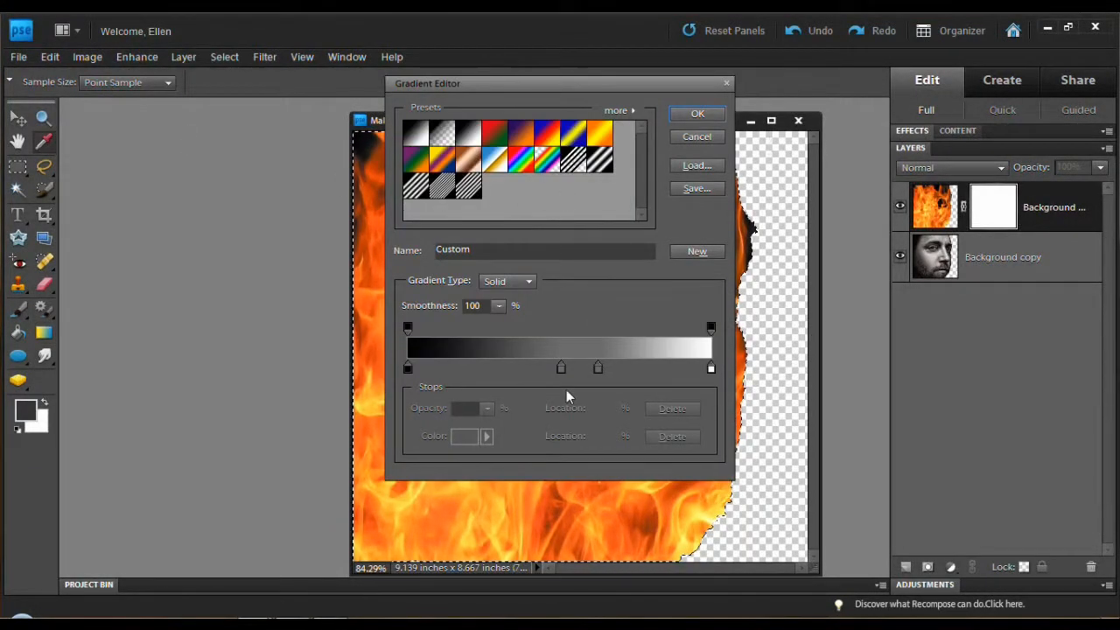
left_click_drag(562, 368, 616, 413)
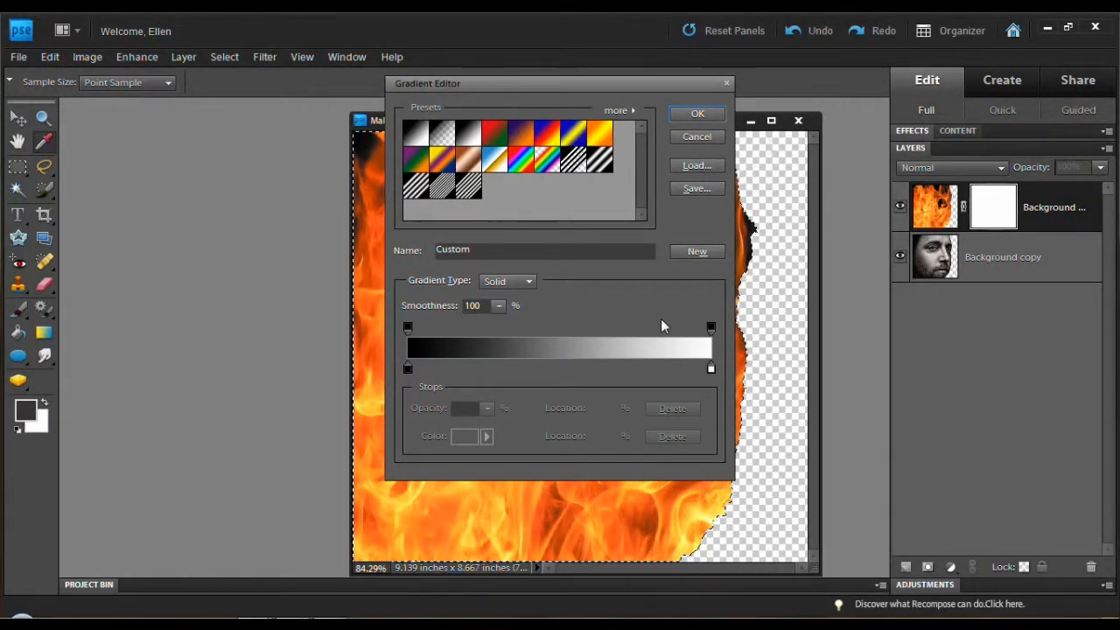
left_click(697, 114)
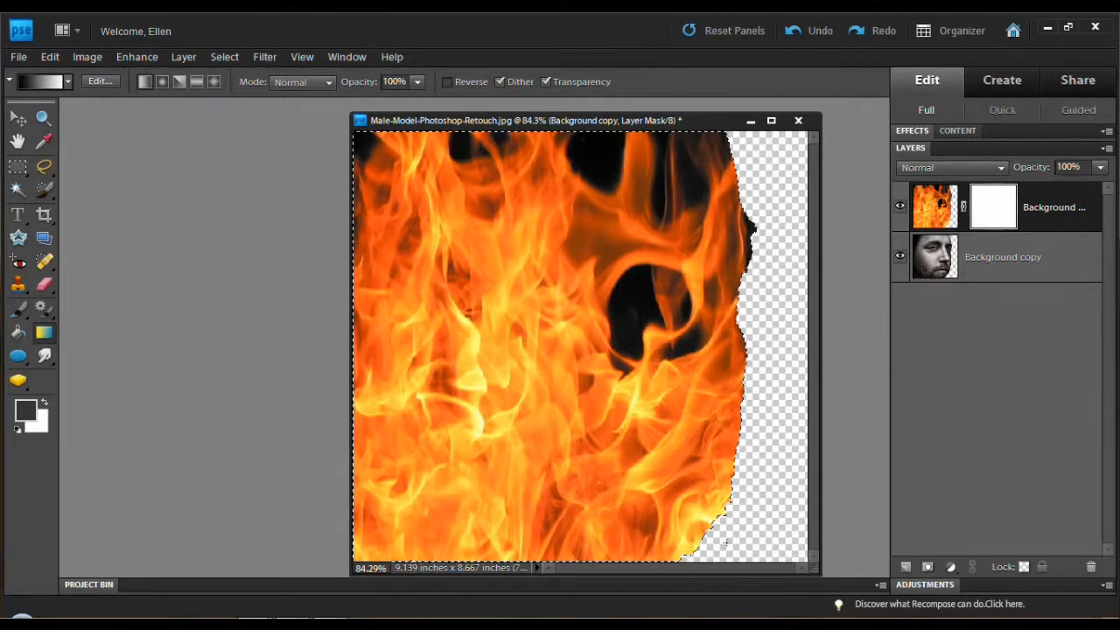
left_click_drag(533, 267, 394, 143)
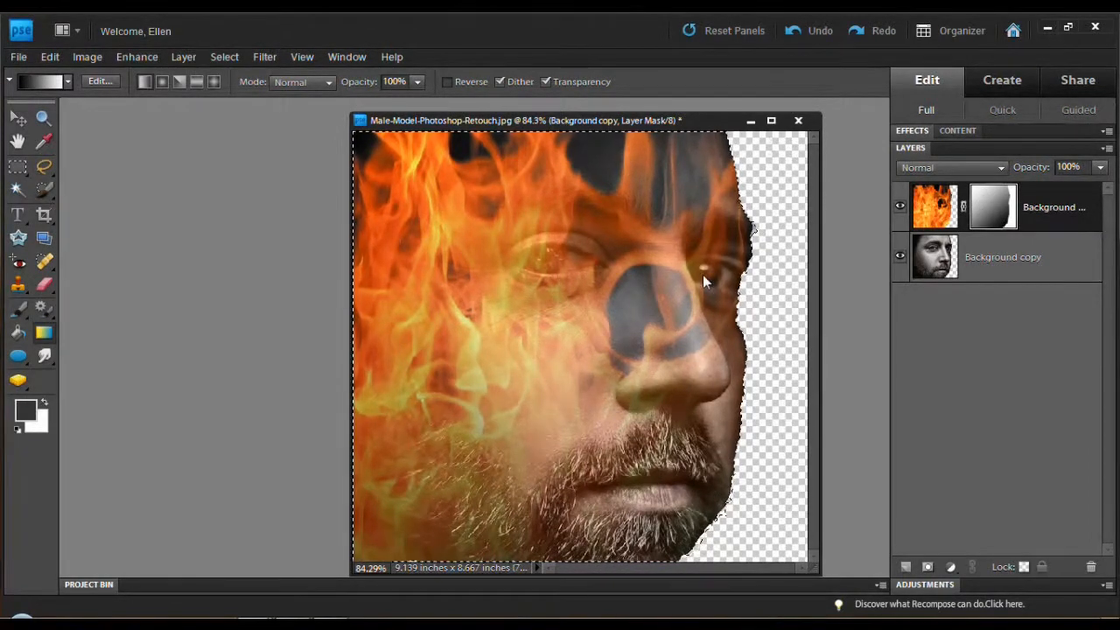
Step: Clear the selection around the face and switch to the Brush tool with dark grey 363535 as the foreground colour
left_click_drag(703, 275, 669, 241)
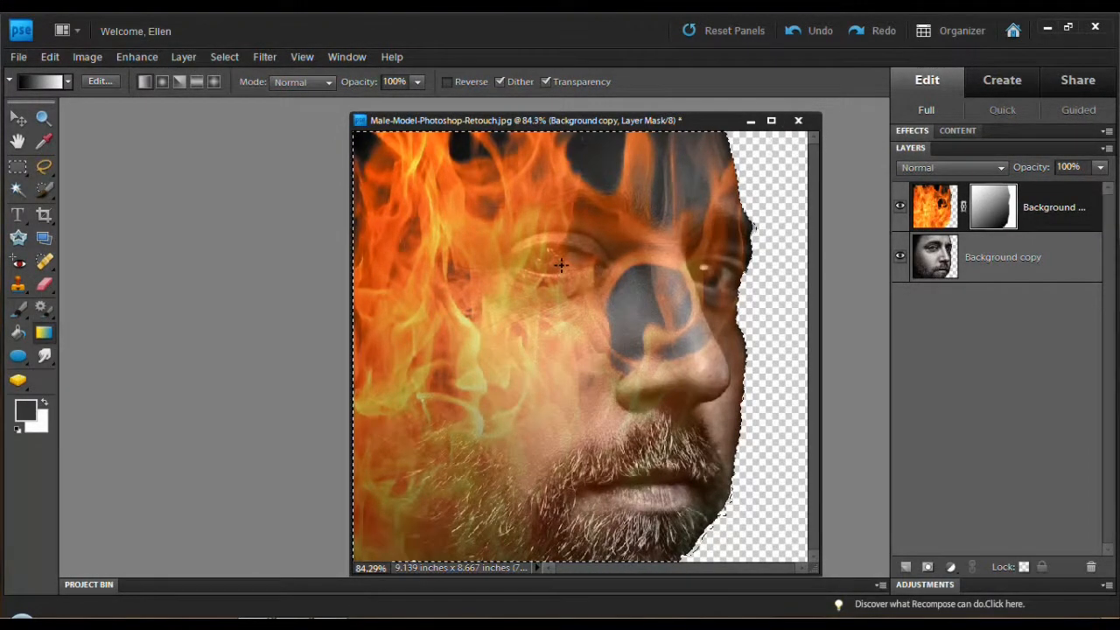
key("ctrl+d")
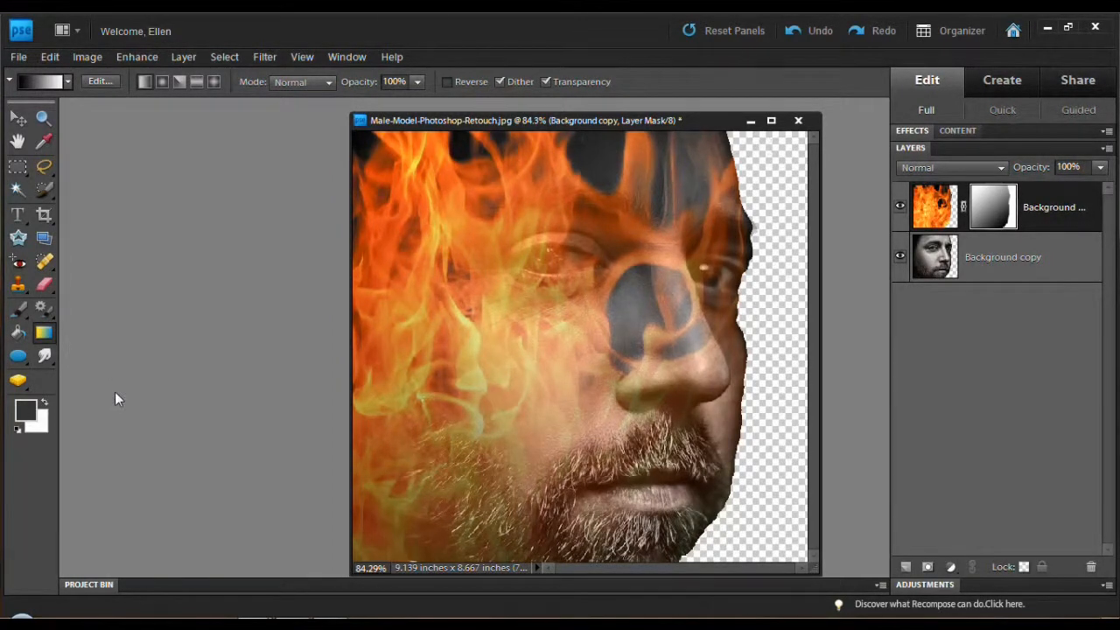
left_click(19, 311)
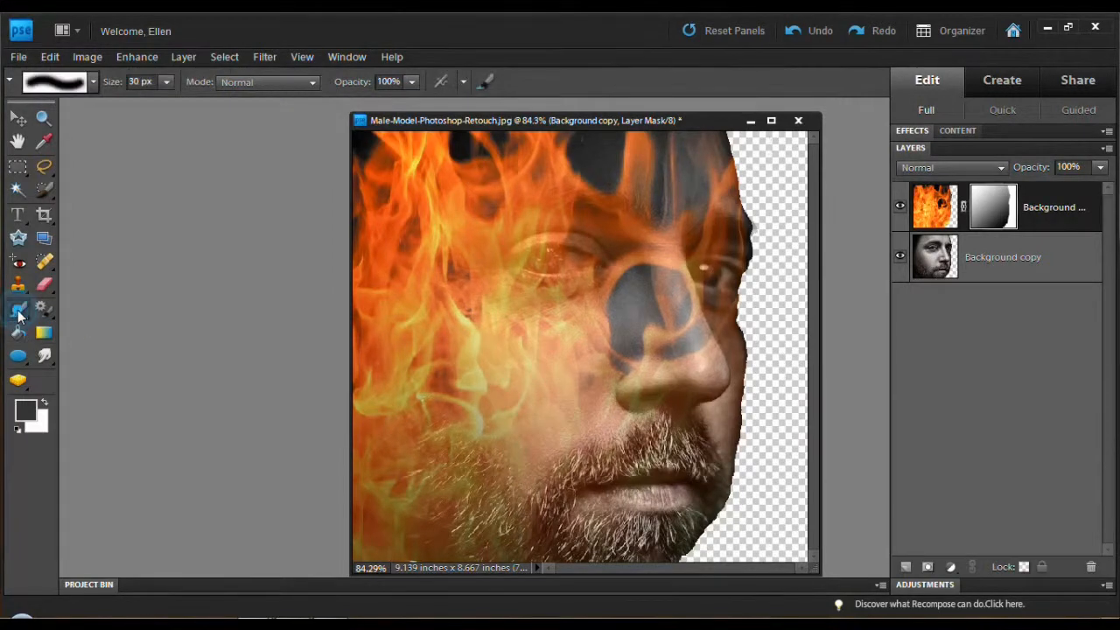
left_click(28, 418)
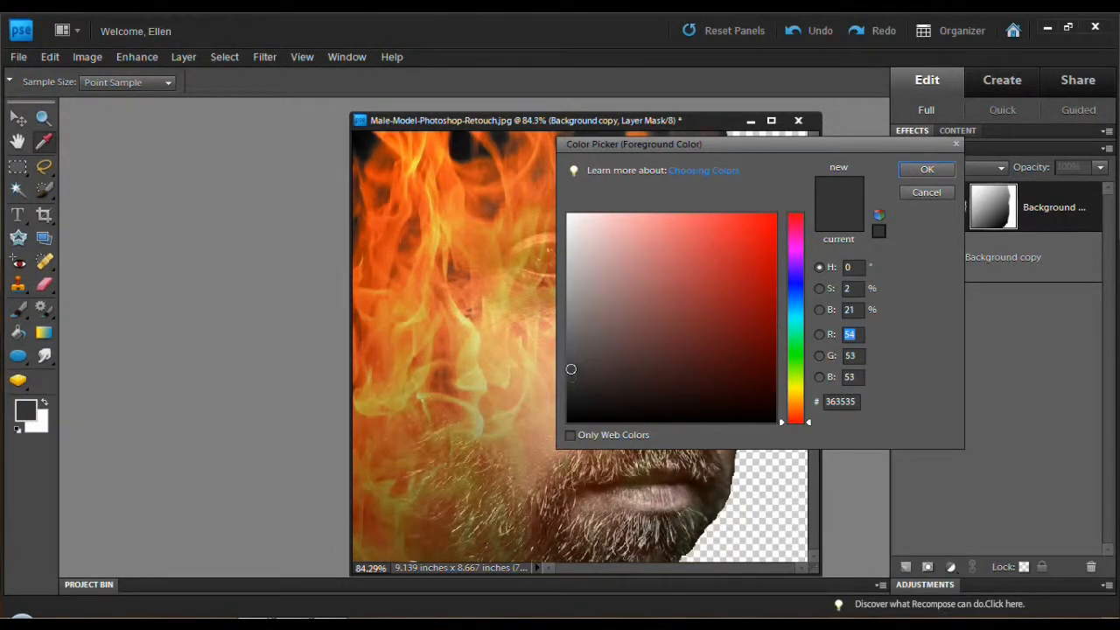
left_click(925, 169)
key("b")
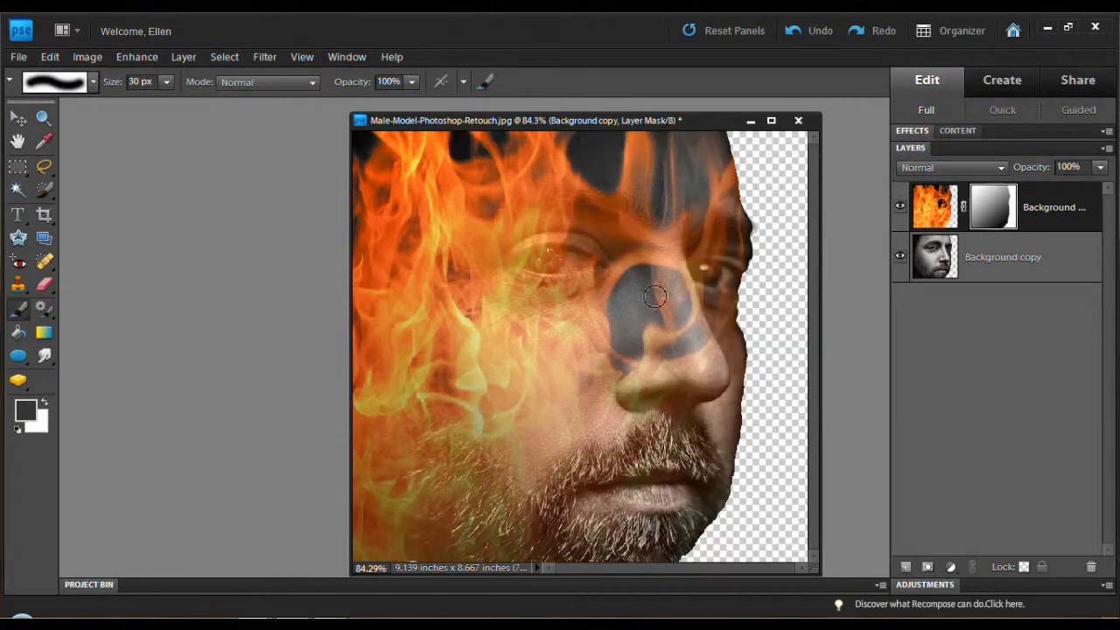
Step: Choose the soft 45 px brush at 69% opacity and paint the fire layer's mask over both eyes and beneath the nose
left_click(93, 81)
left_click(89, 408)
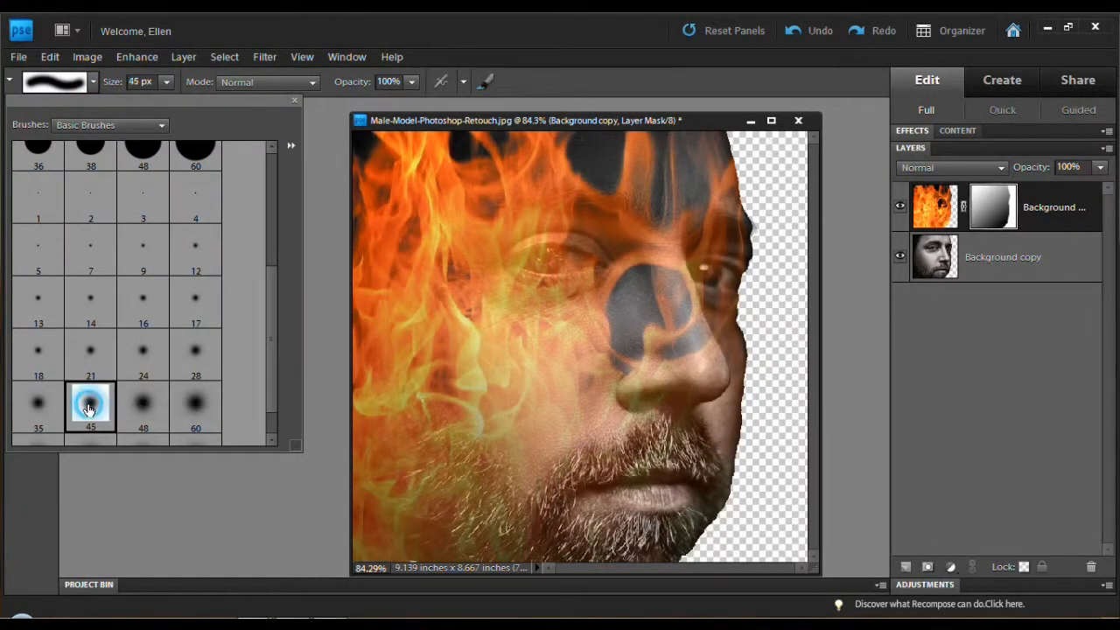
left_click(294, 100)
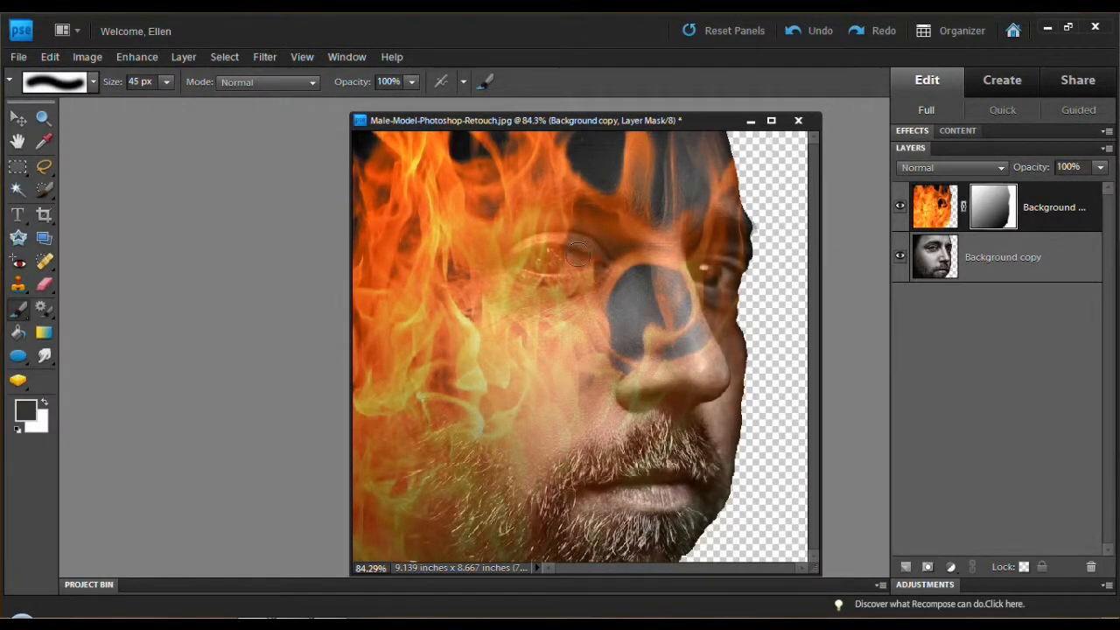
left_click(412, 83)
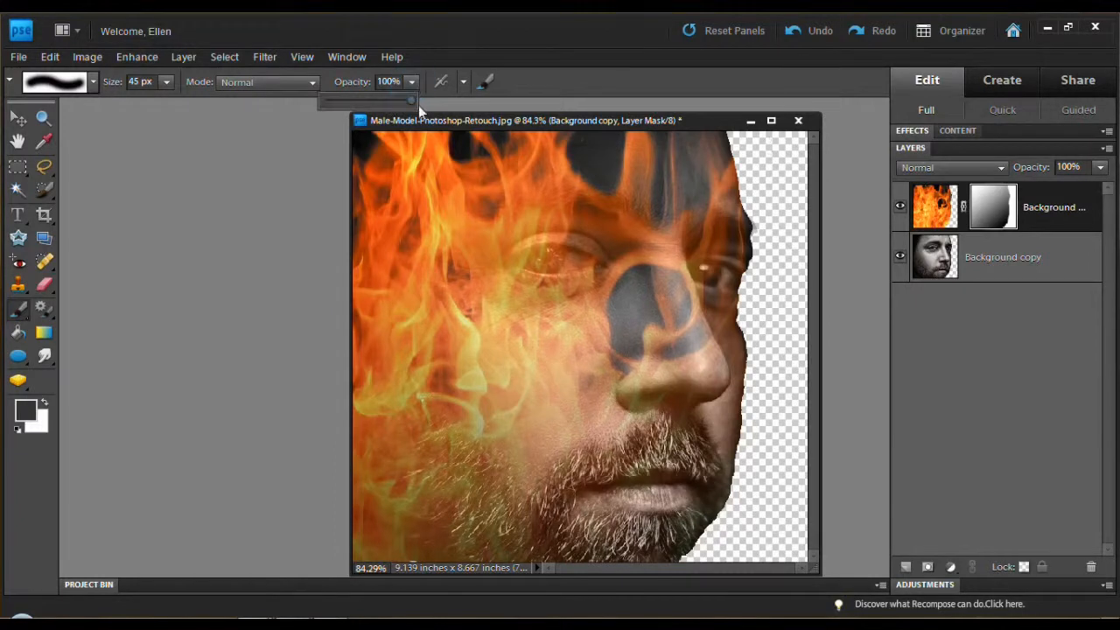
left_click_drag(419, 105, 385, 102)
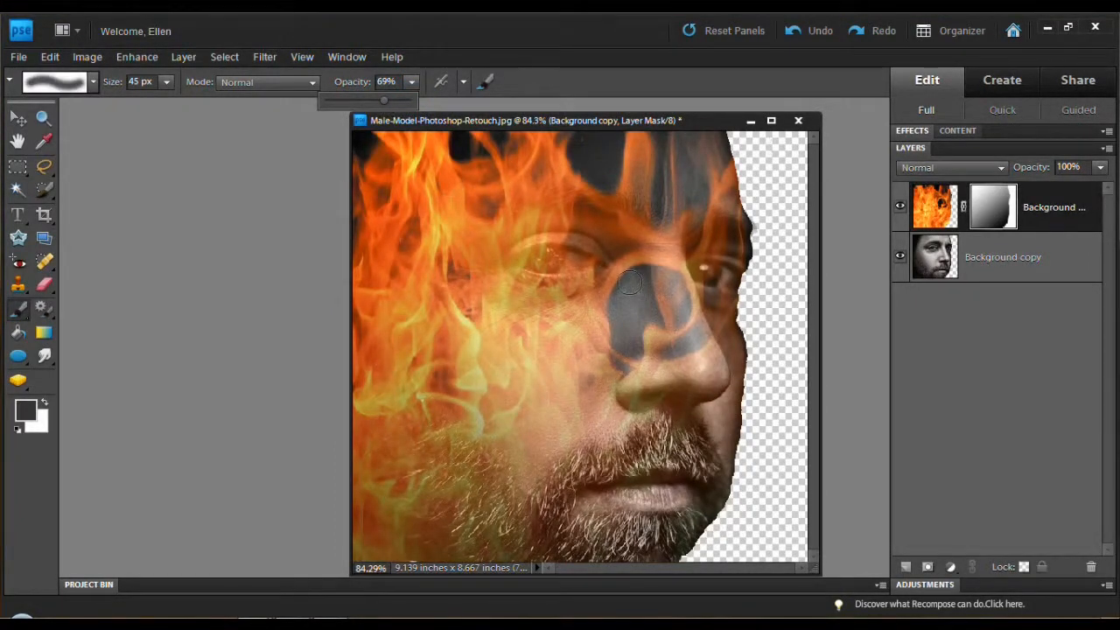
mouse_move(572, 267)
left_mouse_down()
mouse_move(552, 255)
mouse_move(530, 265)
mouse_move(592, 264)
left_mouse_up()
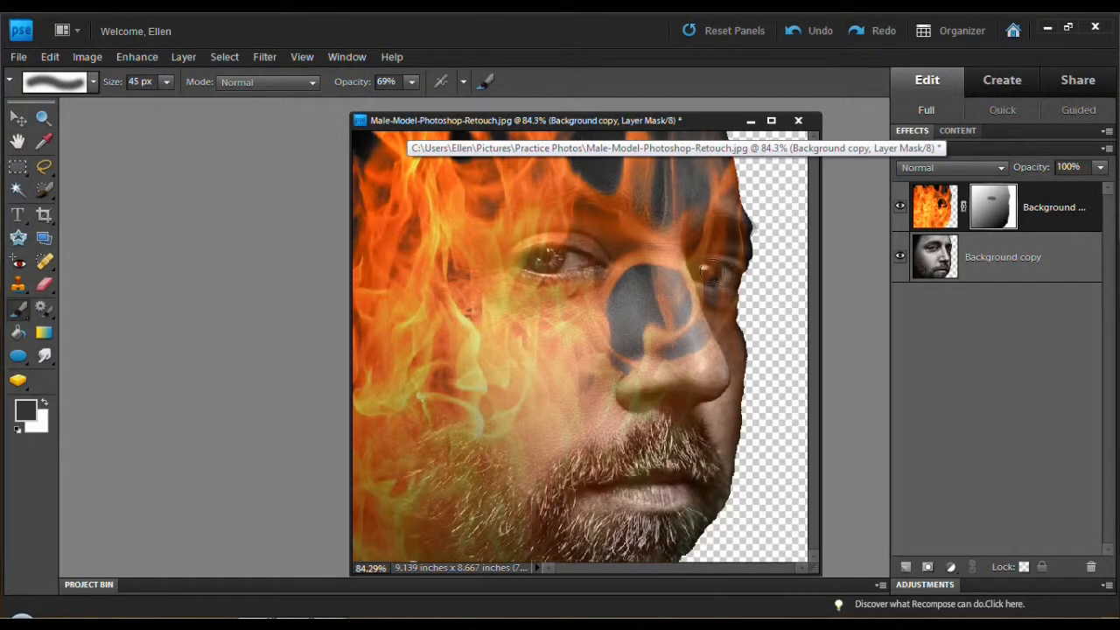
left_click_drag(711, 277, 738, 280)
mouse_move(679, 394)
left_mouse_down()
mouse_move(644, 399)
mouse_move(688, 392)
left_mouse_up()
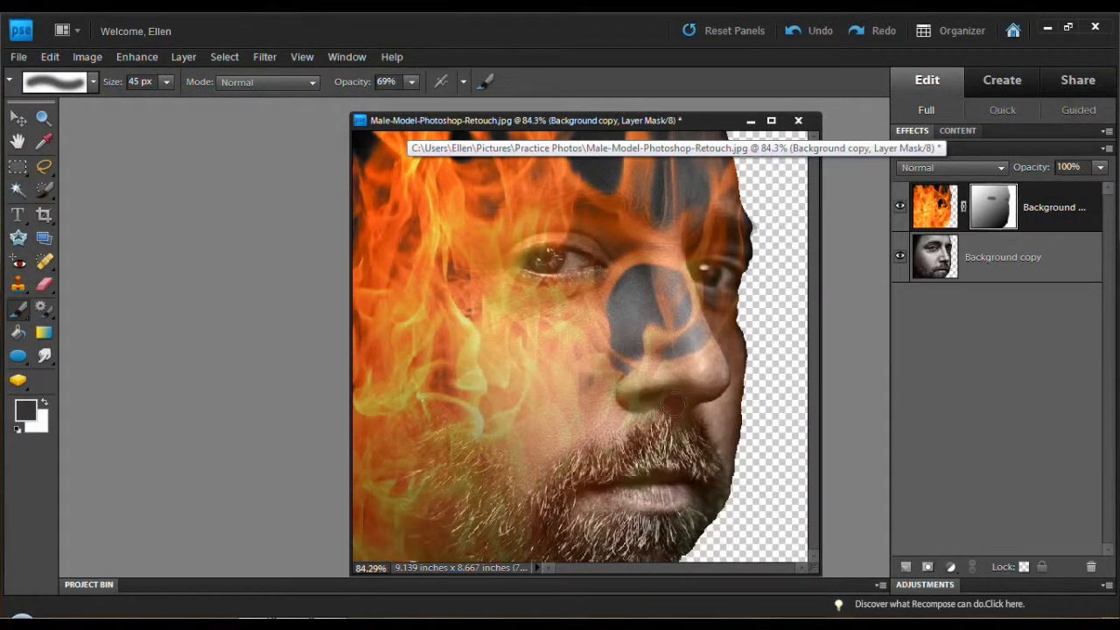
left_click_drag(620, 377, 635, 413)
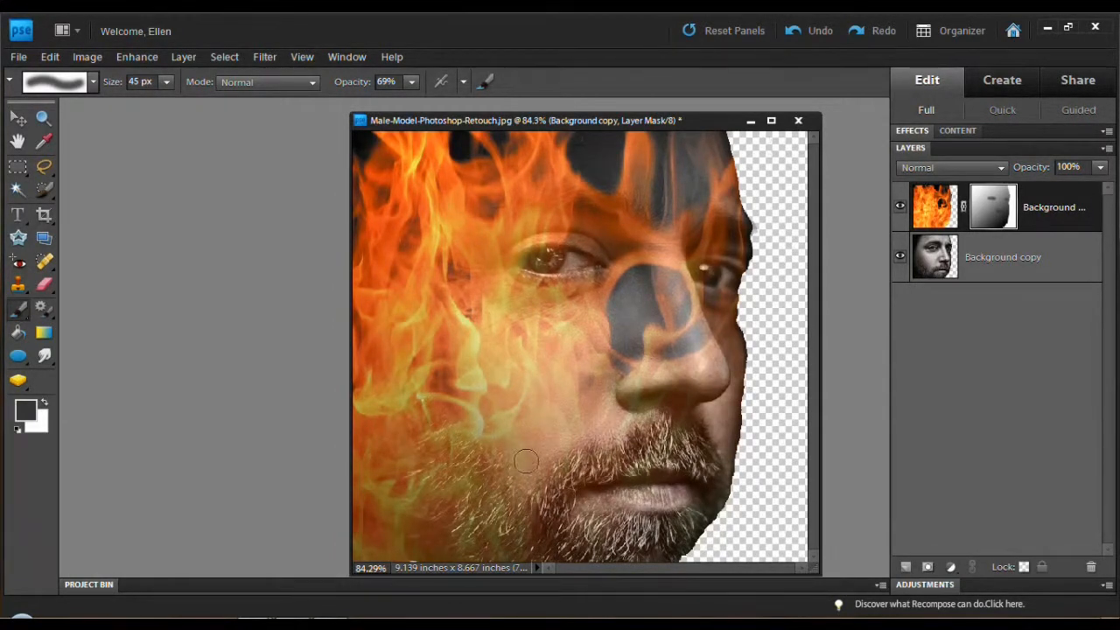
Step: Paint the fire layer's mask with mid-grey 7c7a7a and a 93 px brush over the cheek beside the nose and the beard's upper edge
left_click(25, 410)
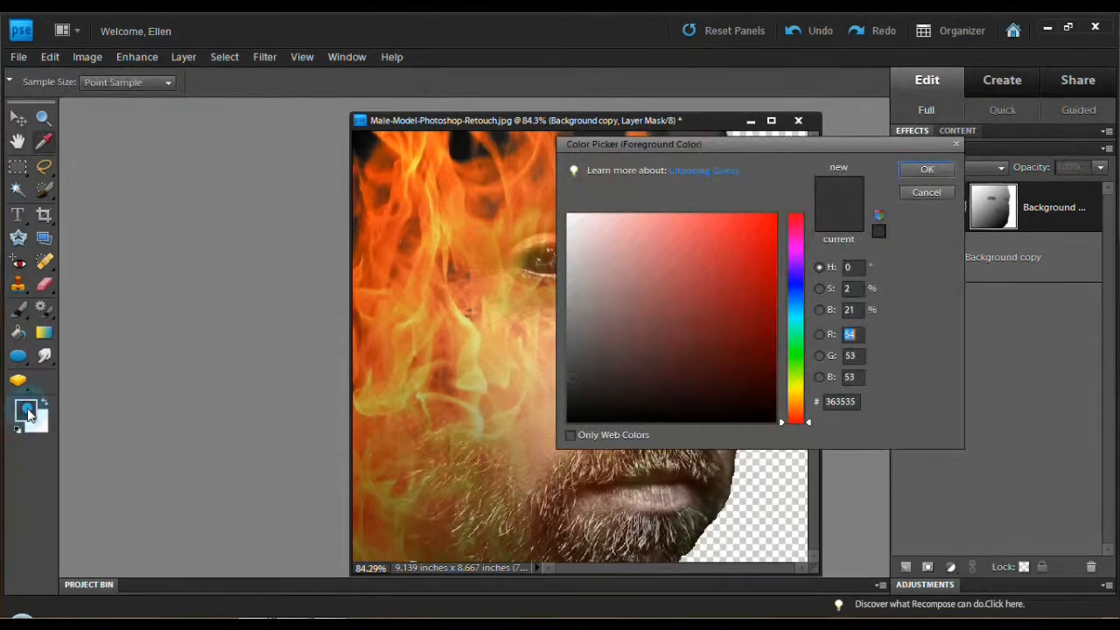
left_click(570, 321)
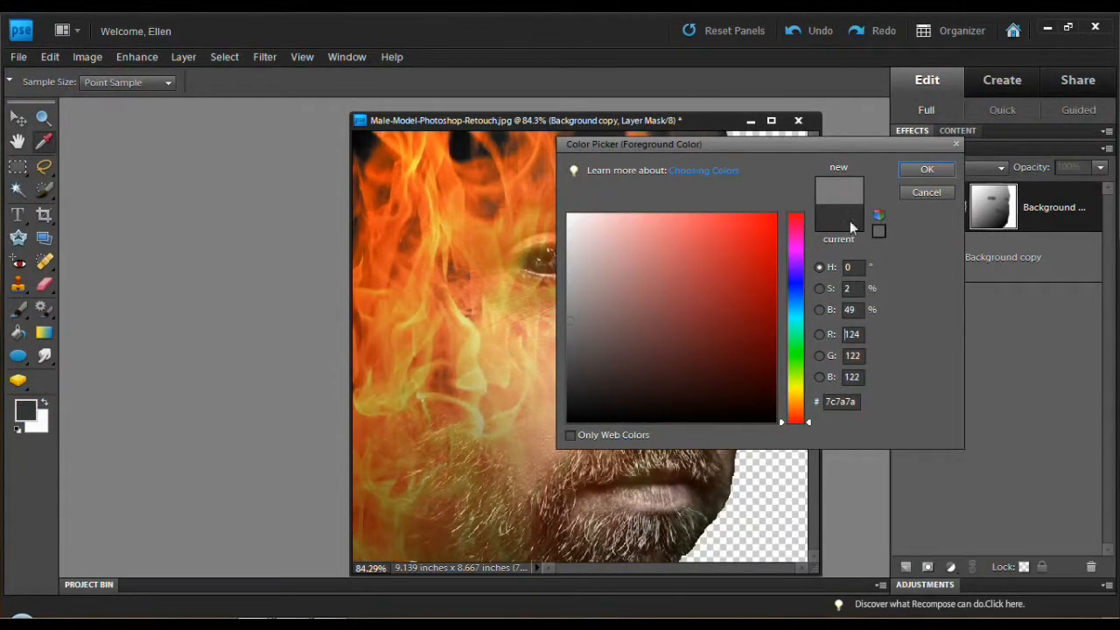
left_click(923, 171)
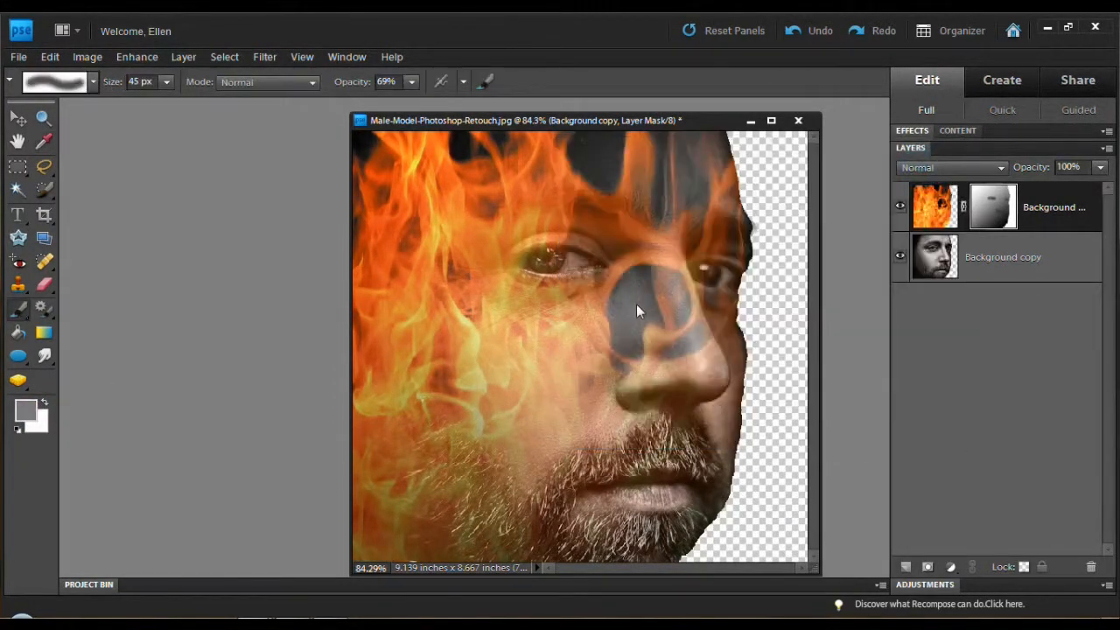
left_click(166, 81)
left_click_drag(163, 99, 188, 105)
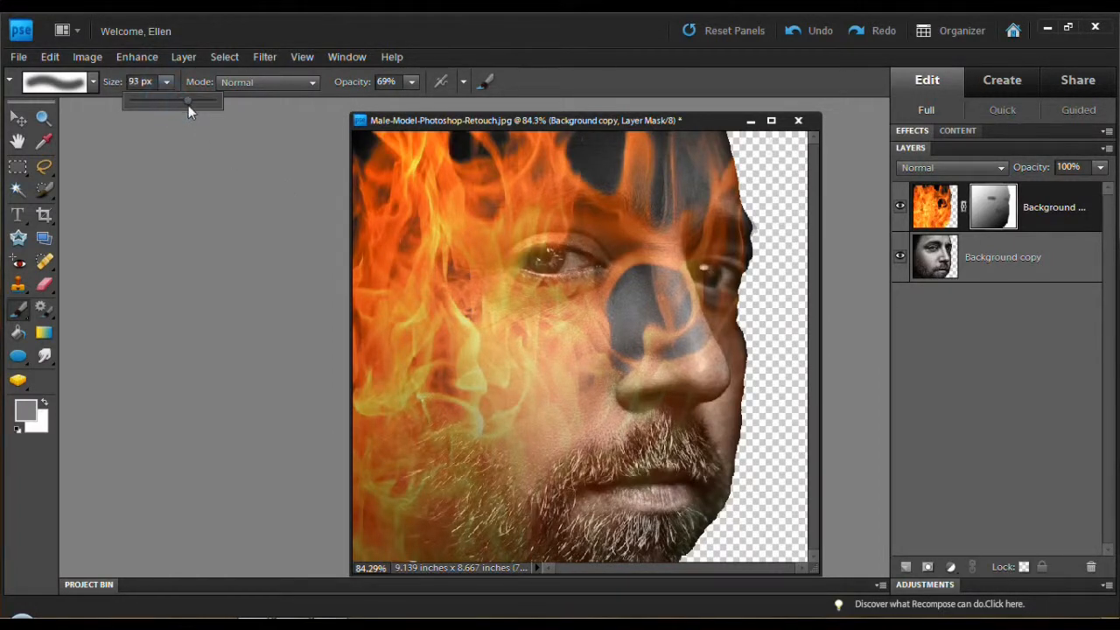
left_click(589, 387)
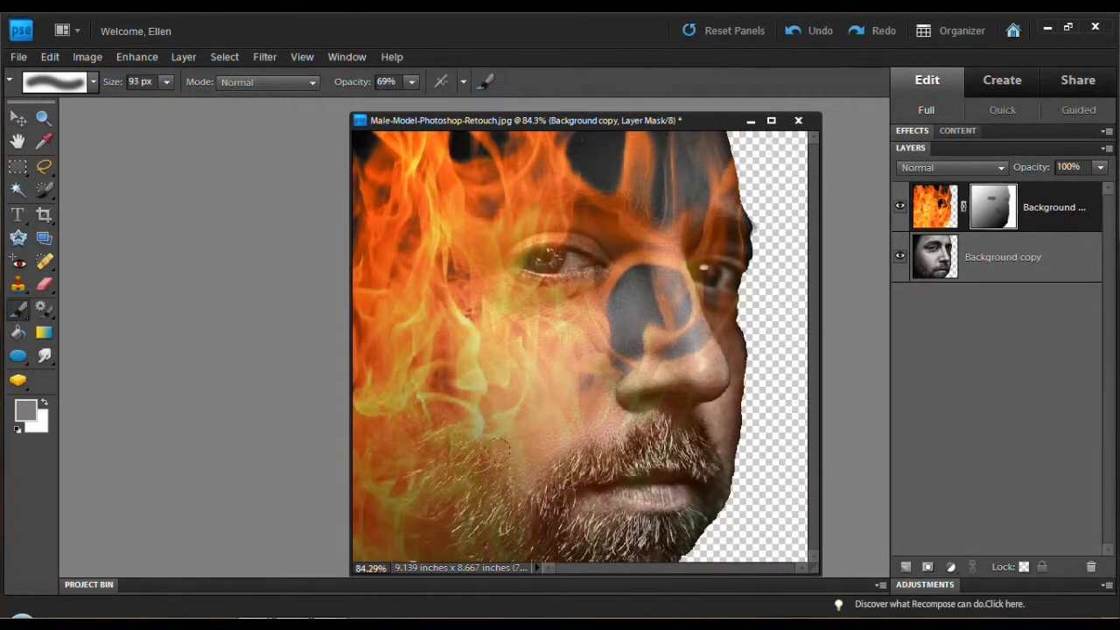
left_click_drag(616, 399, 634, 409)
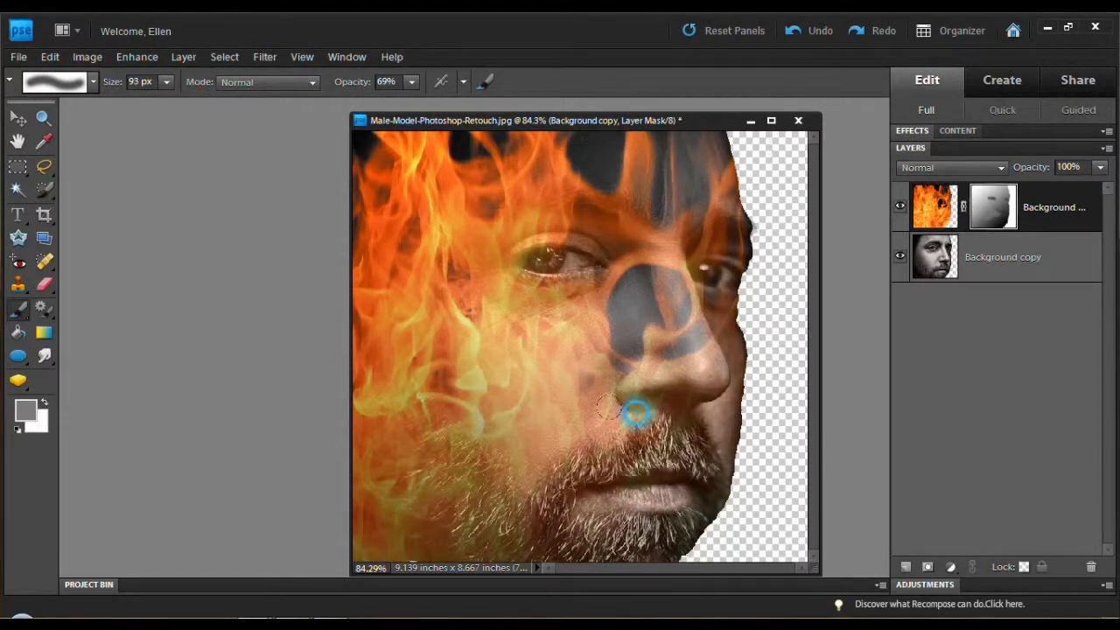
mouse_move(508, 472)
left_mouse_down()
mouse_move(560, 439)
mouse_move(485, 444)
left_mouse_up()
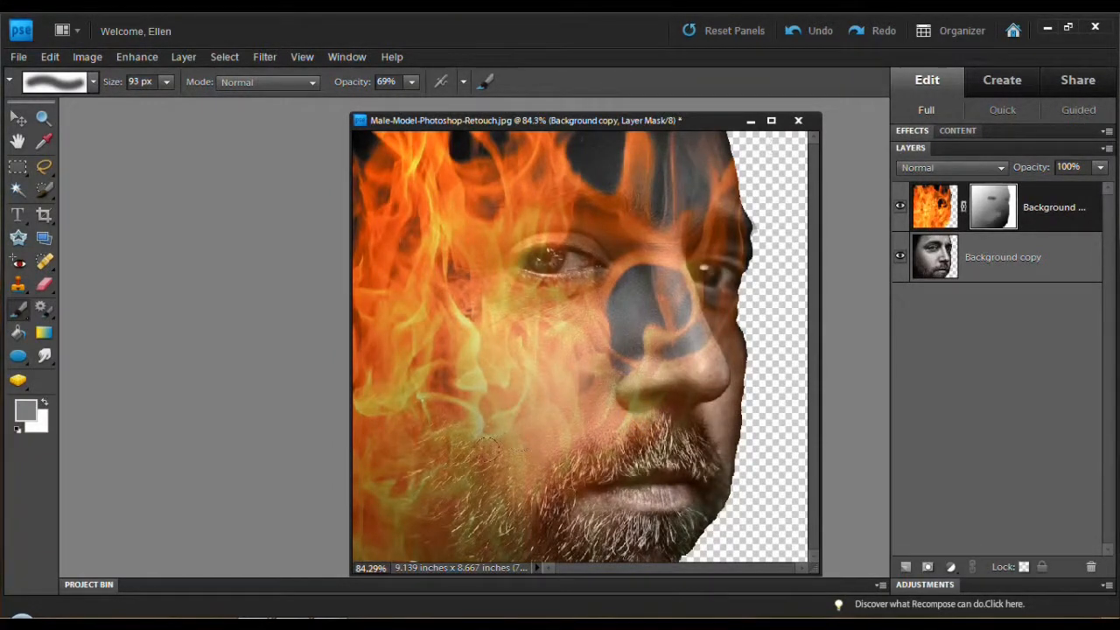
Step: Raise the brush opacity to 100% and paint the fire layer's mask over the moustache, the beard, the nose and the far cheek
left_click(411, 81)
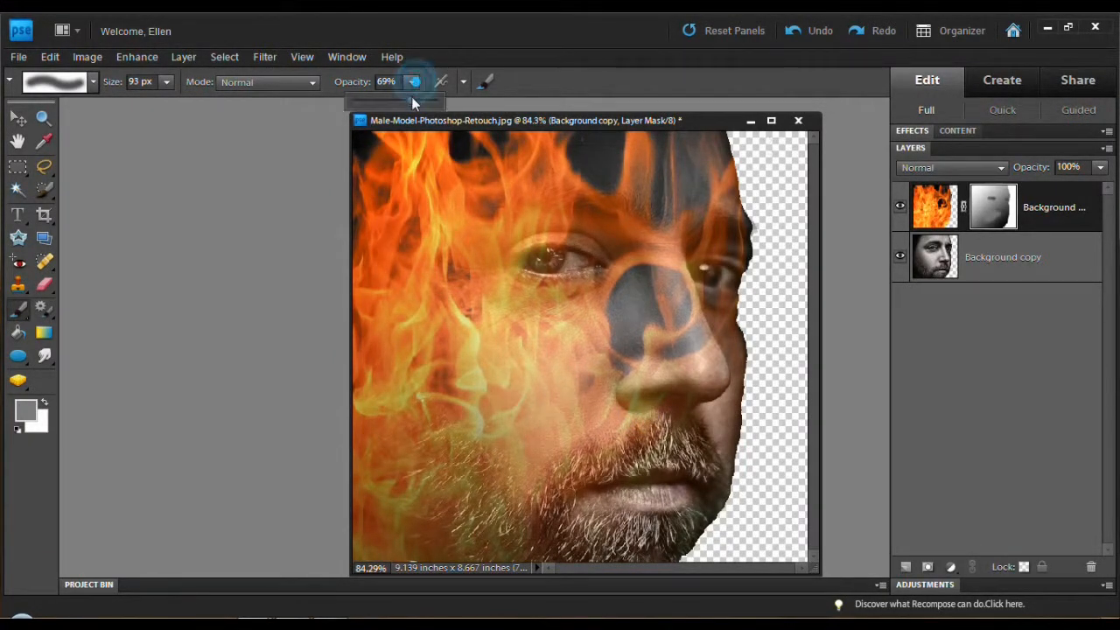
left_click_drag(411, 98, 444, 102)
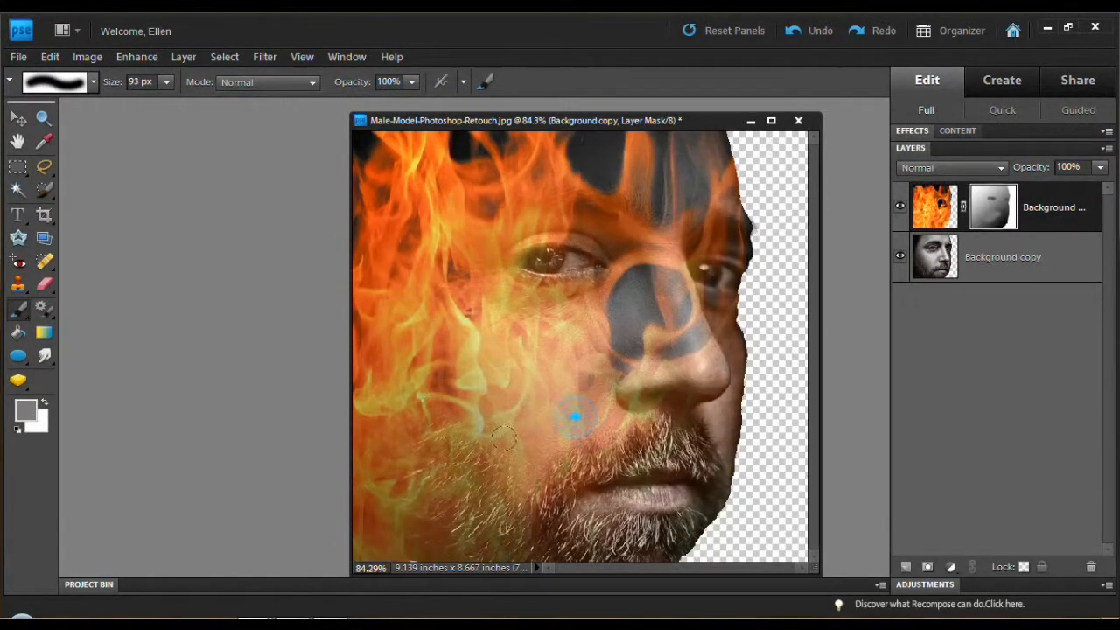
left_click_drag(572, 444, 663, 449)
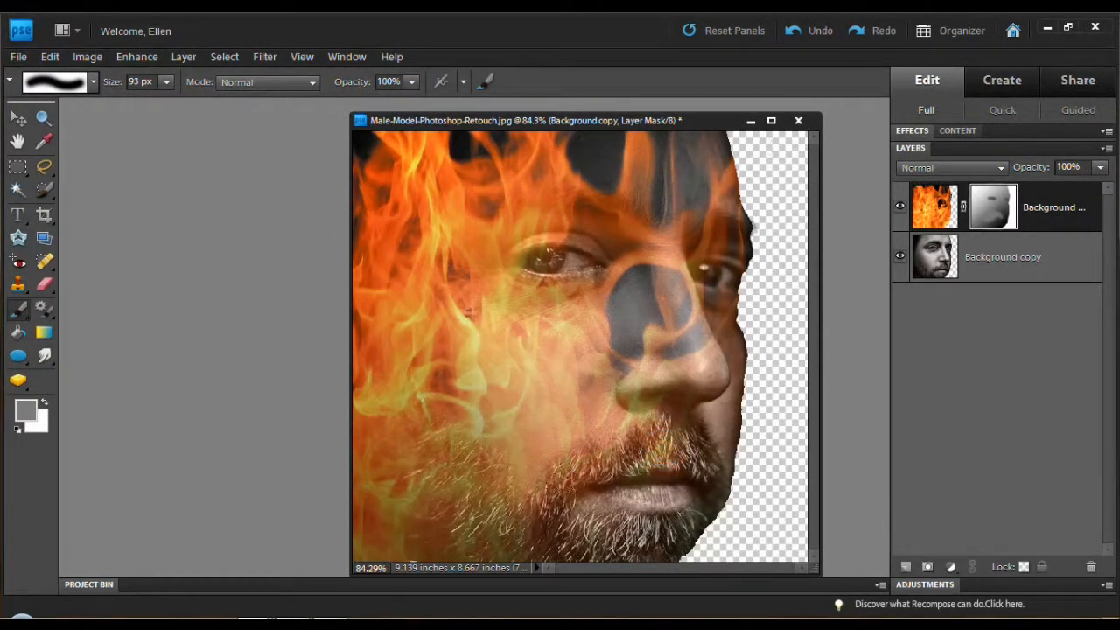
left_click_drag(560, 509, 545, 507)
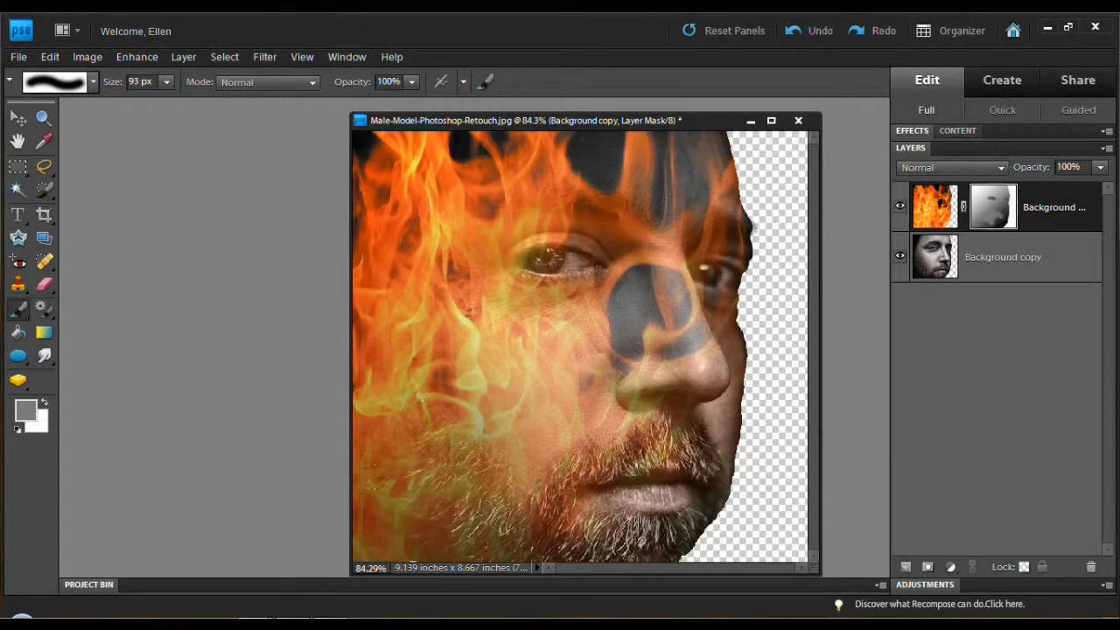
left_click_drag(698, 359, 707, 364)
left_click(740, 371)
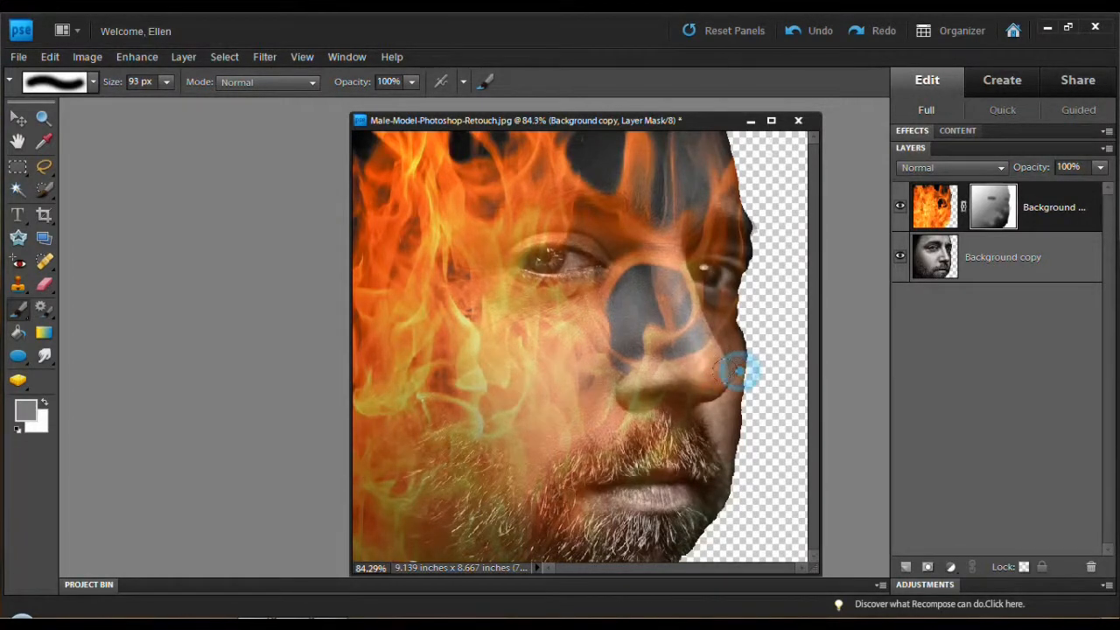
left_click_drag(730, 411, 731, 439)
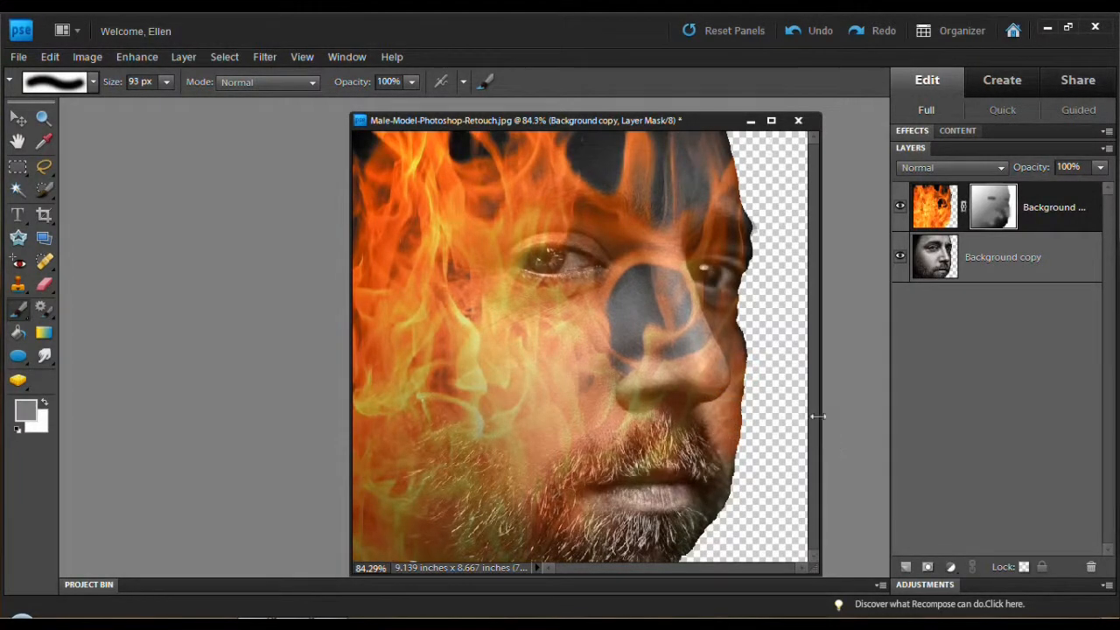
left_click_drag(707, 368, 695, 354)
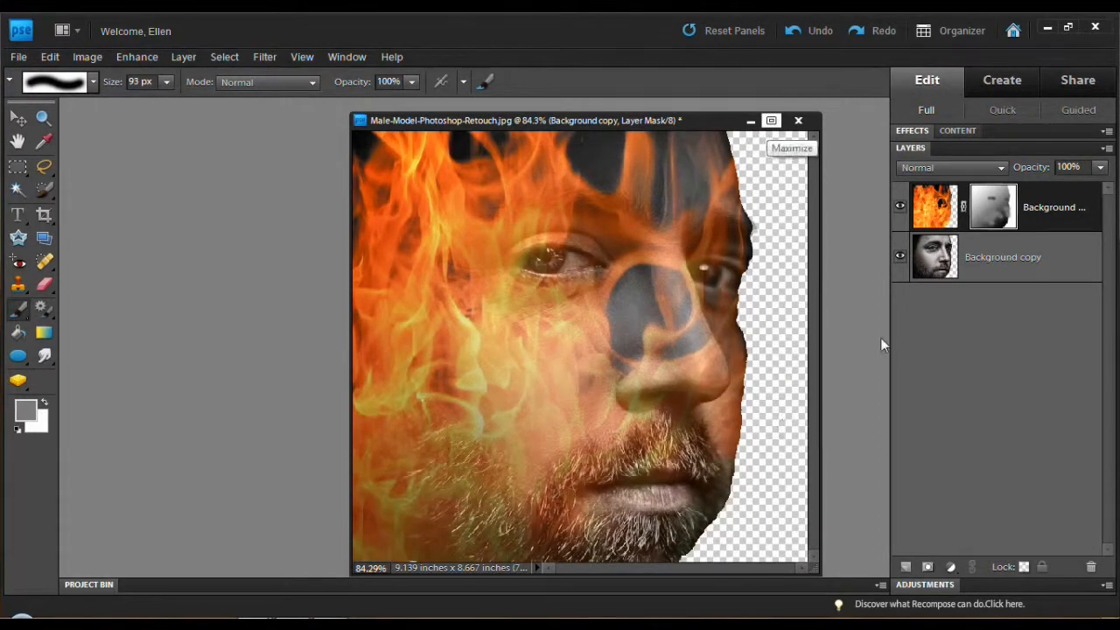
Step: Add a new layer beneath the man's face layer and fill it with the green grass pattern from the Nature Patterns set
left_click(906, 567)
left_click_drag(1000, 193, 1016, 342)
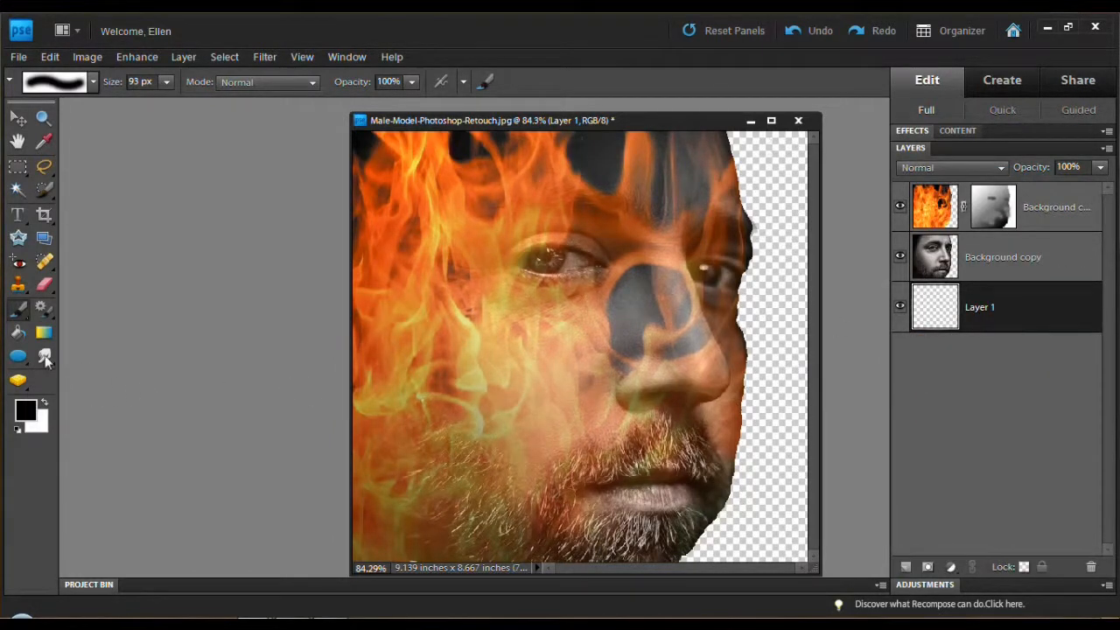
left_click(18, 334)
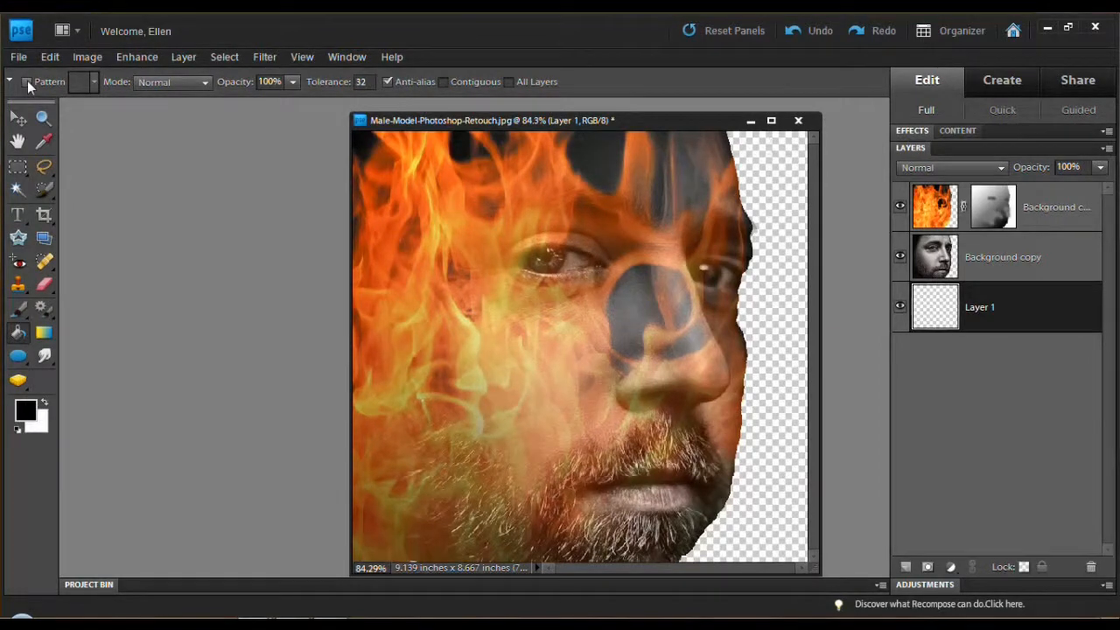
left_click(27, 82)
left_click(80, 83)
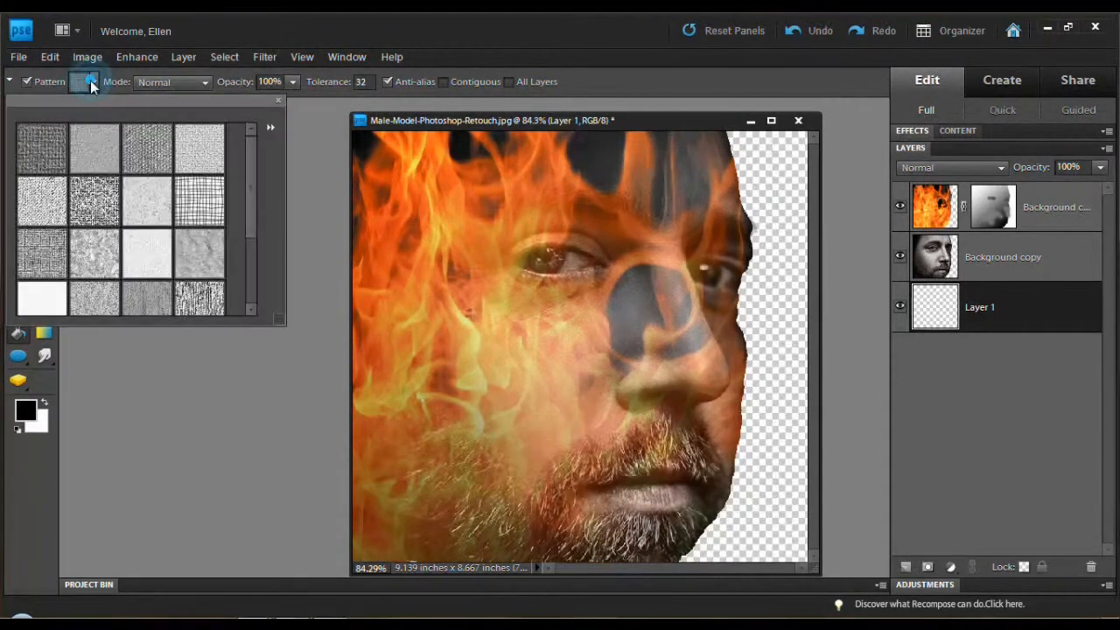
left_click(272, 128)
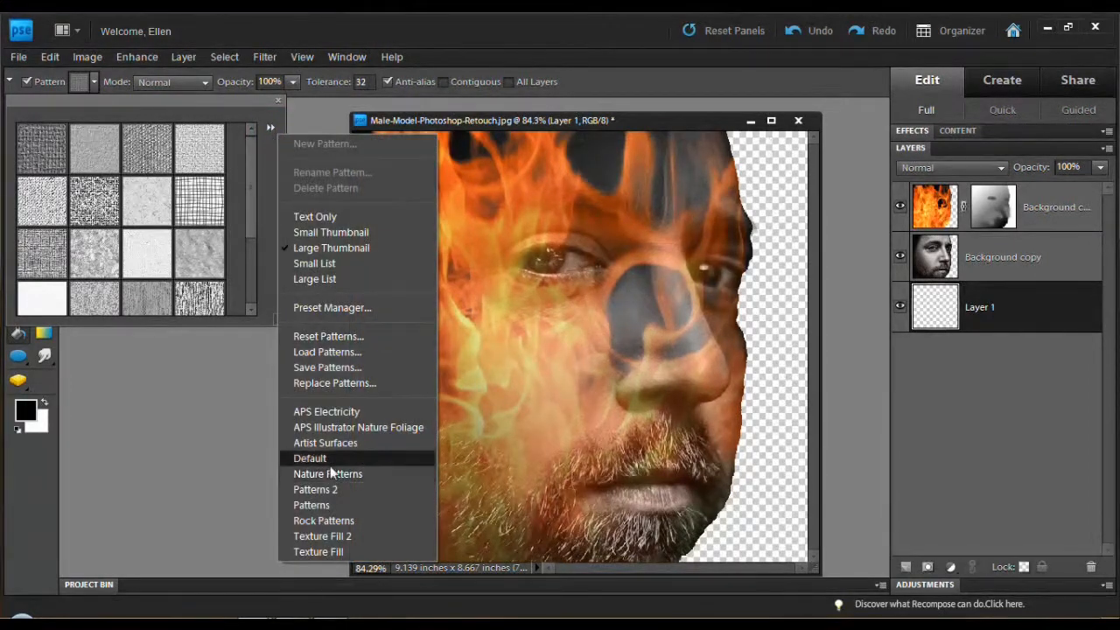
left_click(331, 474)
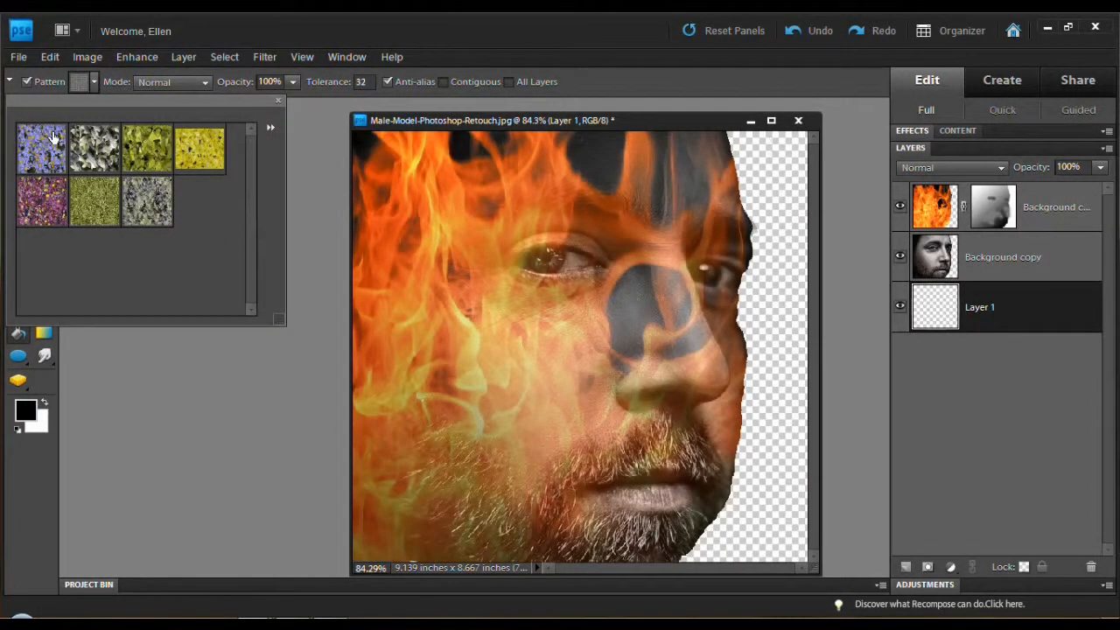
left_click(90, 194)
left_click(770, 303)
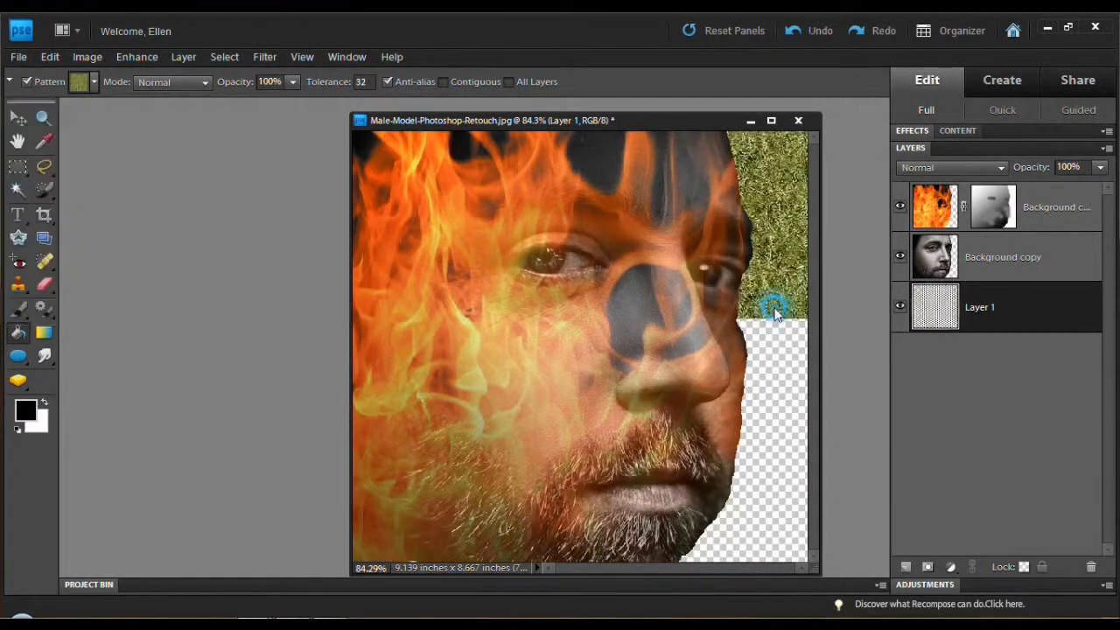
Step: Apply the second preset of the Drop Shadows layer styles to the man's face layer
left_click(986, 259)
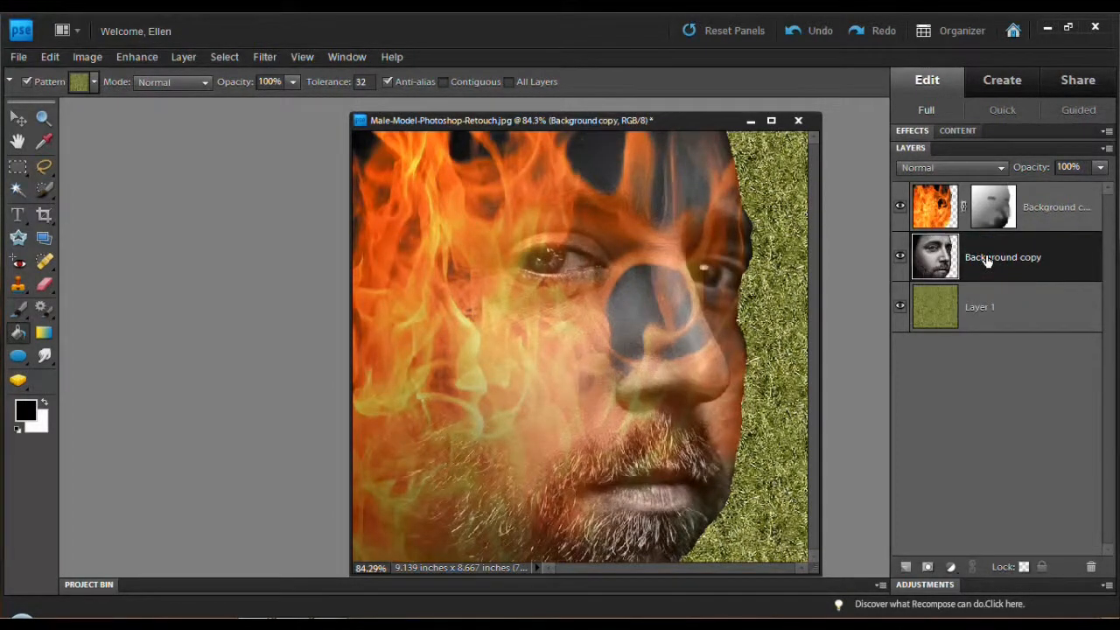
left_click(913, 131)
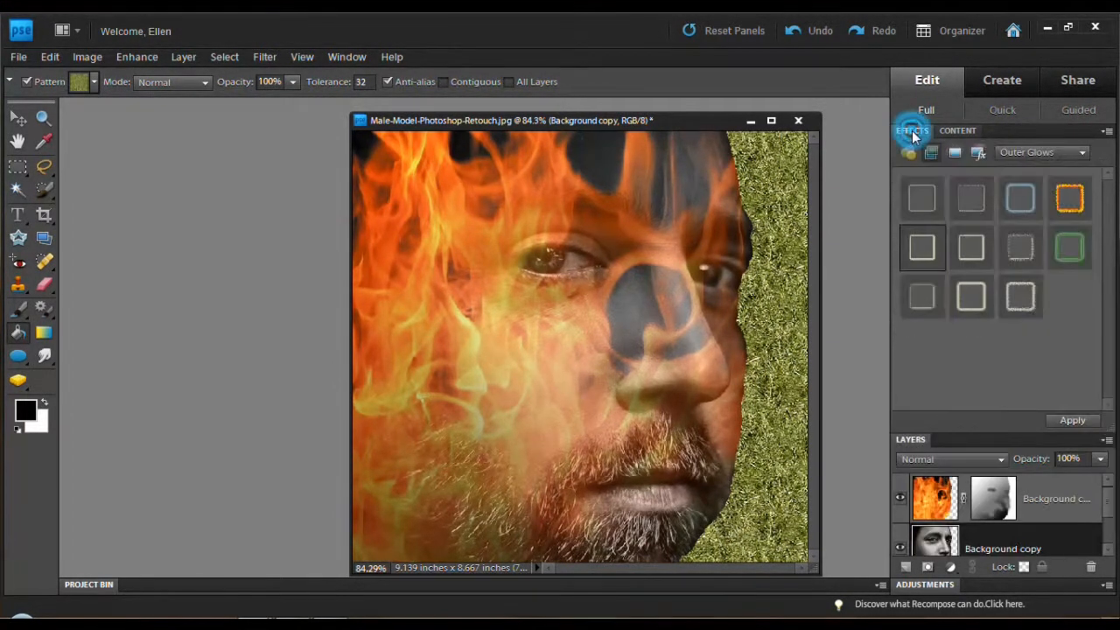
left_click(1084, 153)
left_click(1075, 196)
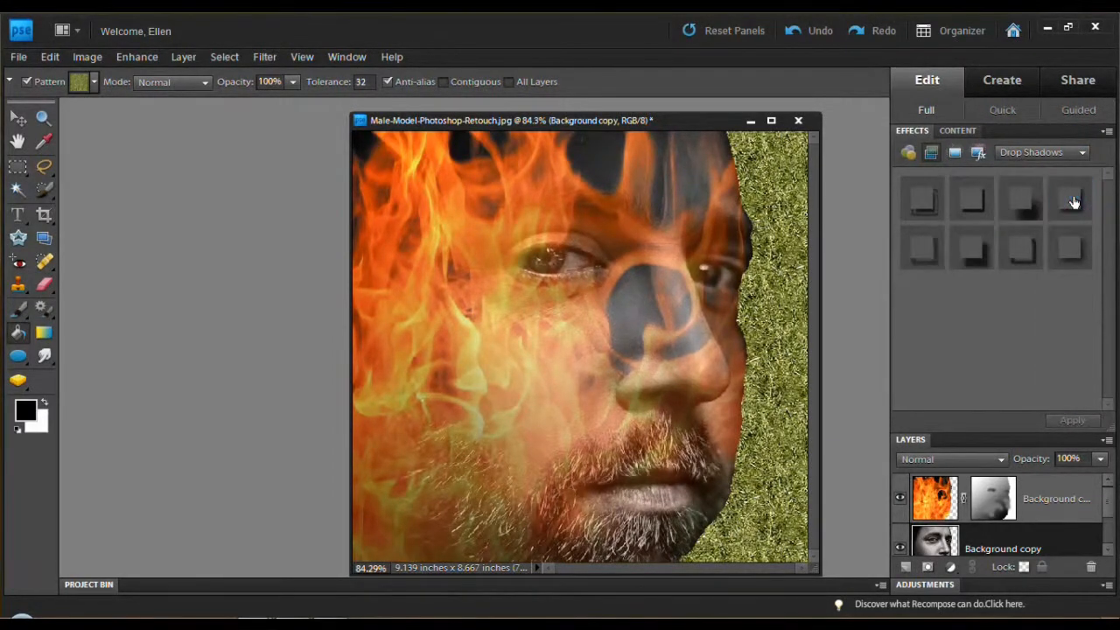
double_click(992, 207)
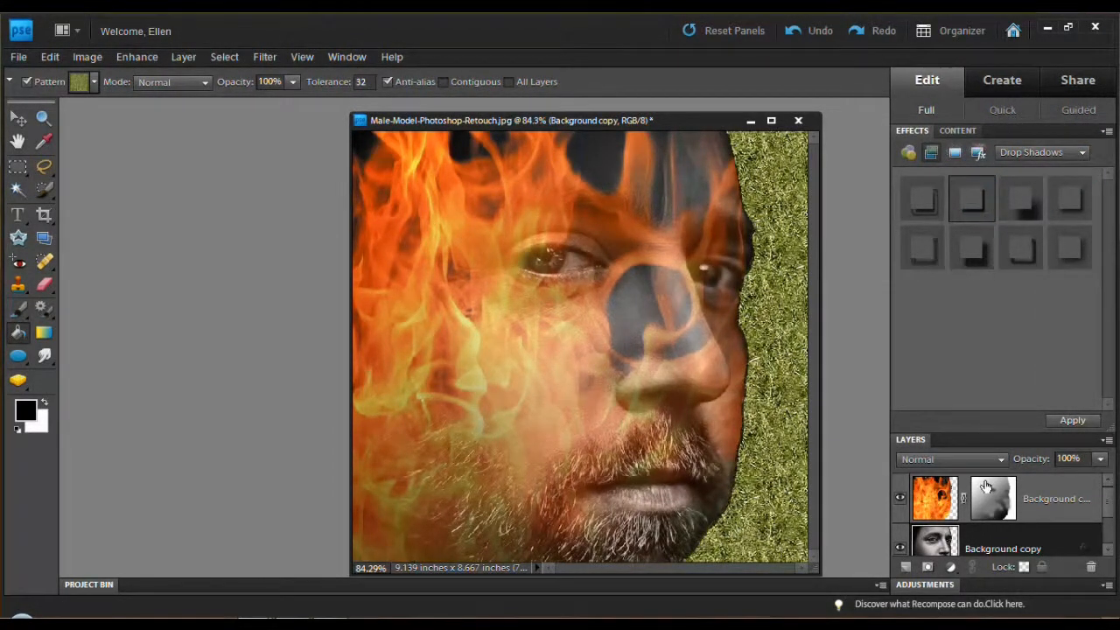
Step: Edit the face layer's drop shadow to a size of 18 px, a distance of 20 px and 77% opacity
double_click(1090, 545)
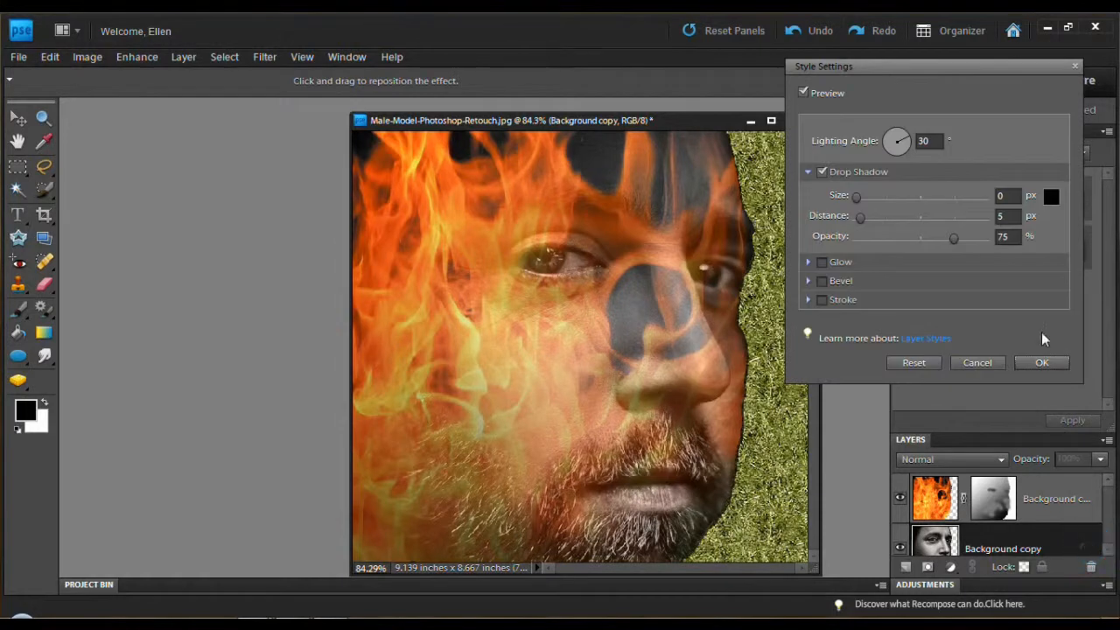
left_click_drag(954, 238, 956, 238)
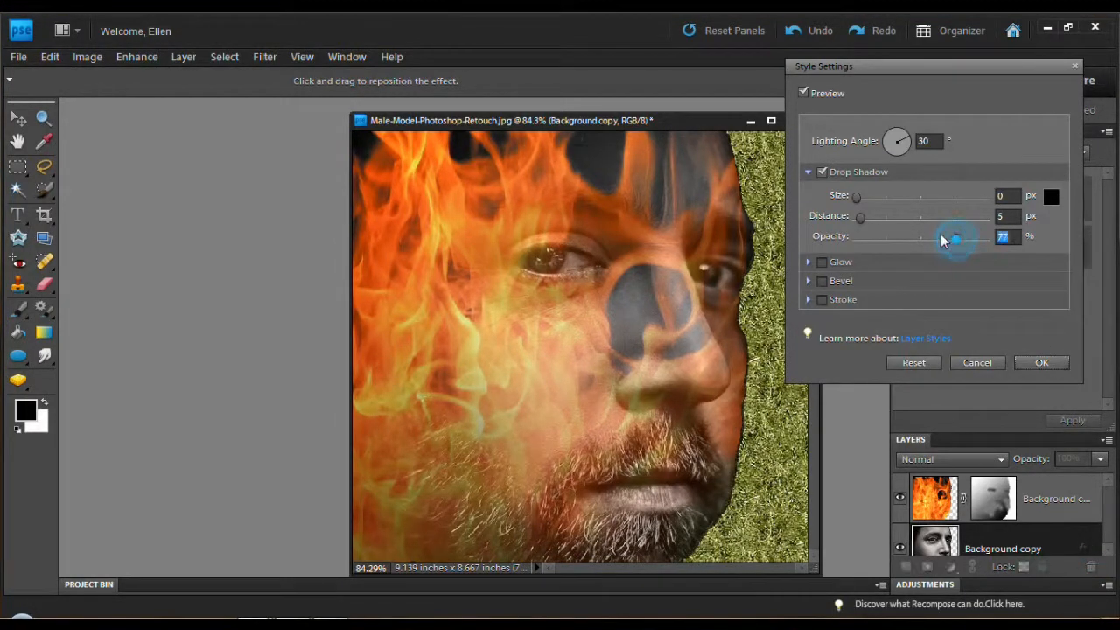
left_click(859, 196)
left_click_drag(860, 196, 873, 219)
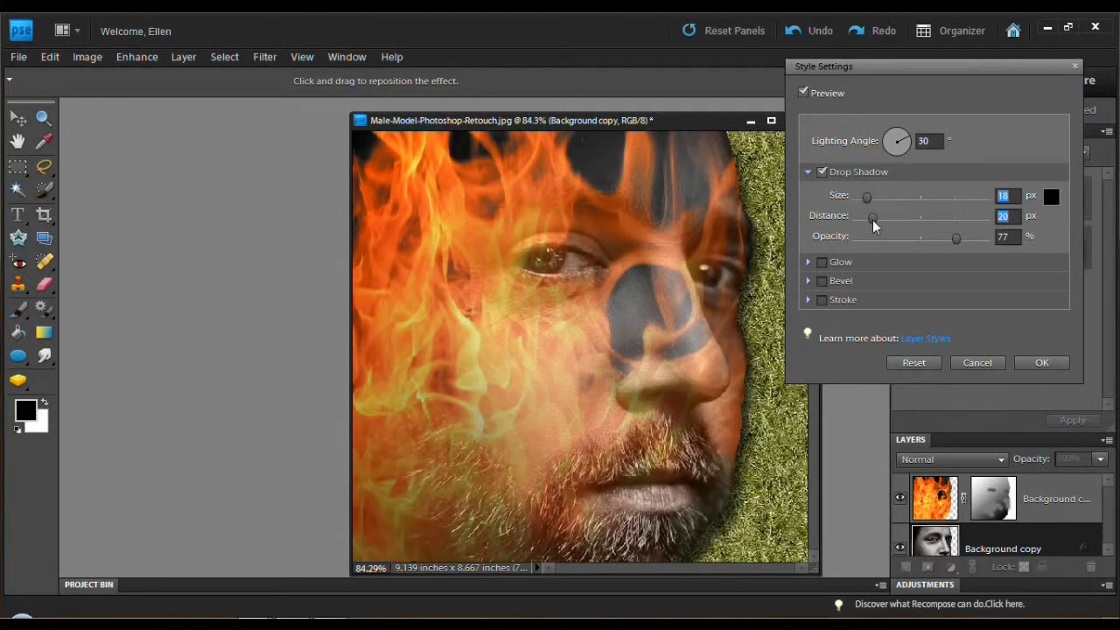
Step: Change the drop shadow's colour to dark green 284b17 and accept the style settings
left_click(1051, 197)
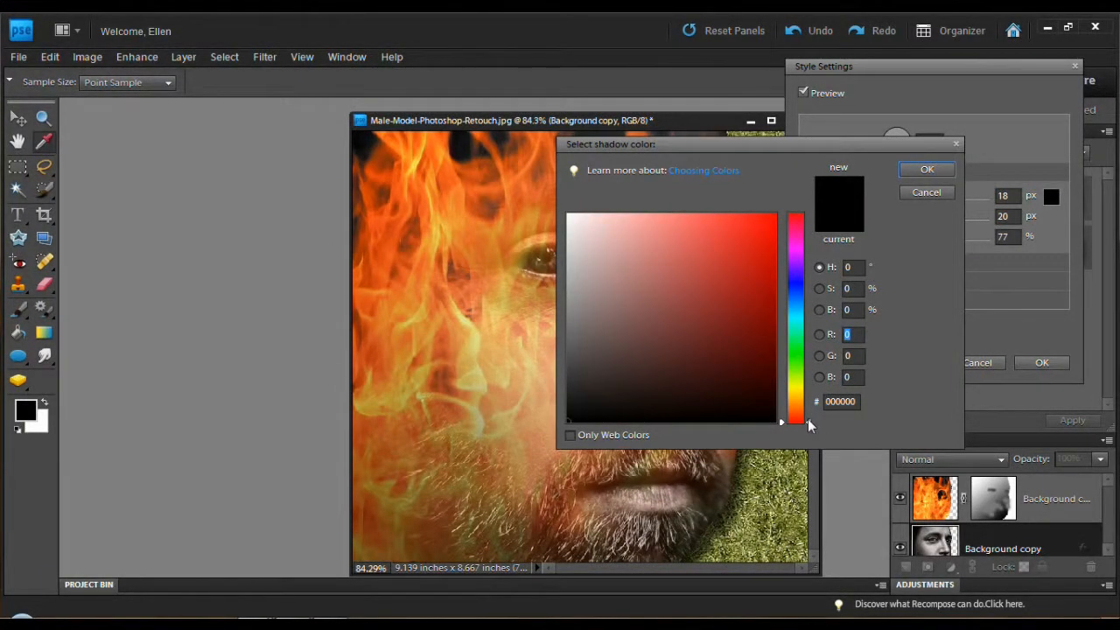
left_click_drag(809, 421, 809, 363)
left_click(711, 360)
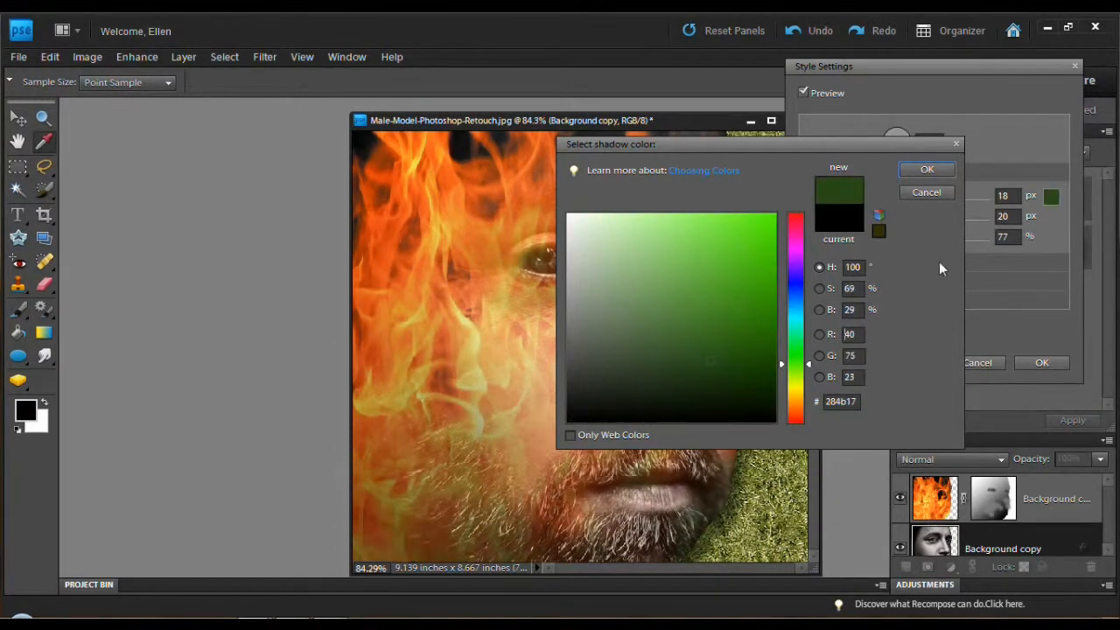
left_click(926, 169)
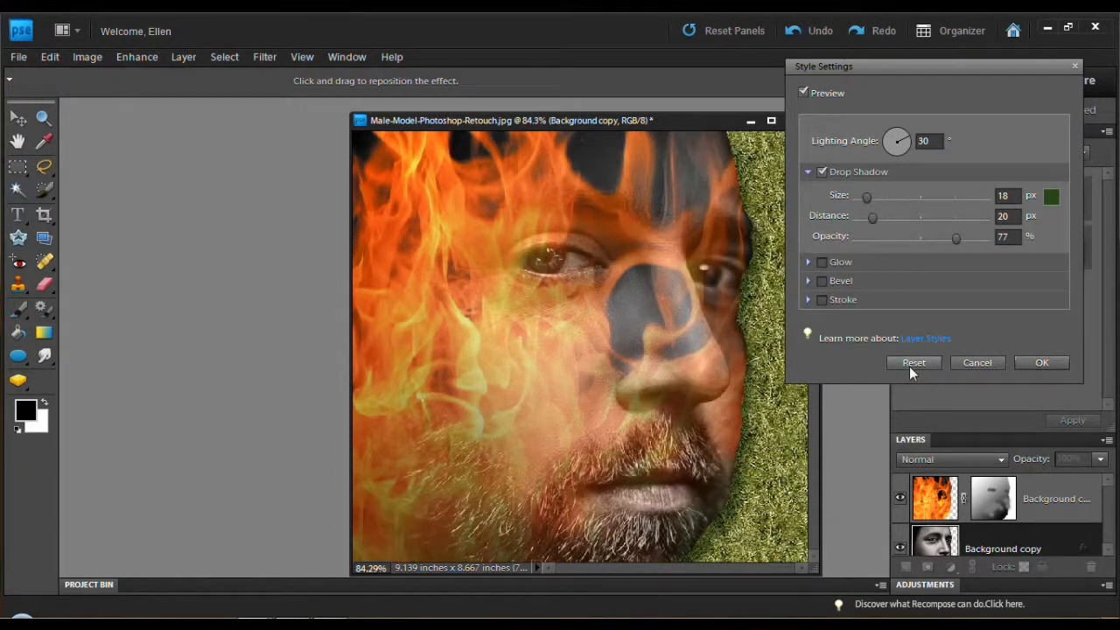
left_click(1040, 366)
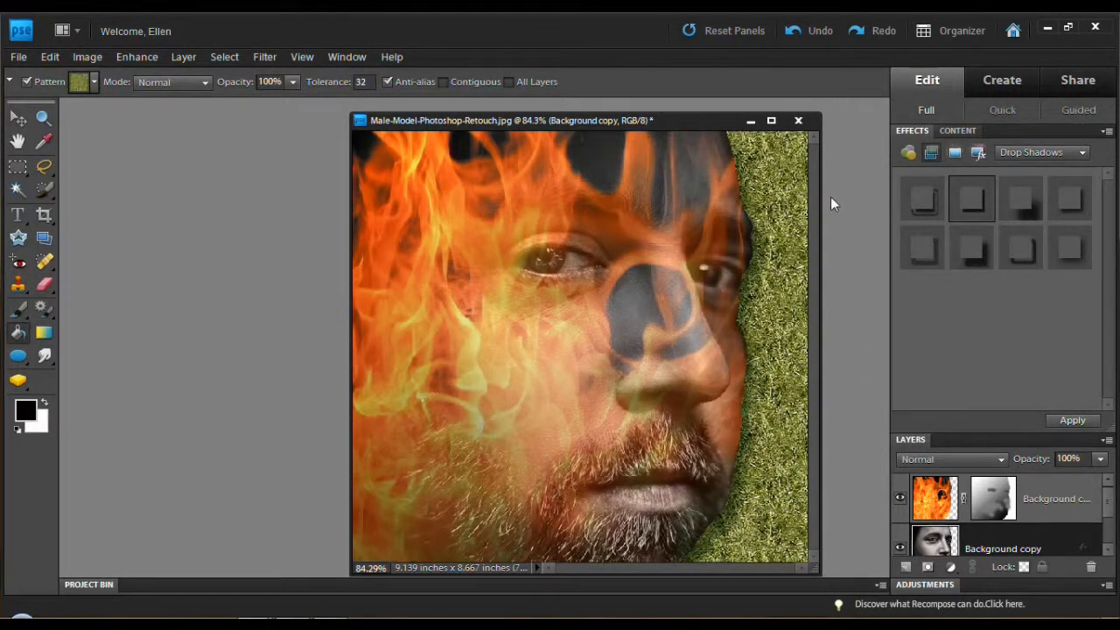
Step: Close the fire-face image without saving and start opening another picture from the Practice Photos folder
left_click(799, 123)
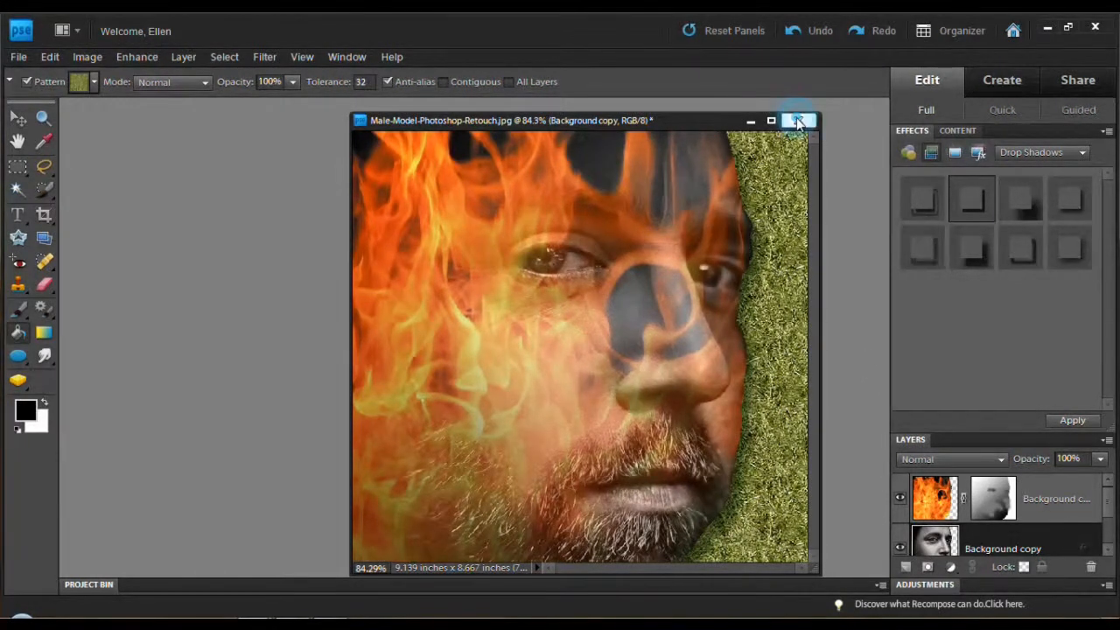
left_click(565, 263)
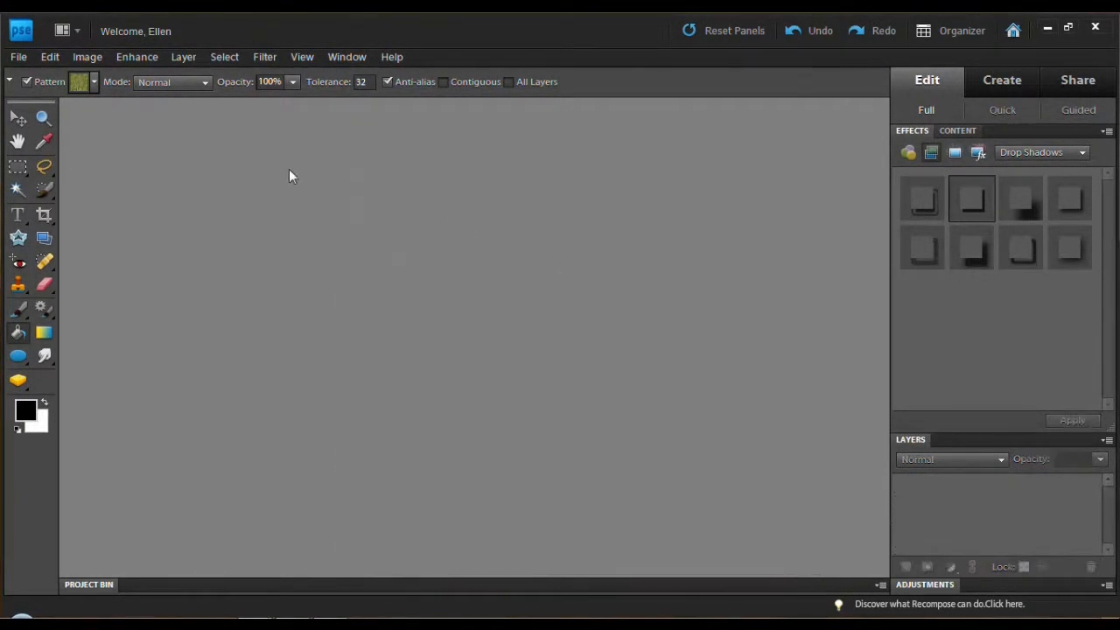
left_click(21, 56)
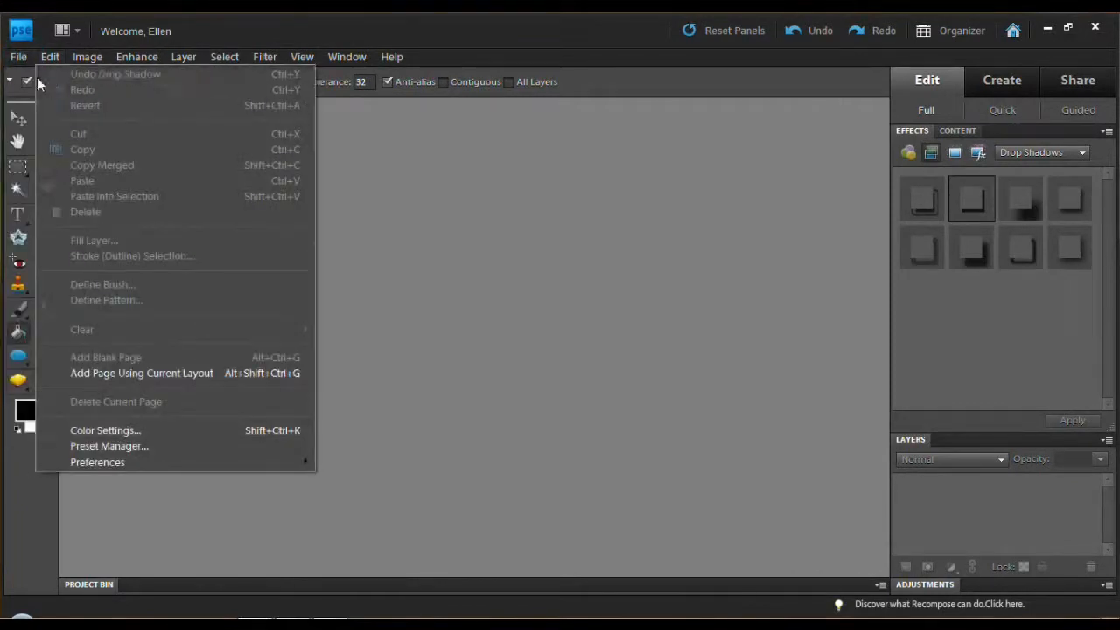
left_click(44, 90)
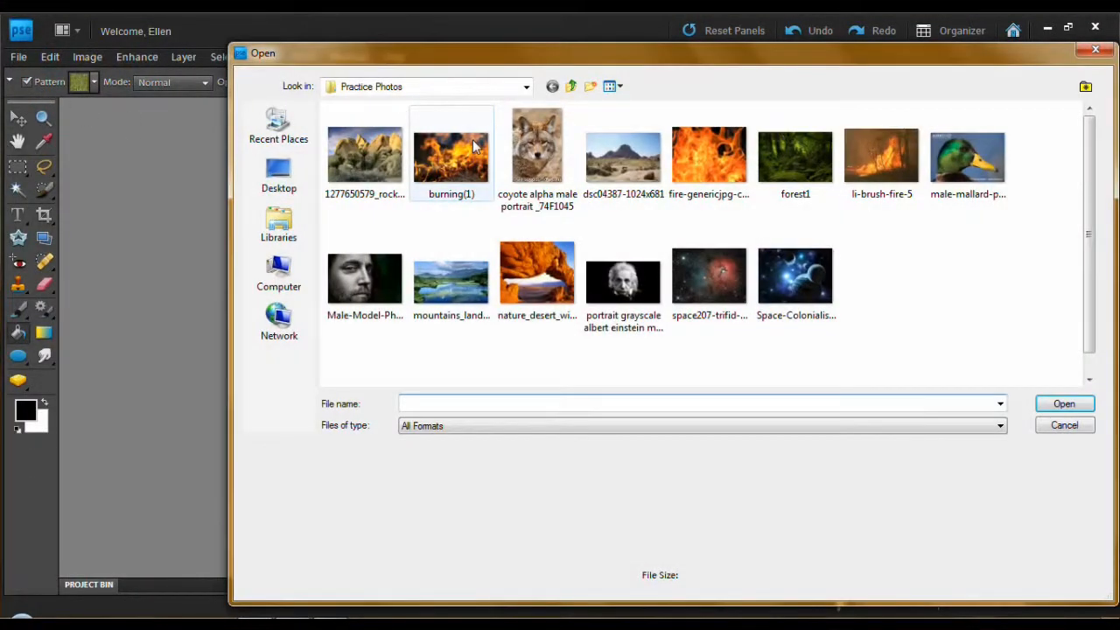